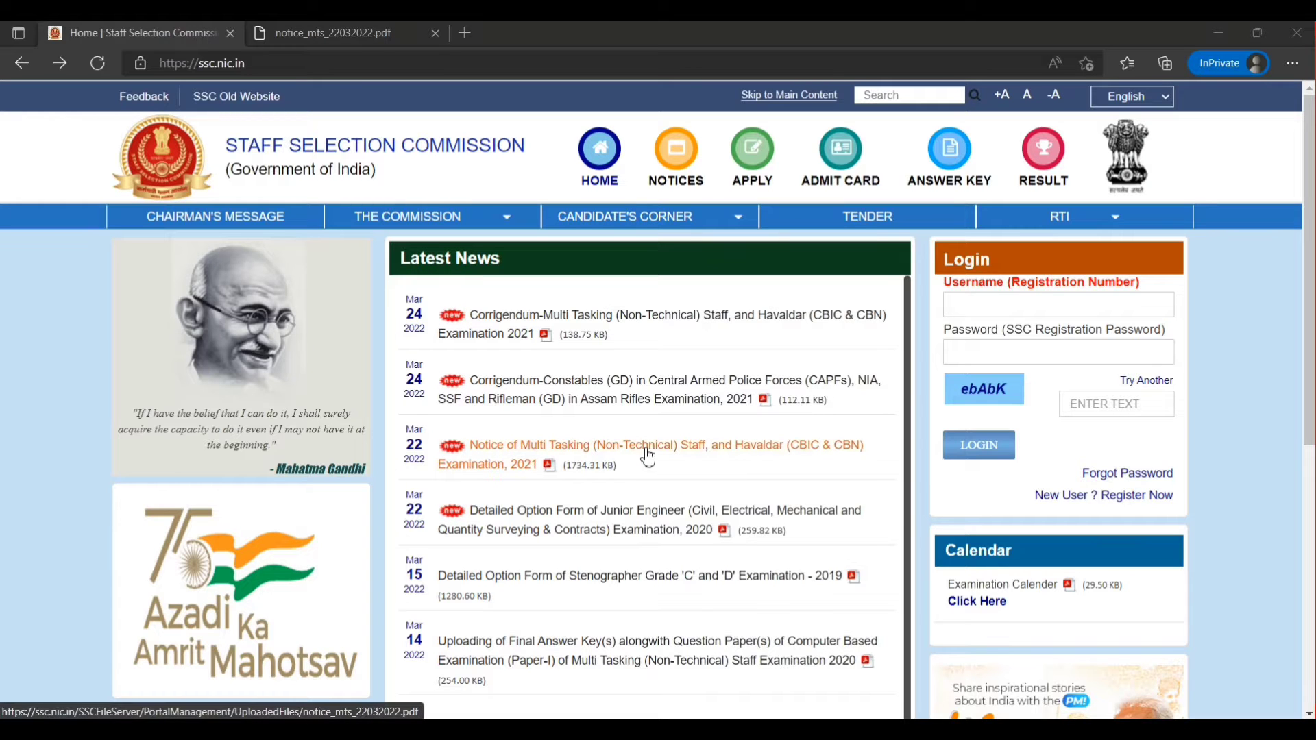
- Check the online application dates in the Multi Tasking Staff 2021 notice PDF and return to the SSC home page
click(365, 34)
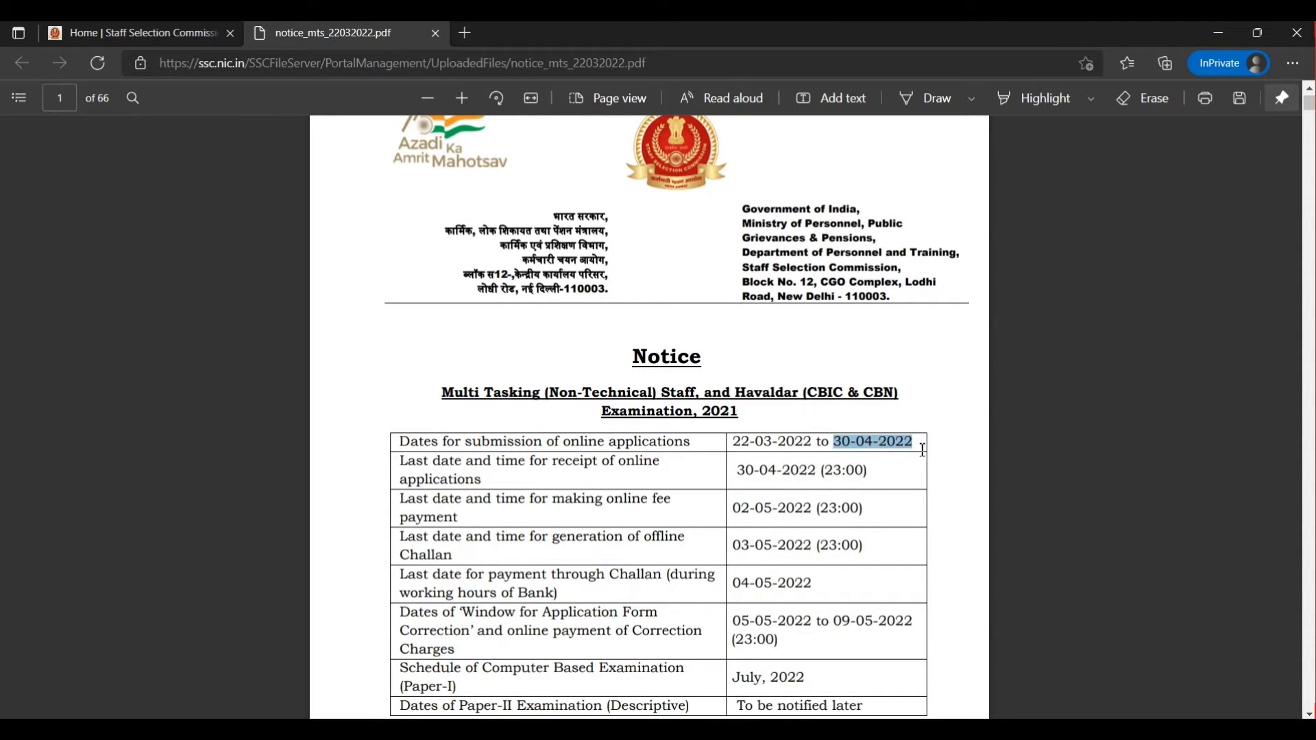
click(173, 37)
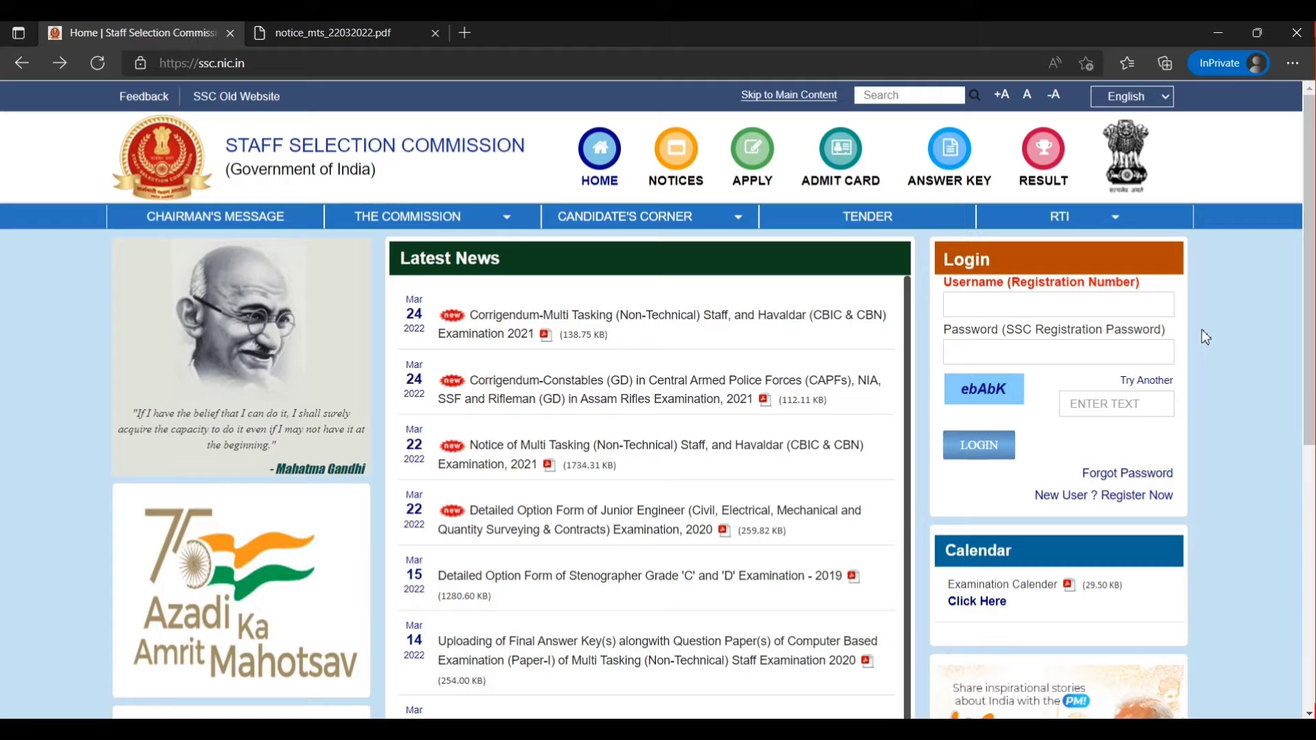
- Review the username and password login fields and open the registration form for new users
click(1124, 310)
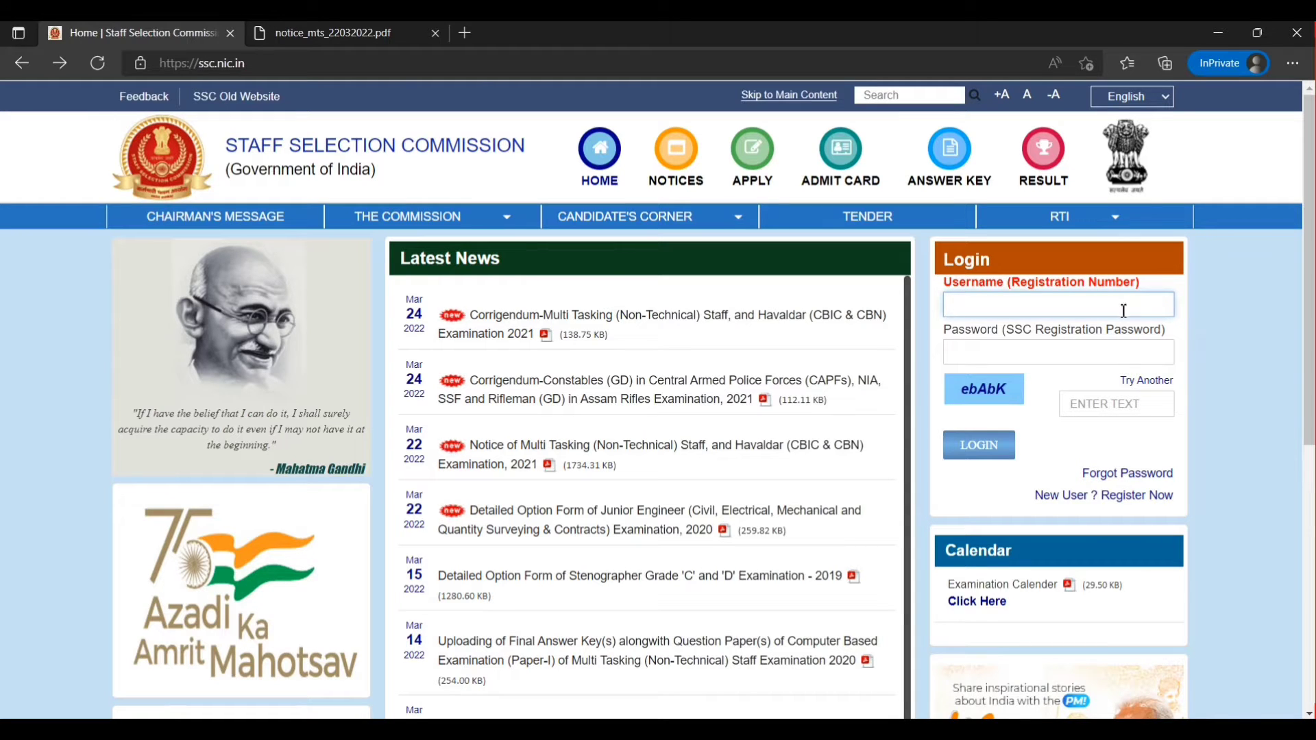
click(1096, 352)
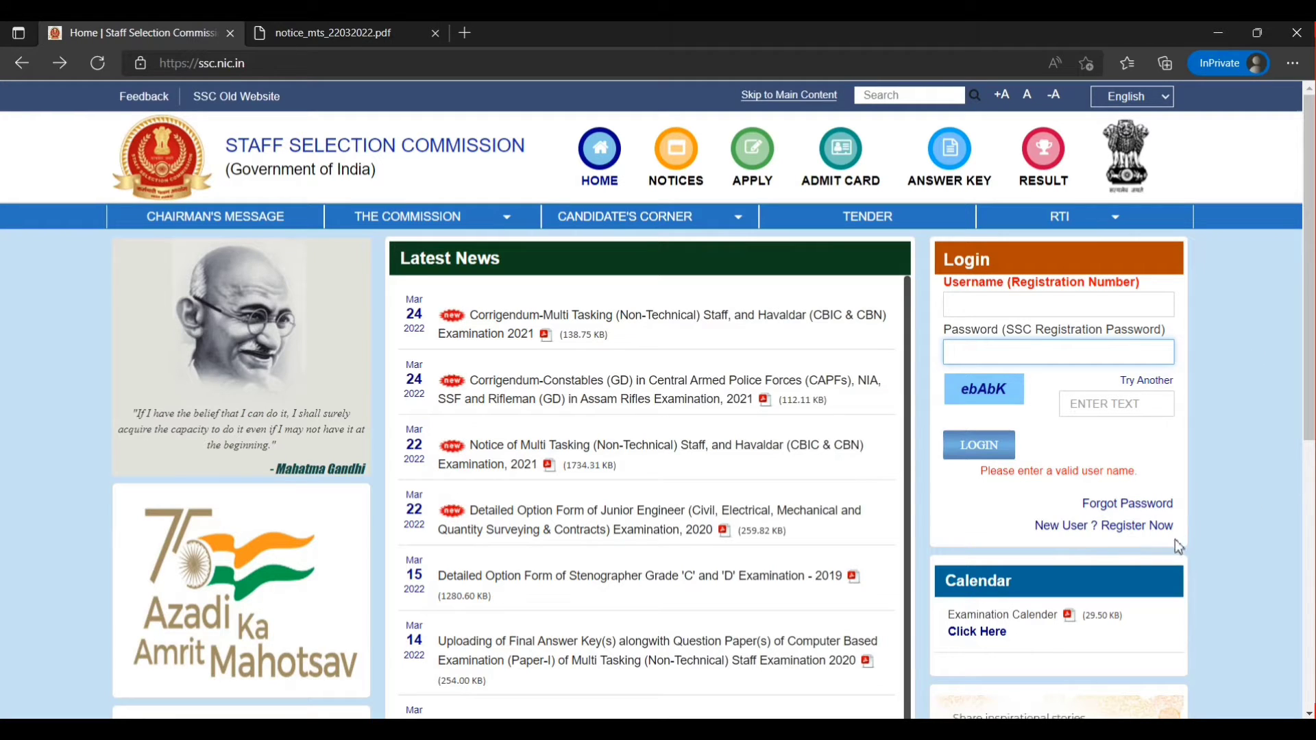
click(1130, 534)
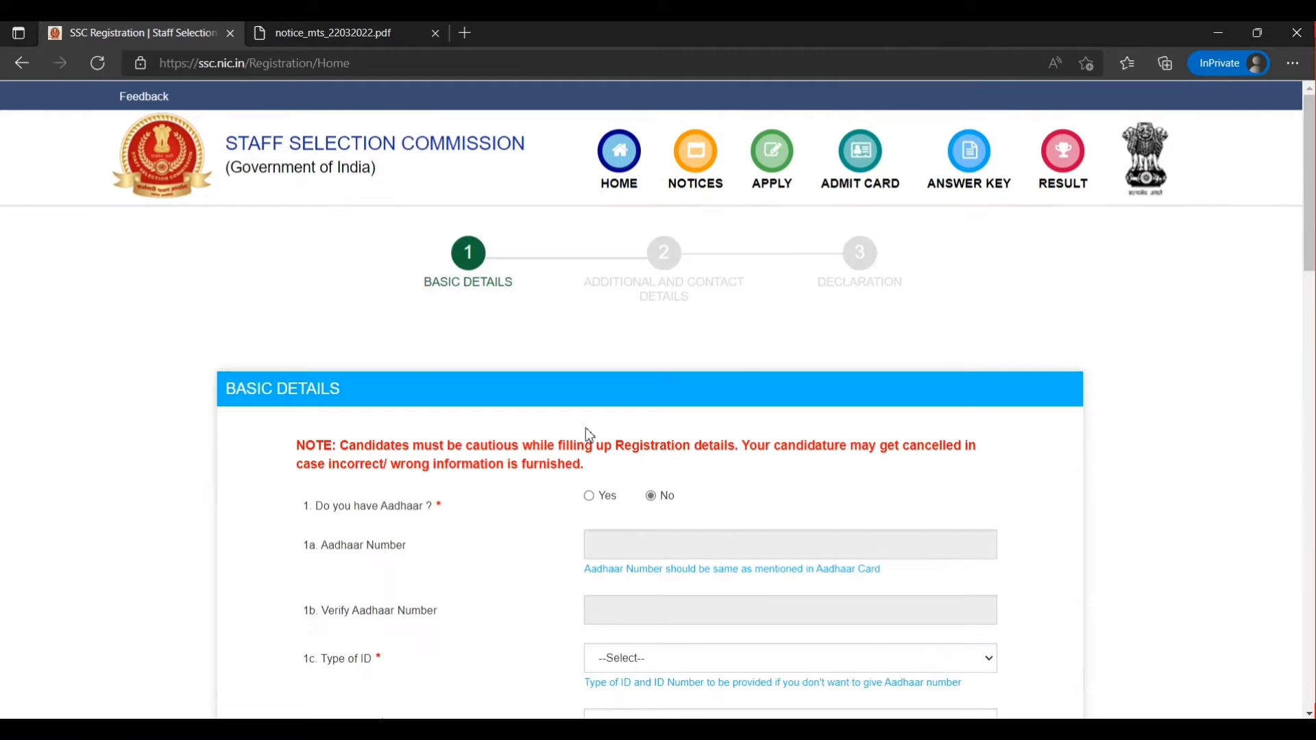
- Answer Yes to having an Aadhaar in the basic details section
scroll(727, 382, down, 2)
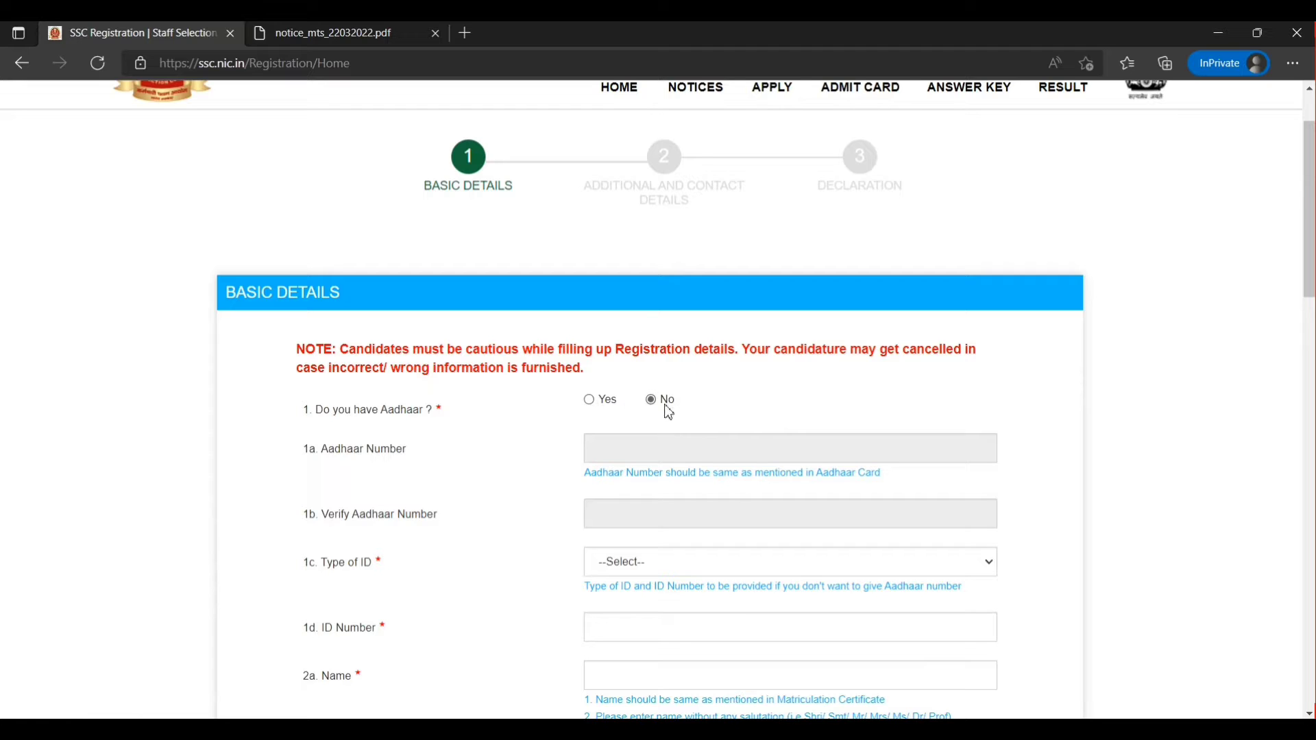
click(589, 399)
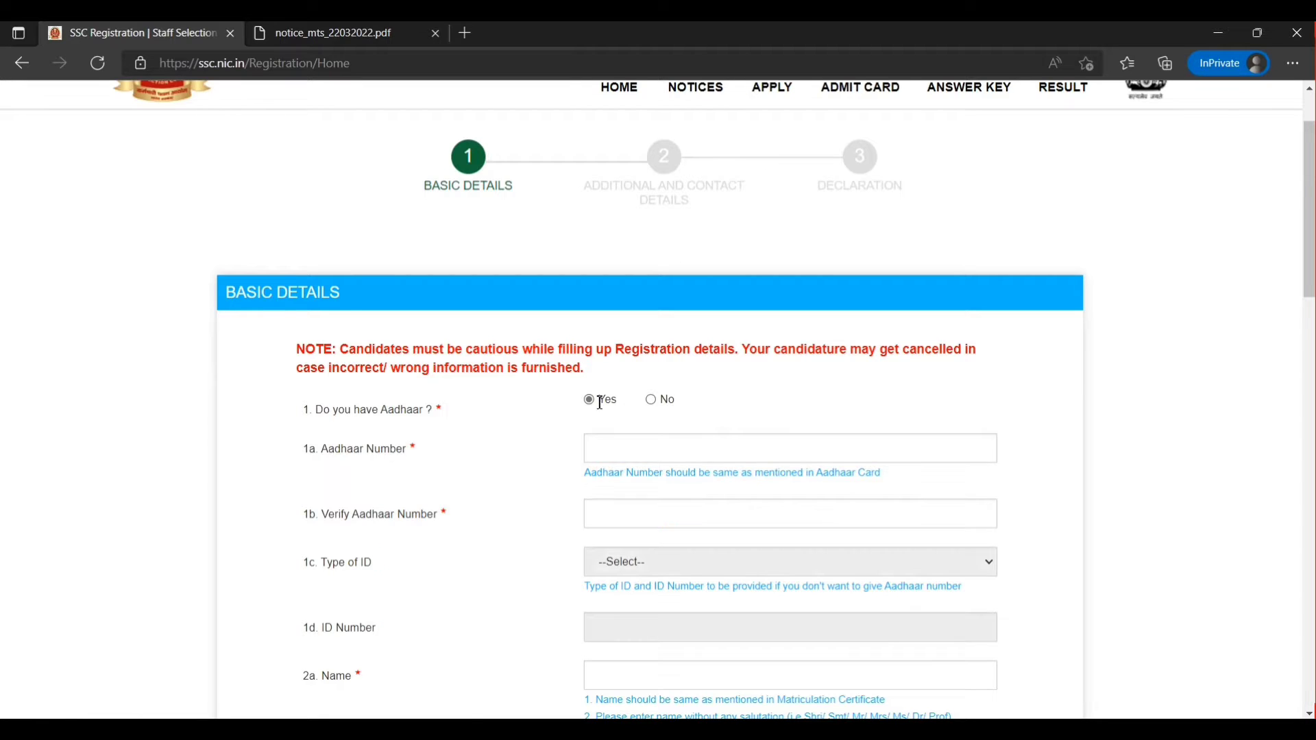
scroll(607, 395, down, 2)
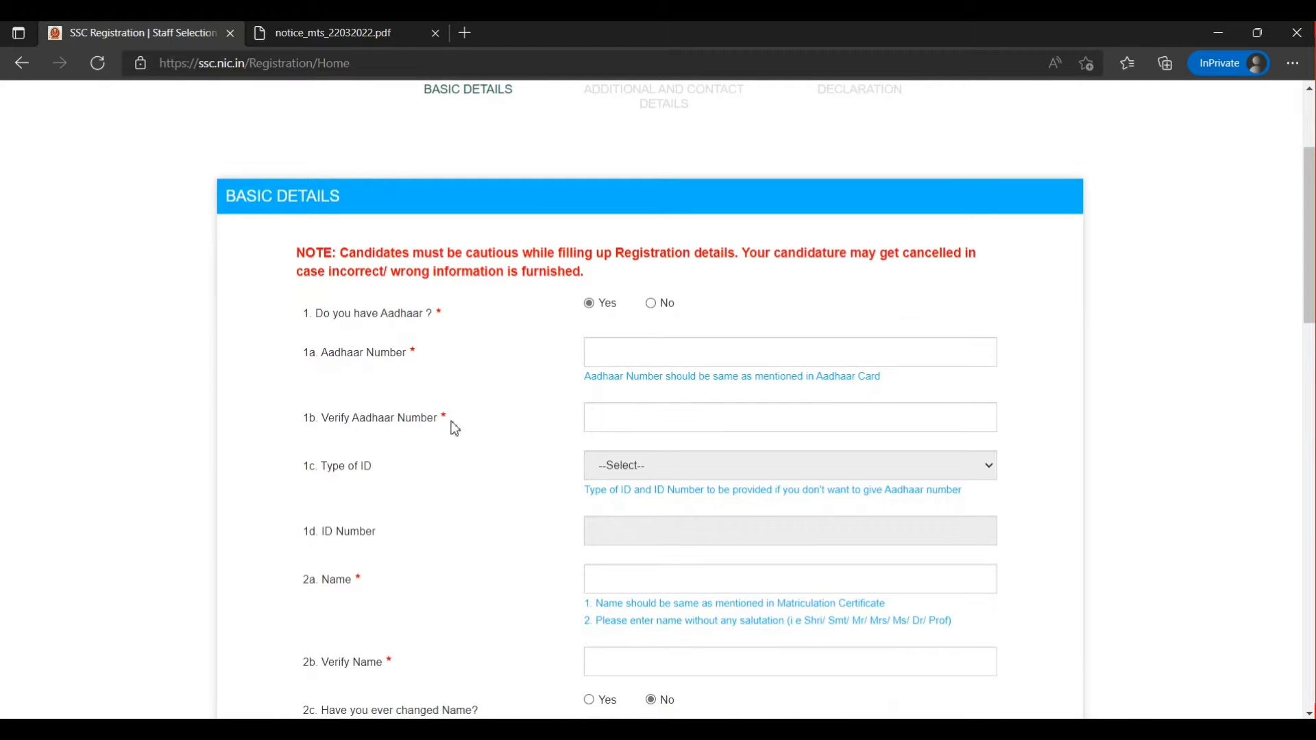
- Examine the candidate's Name and Verify Name fields and the rules given for filling them in
scroll(453, 428, down, 3)
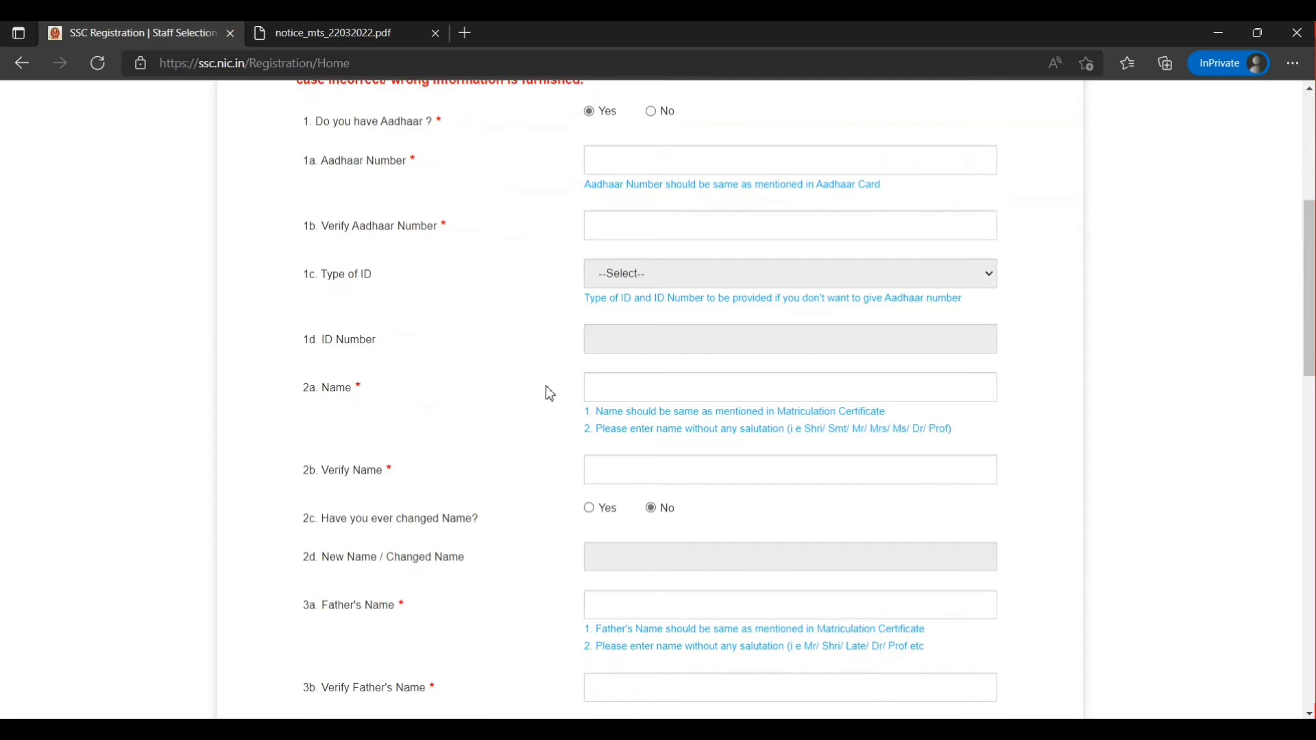
click(606, 388)
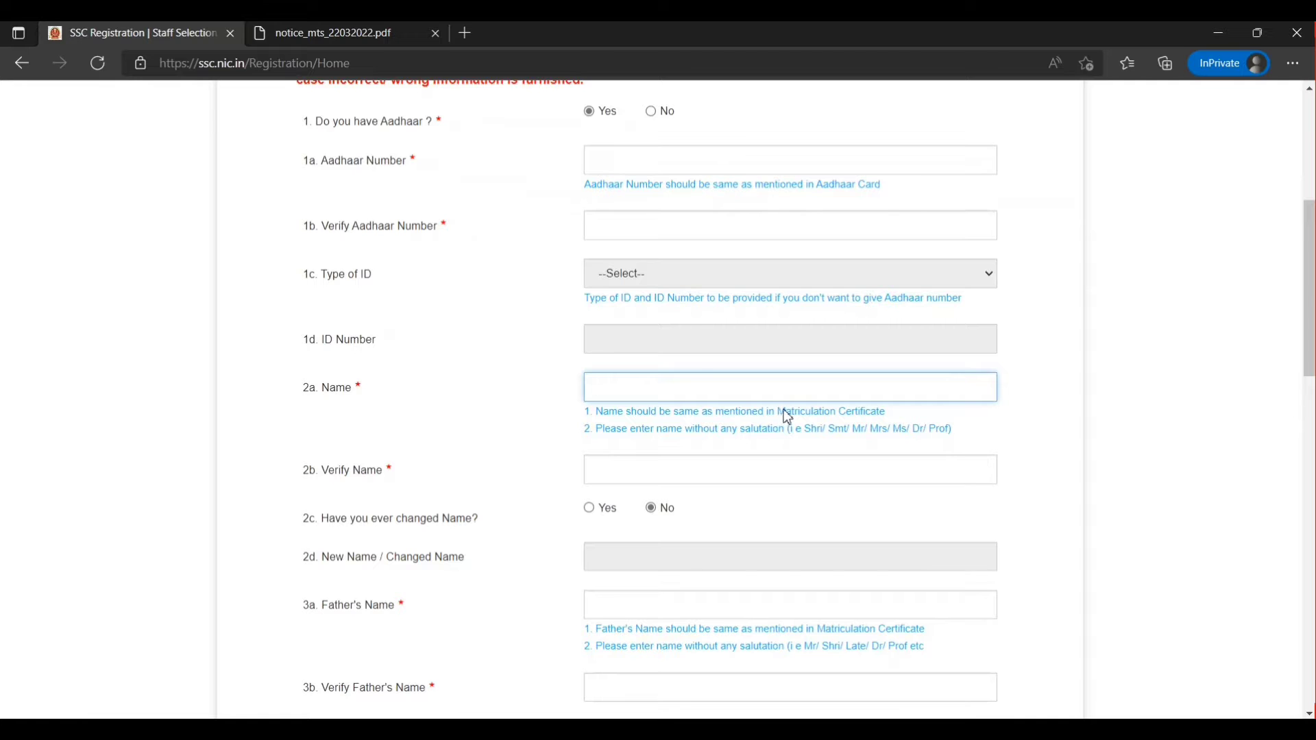
scroll(789, 417, down, 2)
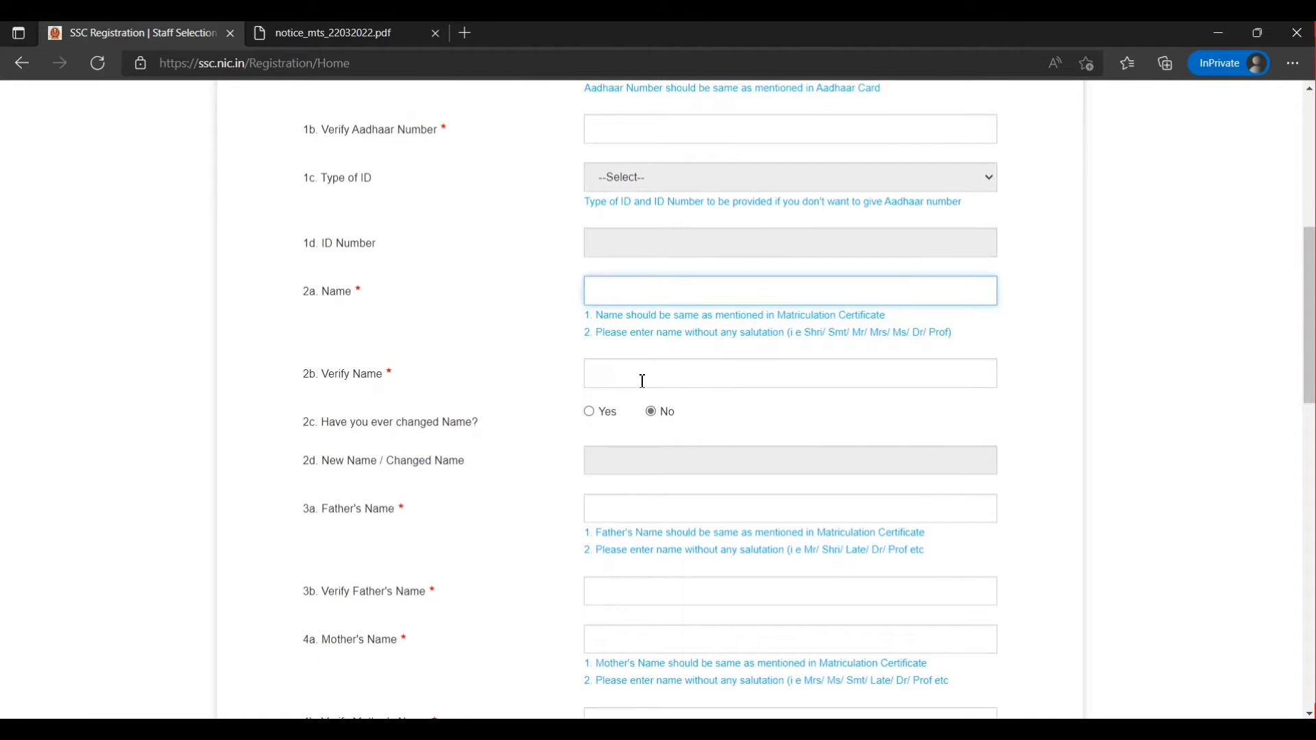
click(643, 381)
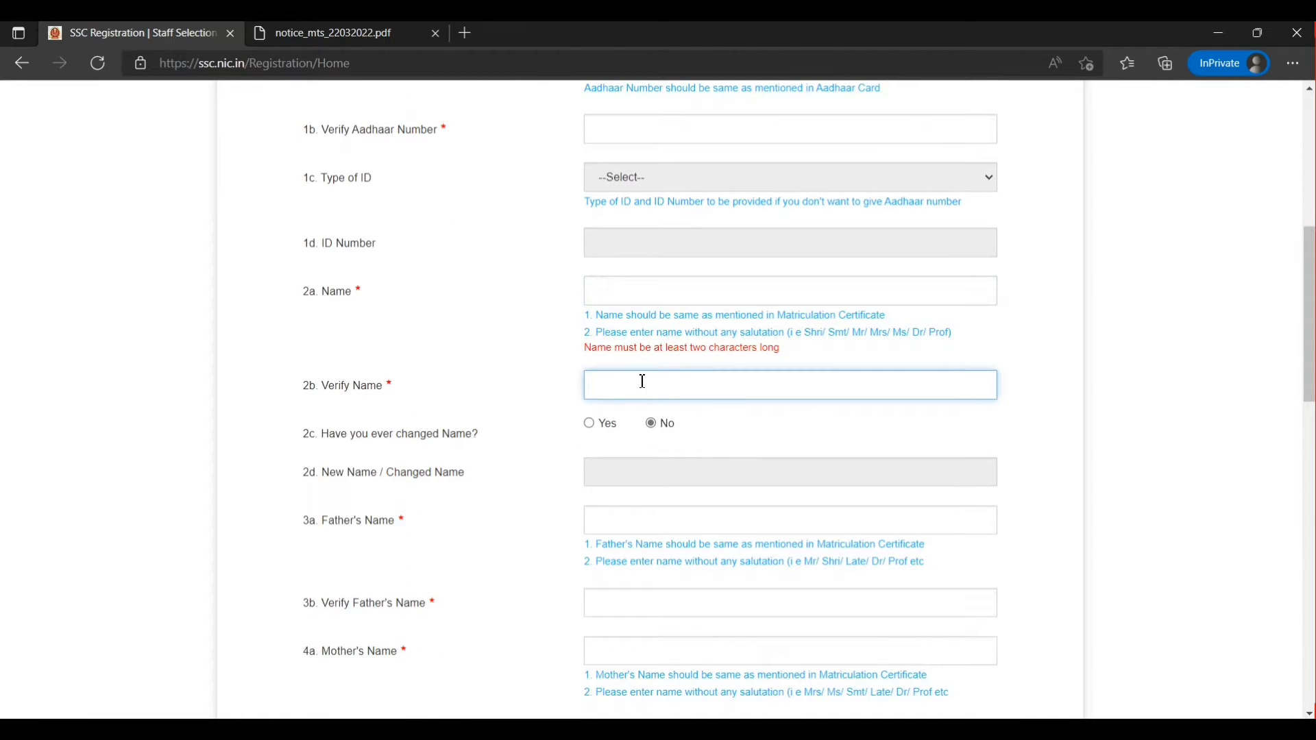
- Switch the answer about ever having changed name to Yes and back to No
scroll(643, 381, down, 2)
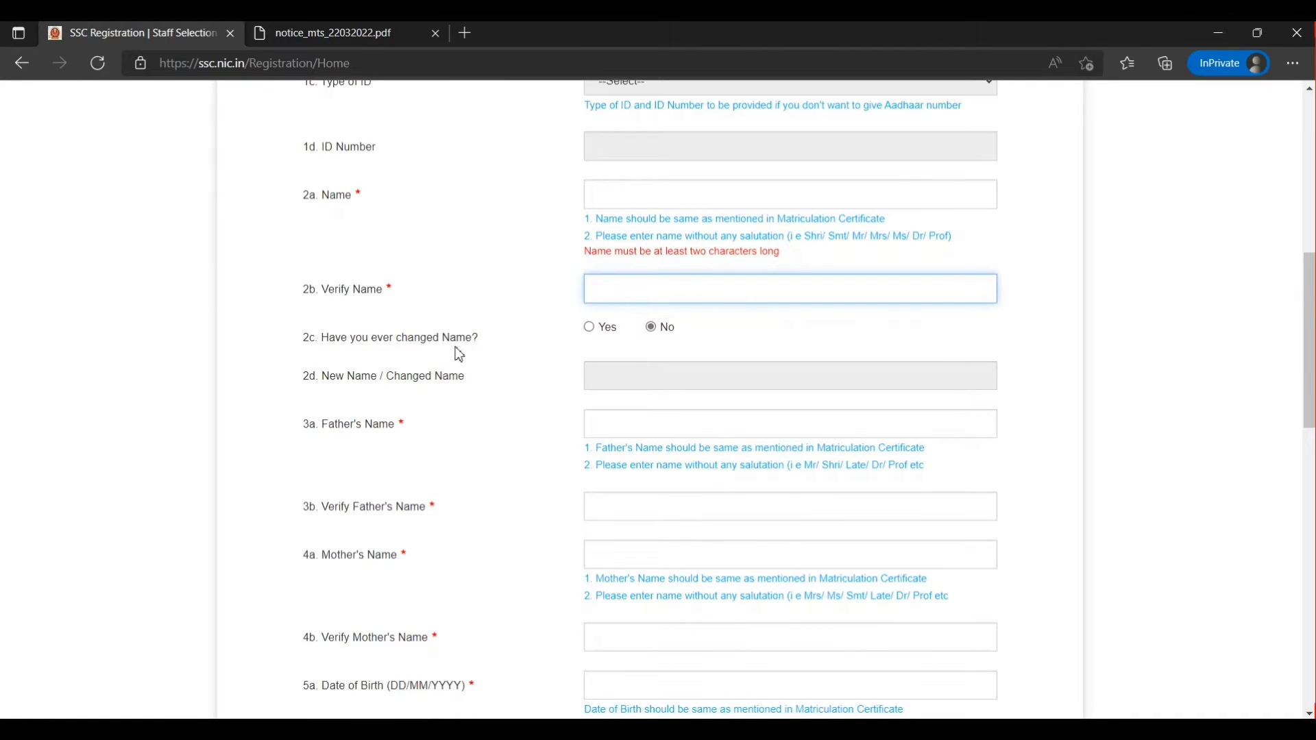
click(589, 327)
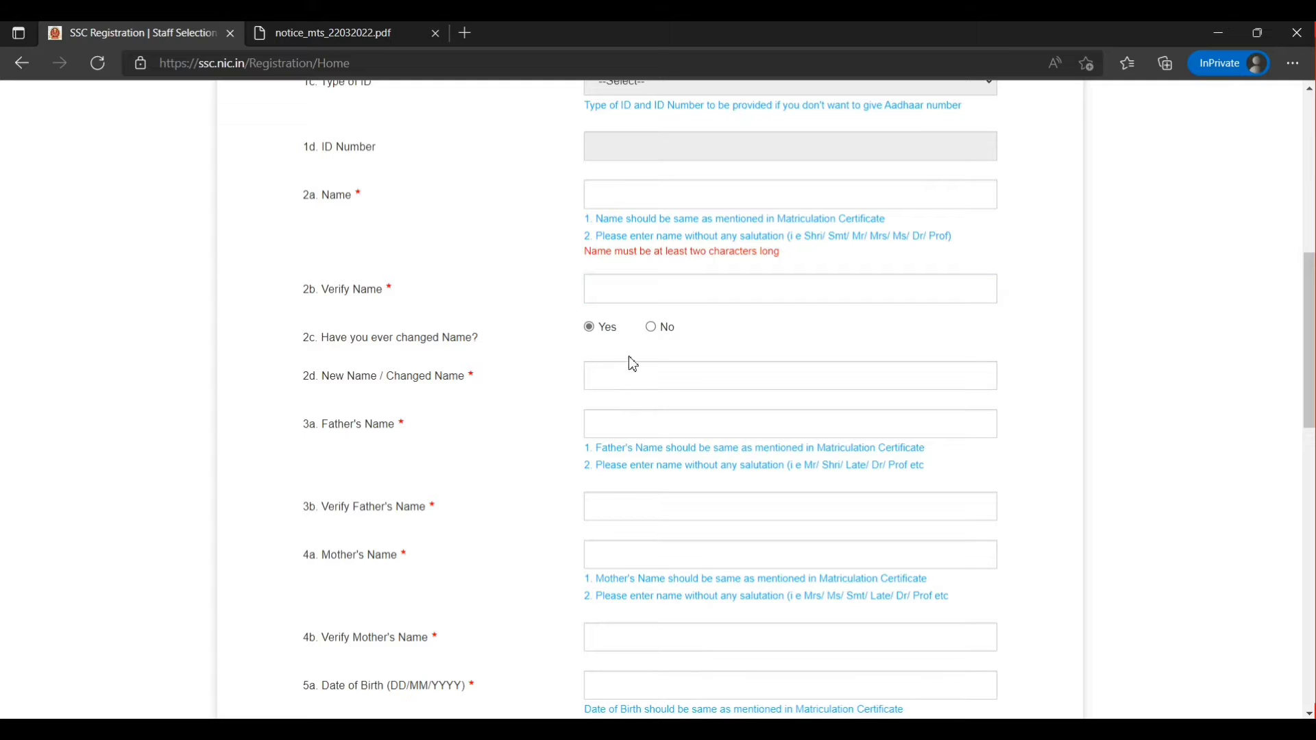
click(652, 329)
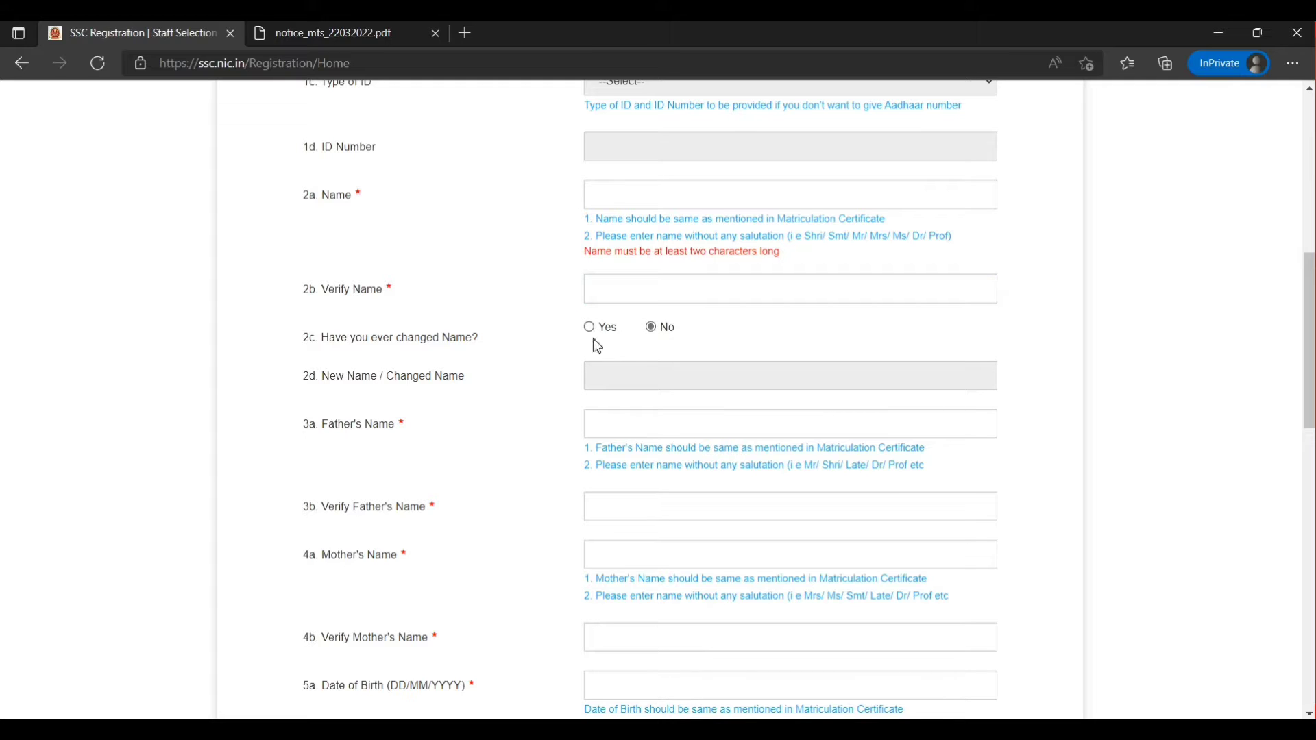
- Review the basic details down to the Father's Name and Verify Father's Name fields
scroll(480, 346, up, 4)
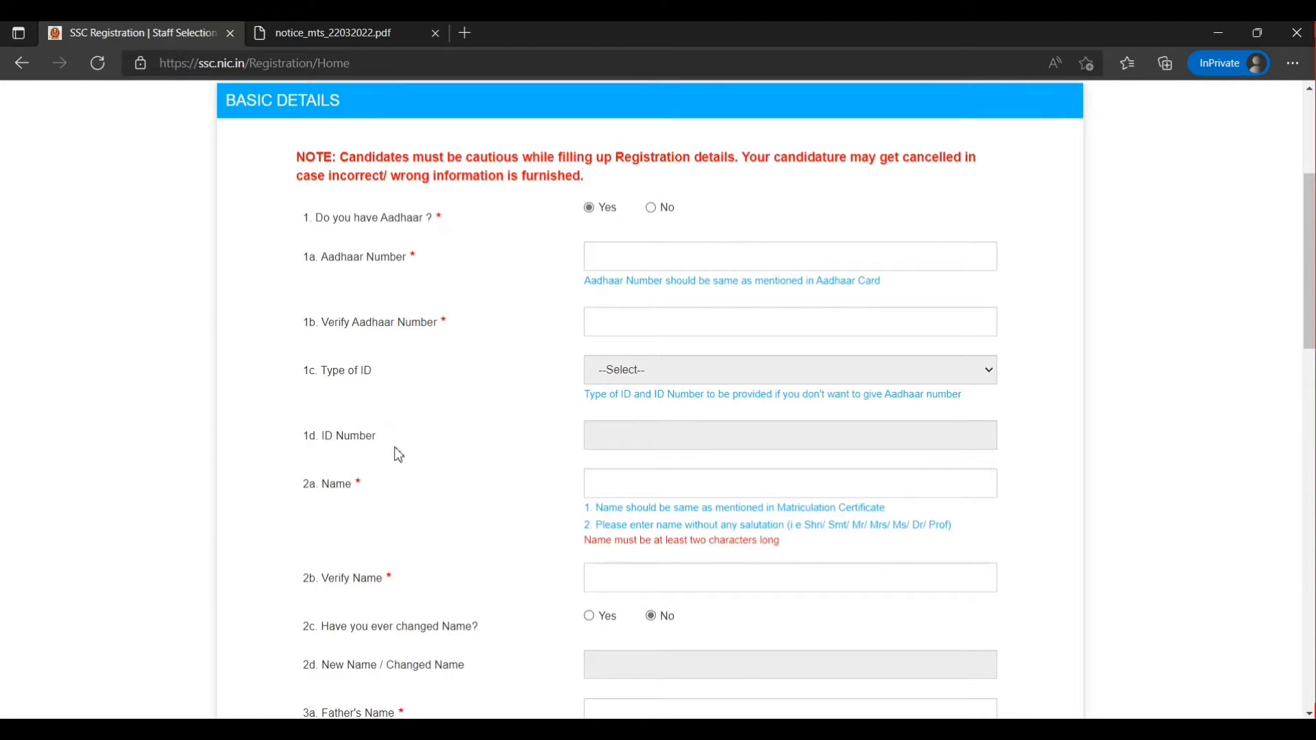
scroll(397, 449, down, 3)
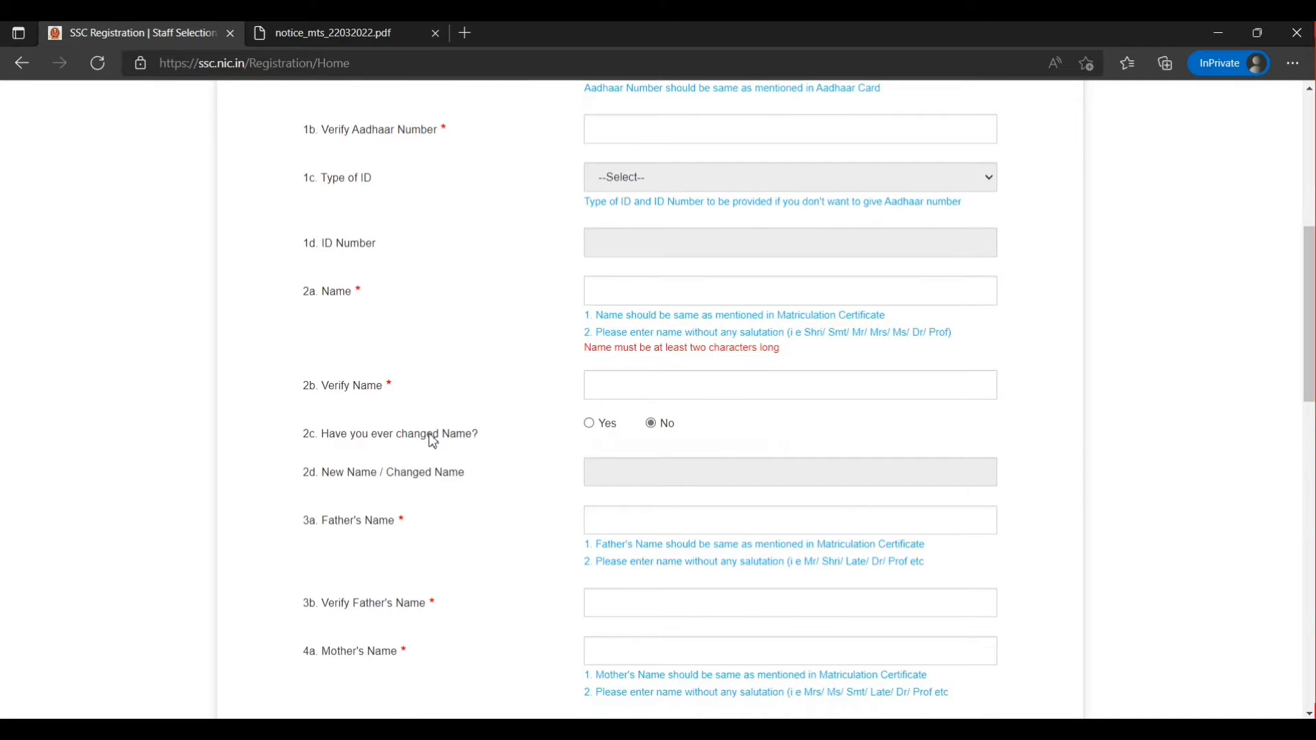
scroll(431, 441, down, 3)
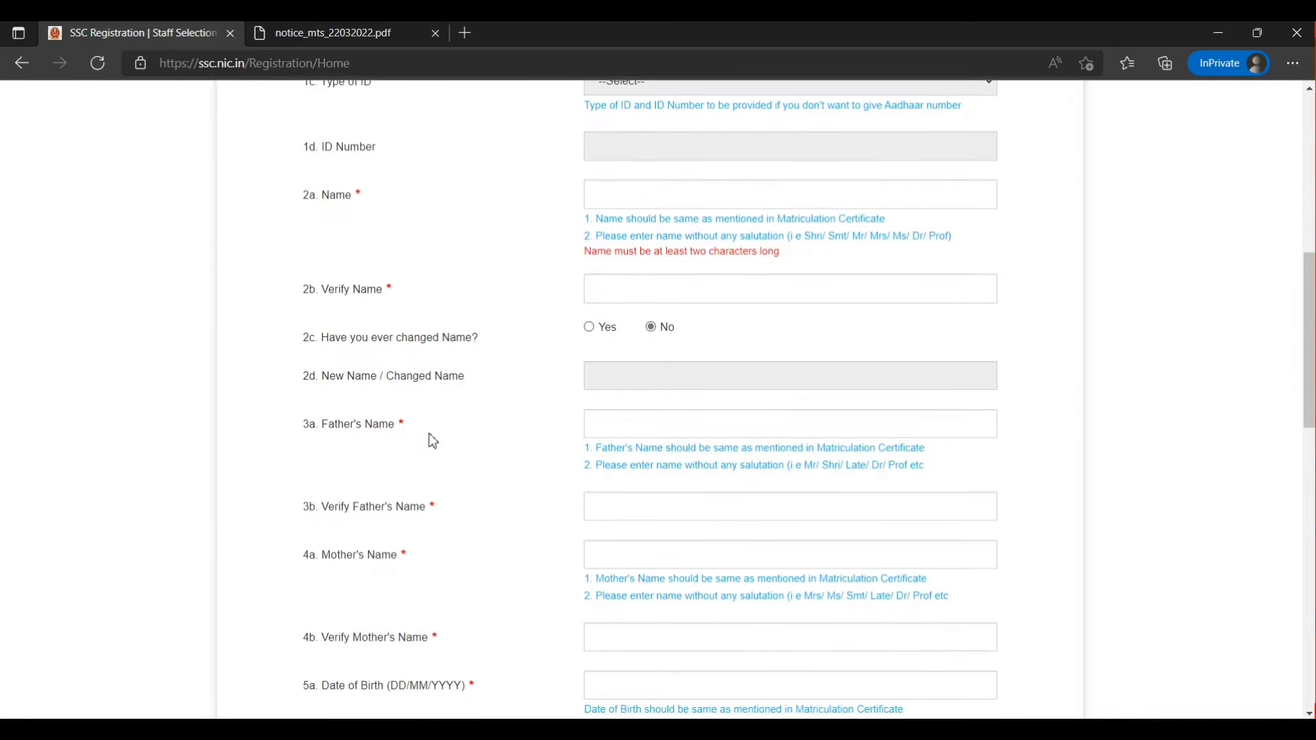
click(639, 330)
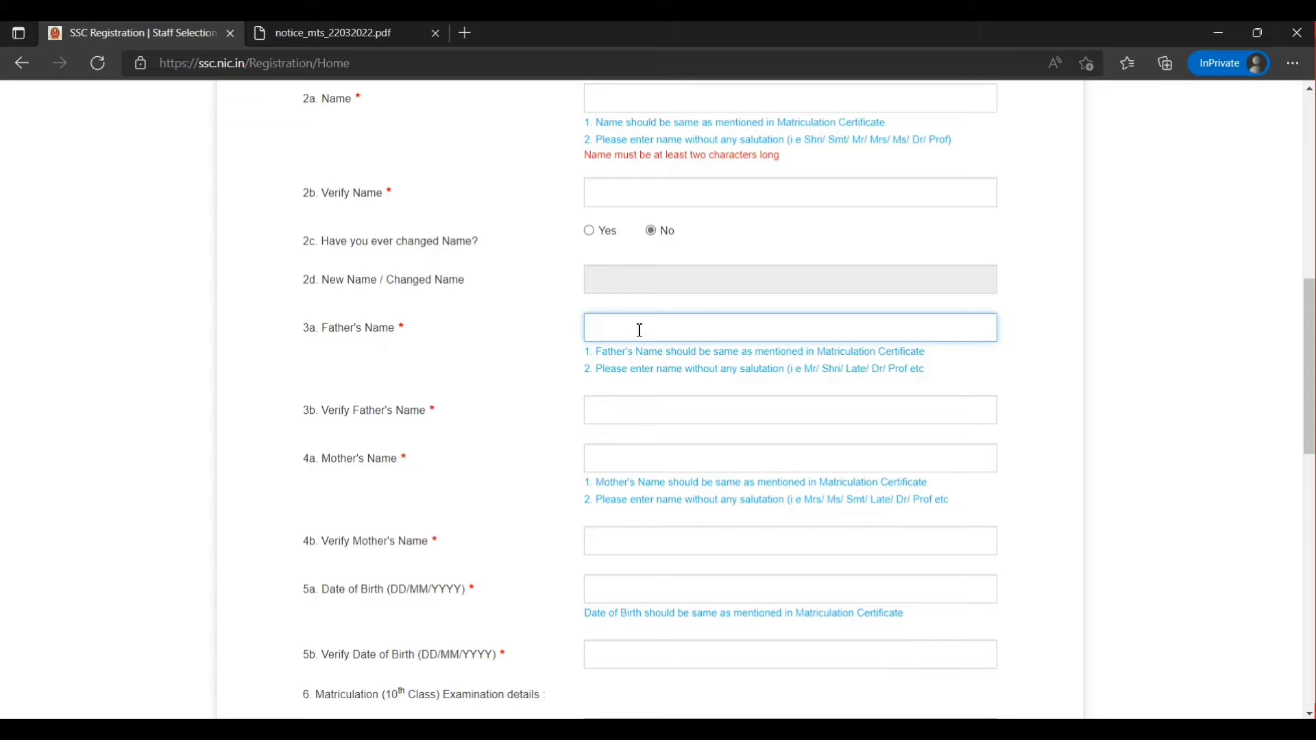
click(611, 410)
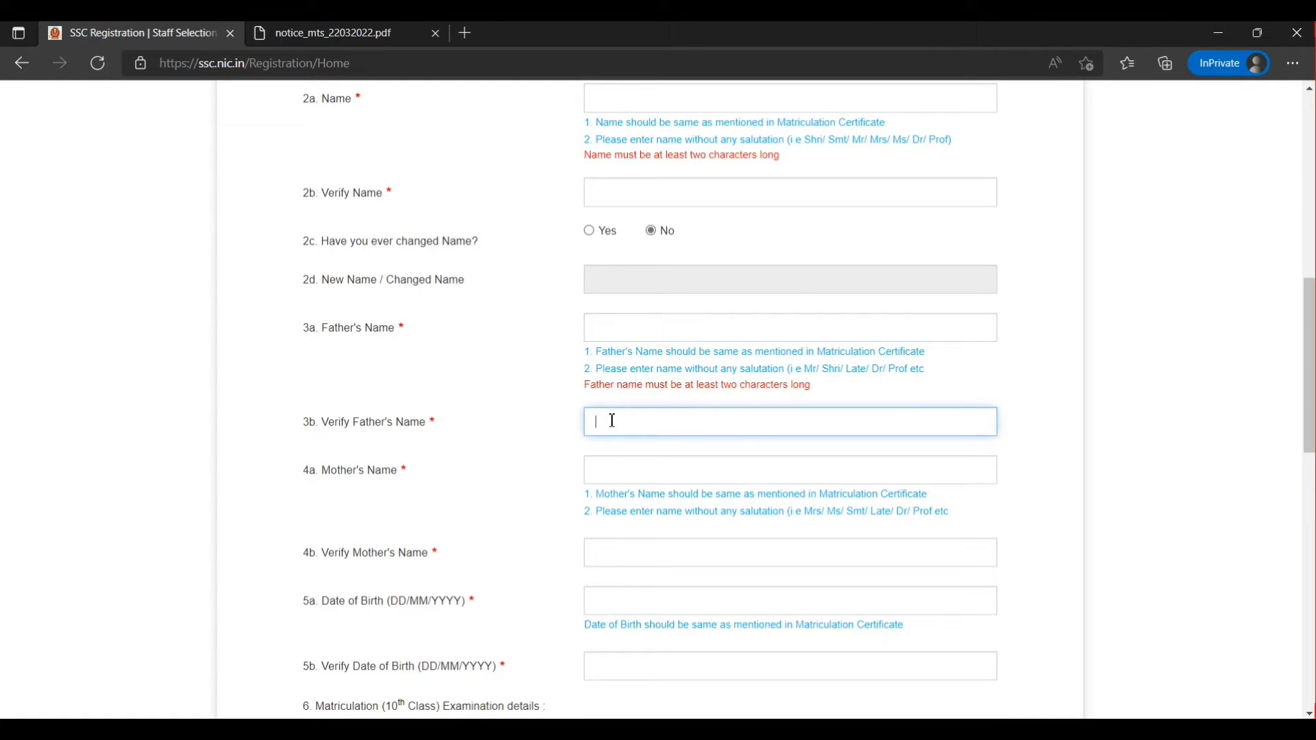
- Examine the Mother's Name and Verify Mother's Name fields and their entry rules
scroll(613, 420, down, 1)
click(623, 377)
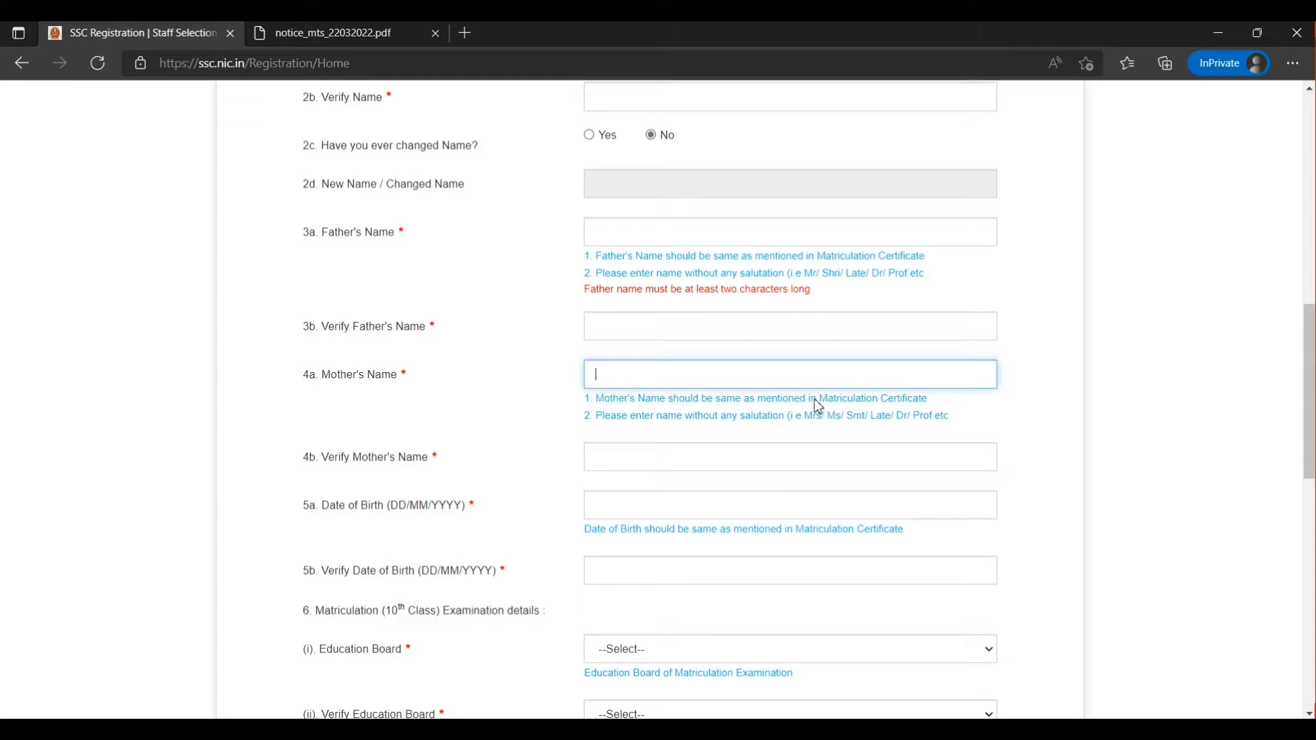
scroll(814, 399, down, 1)
click(621, 367)
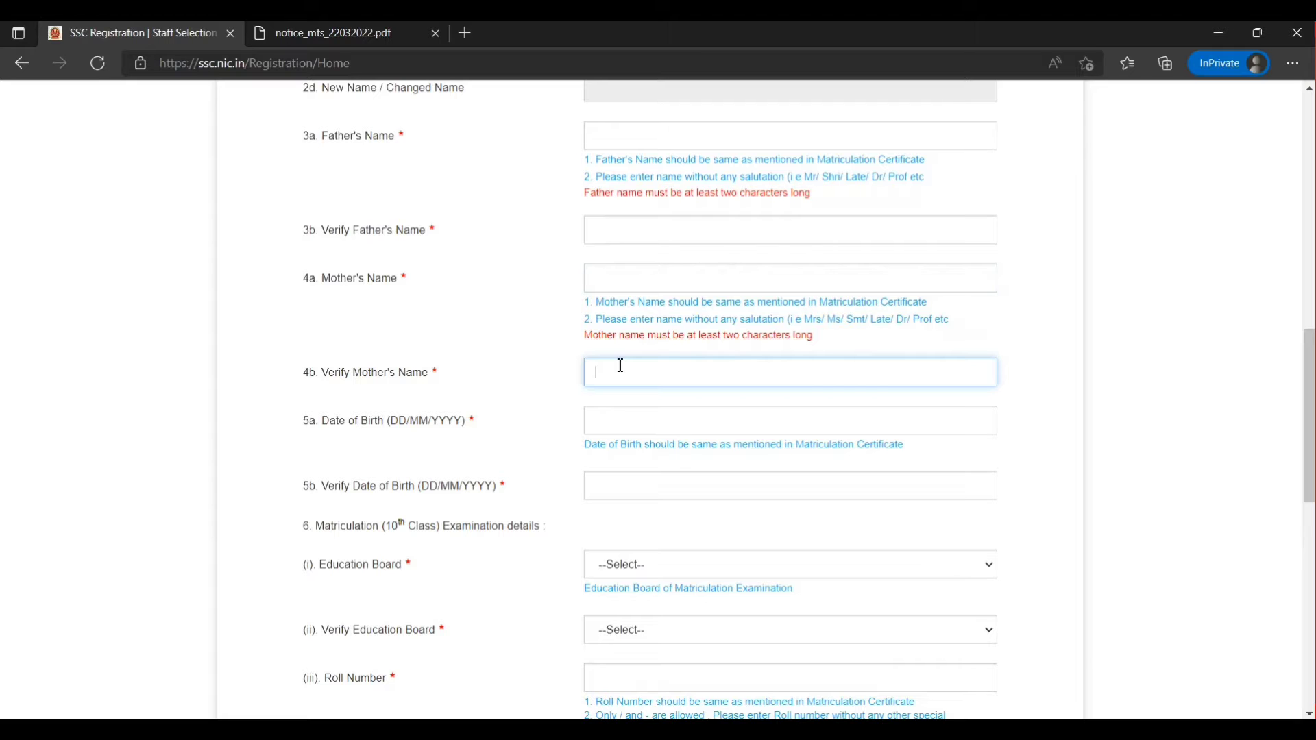
- Inspect the date pickers of the Date of Birth and Verify Date of Birth fields
scroll(622, 365, down, 1)
click(627, 323)
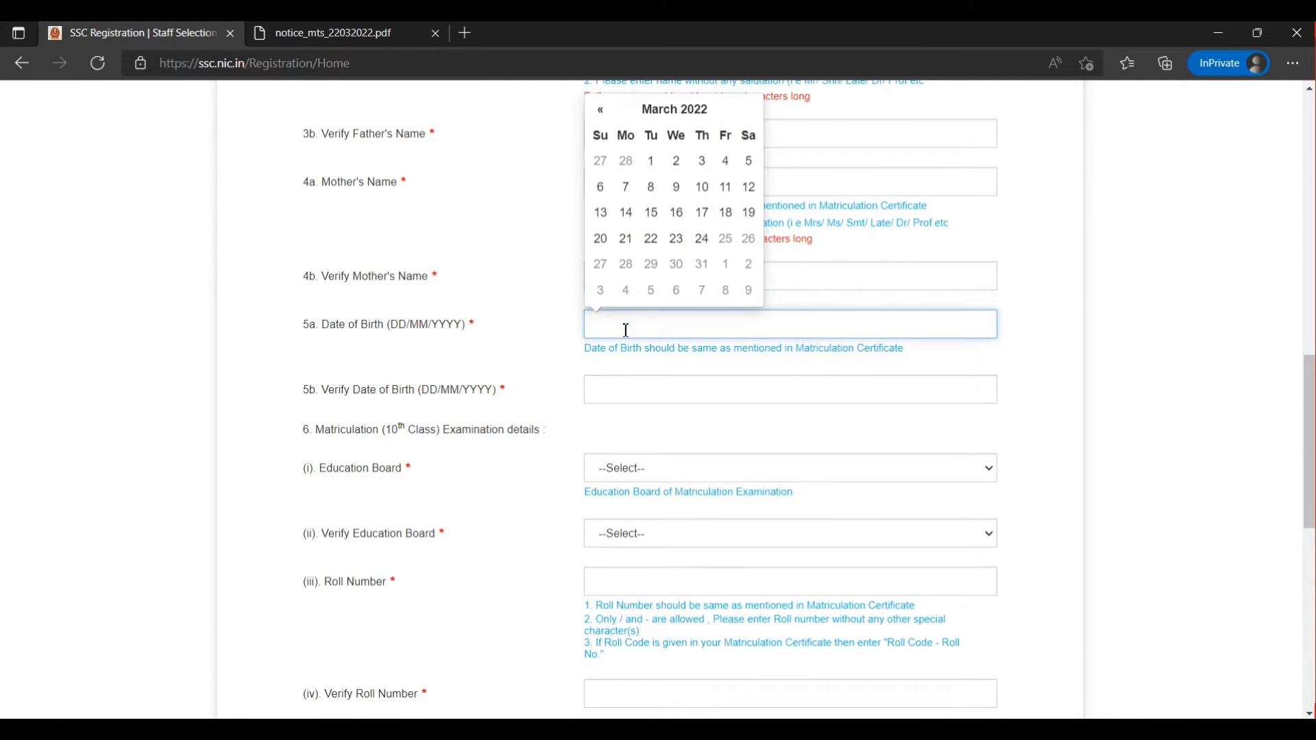
click(622, 396)
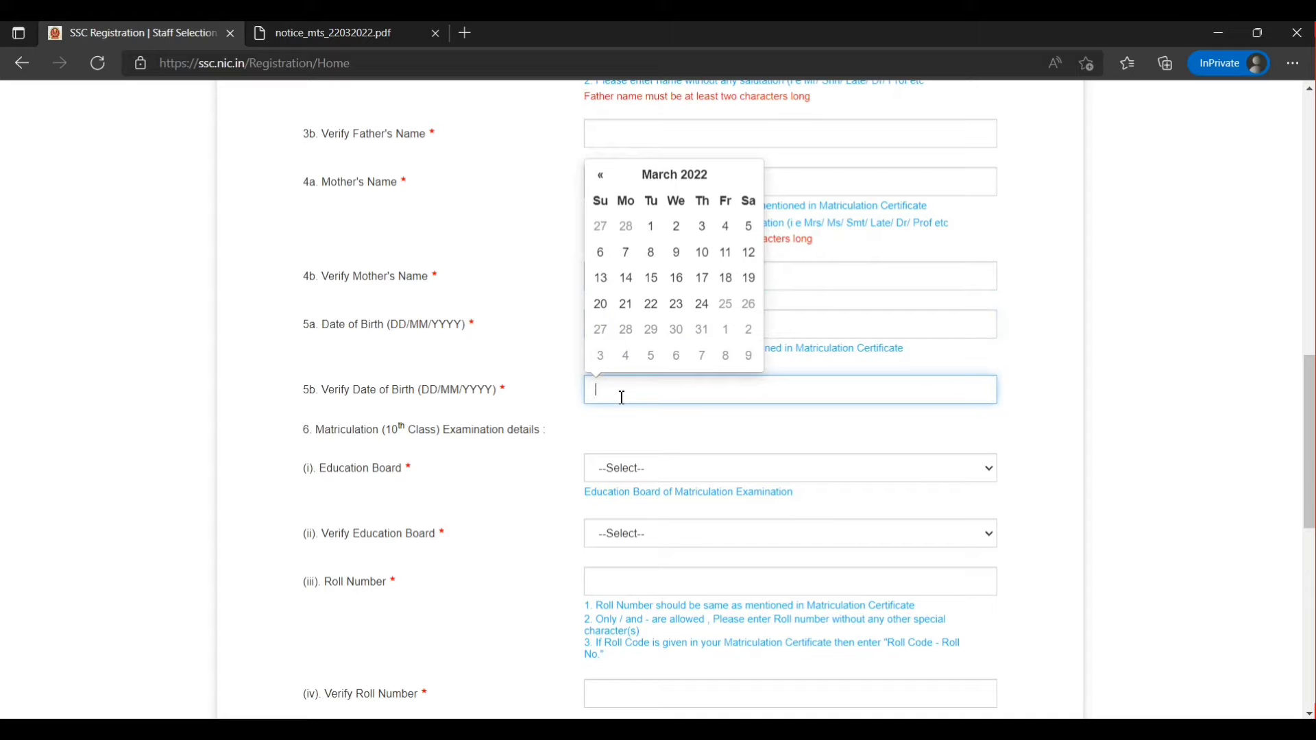
- Look through the Education Board options for the matriculation examination and leave the choice unset
scroll(623, 398, down, 1)
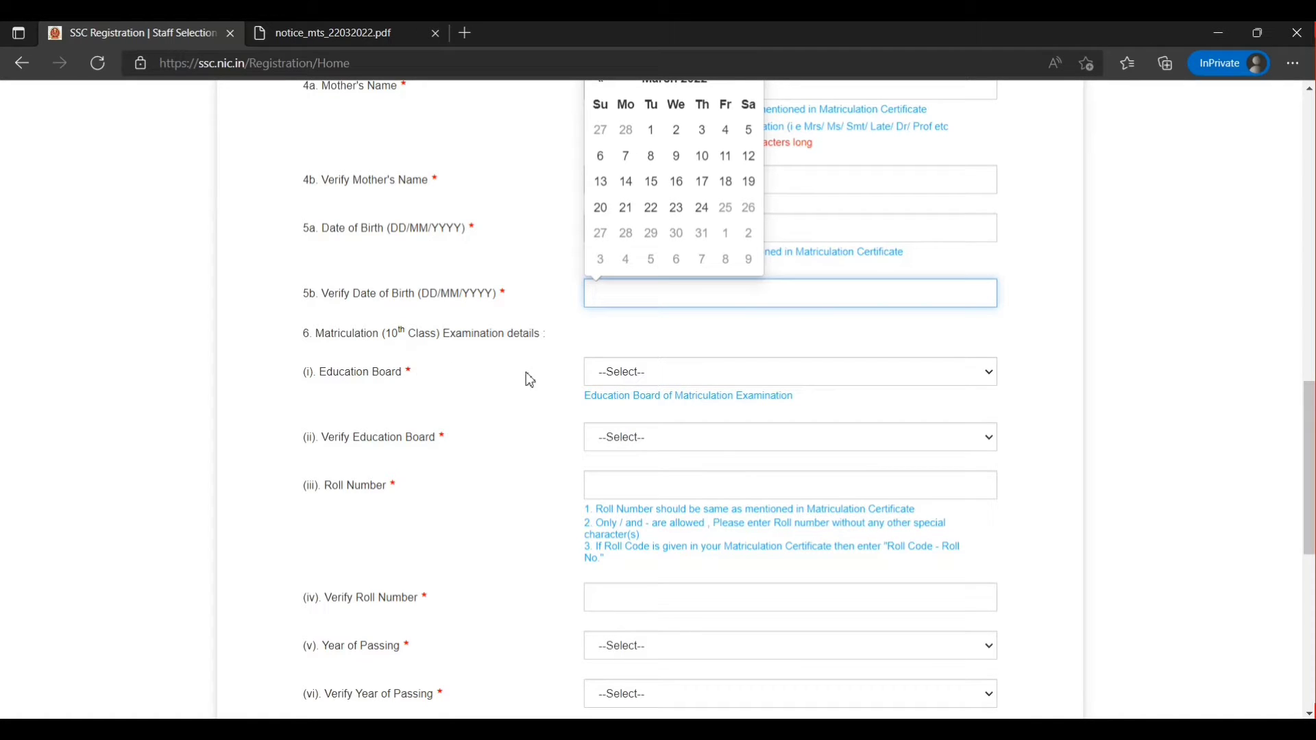
click(609, 374)
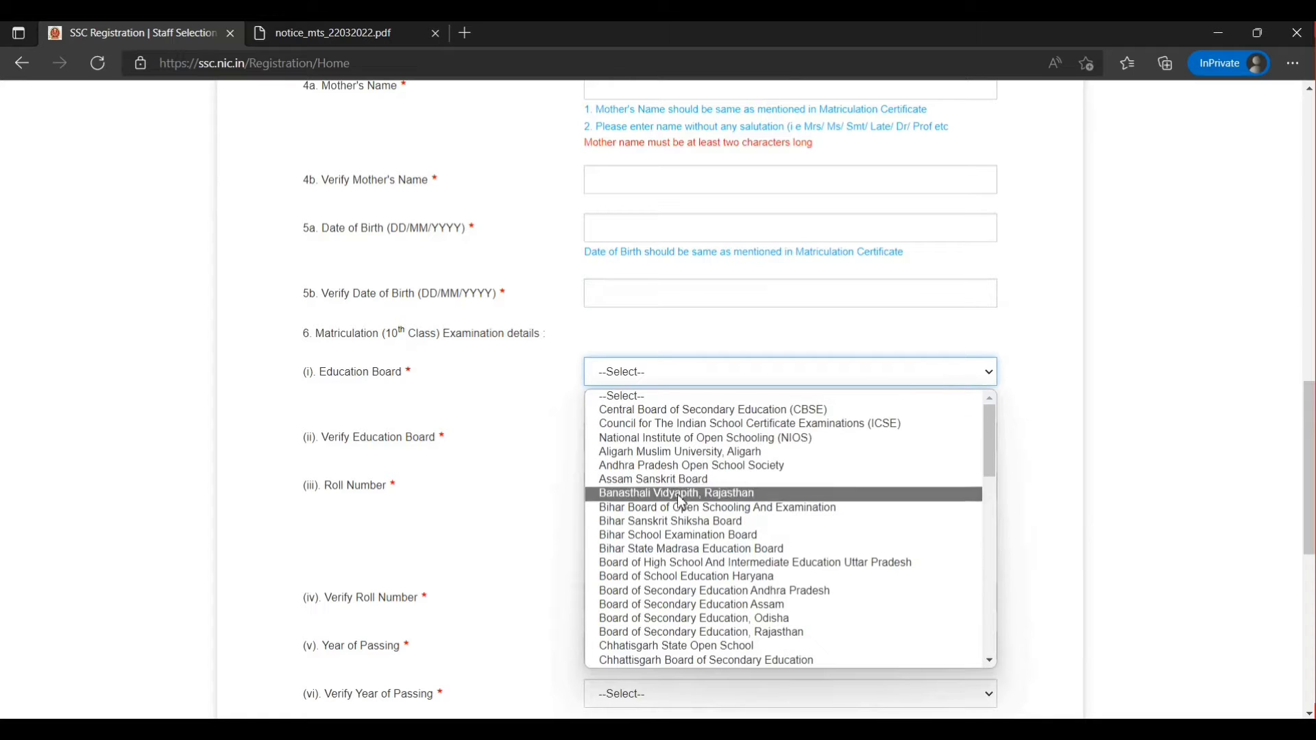
scroll(685, 549, down, 6)
scroll(695, 519, up, 1)
scroll(686, 515, up, 2)
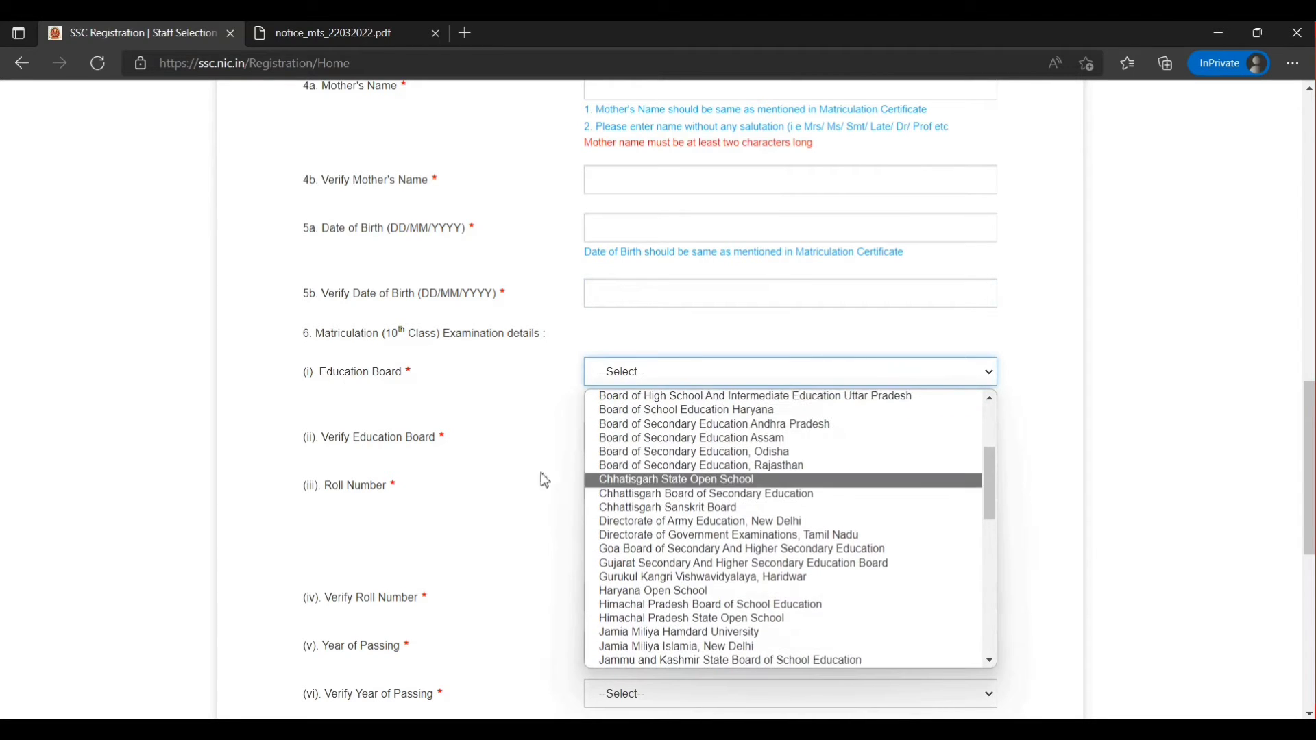
click(532, 452)
- Look through the Verify Education Board options and leave the choice unset
click(628, 449)
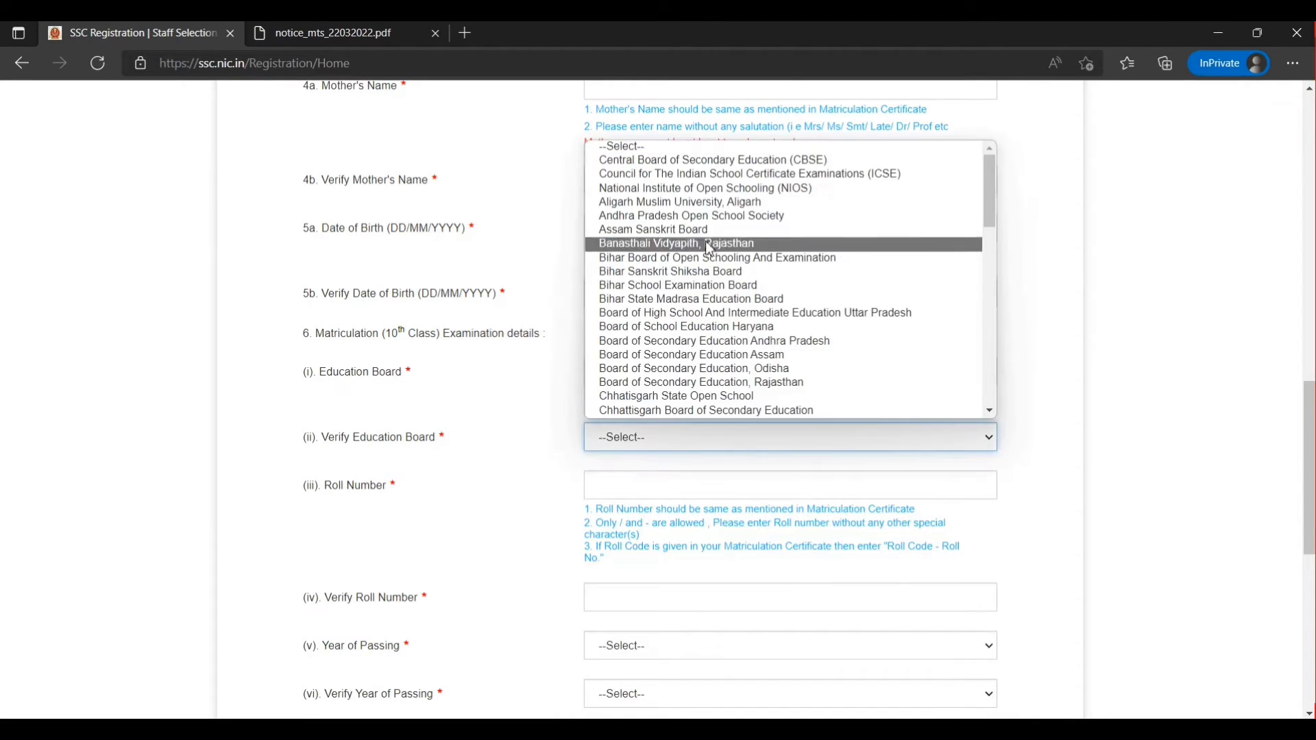
scroll(754, 316, down, 3)
scroll(767, 336, up, 2)
scroll(768, 332, up, 1)
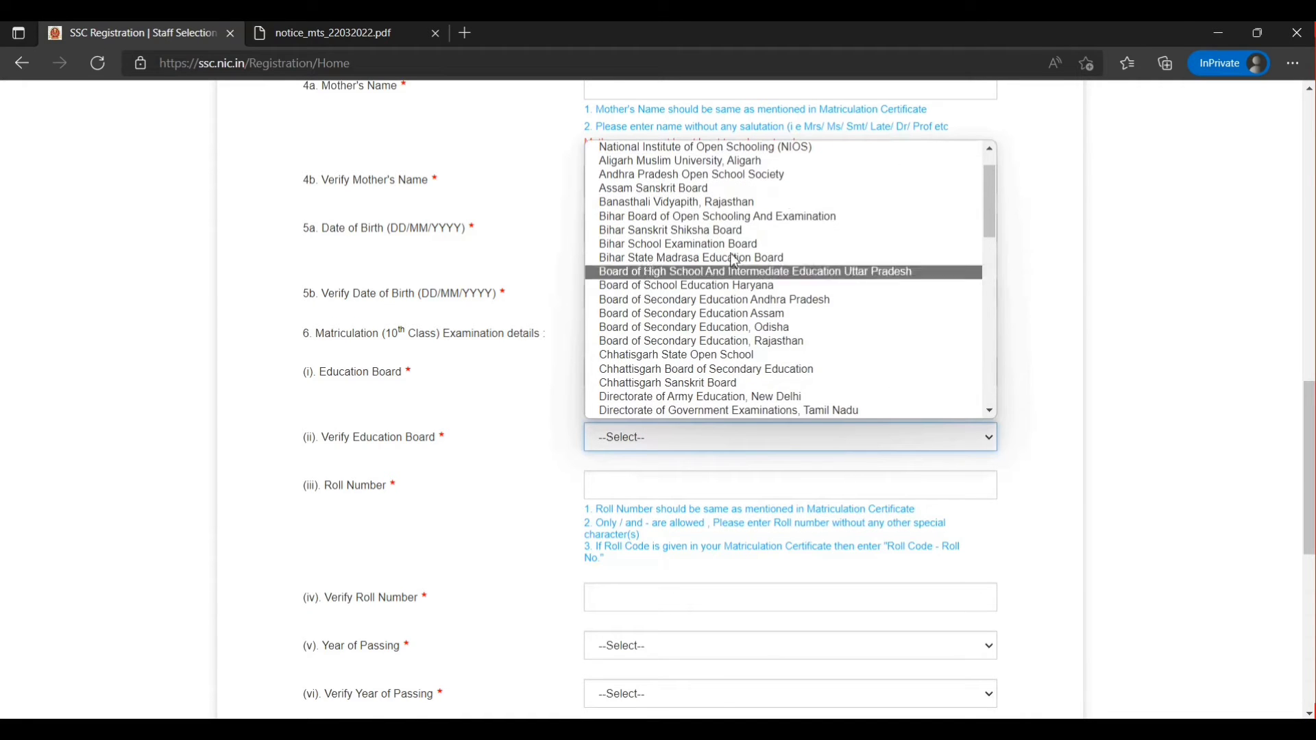
click(491, 427)
- Examine the matriculation Roll Number and Verify Roll Number fields and their entry rules
scroll(607, 343, down, 4)
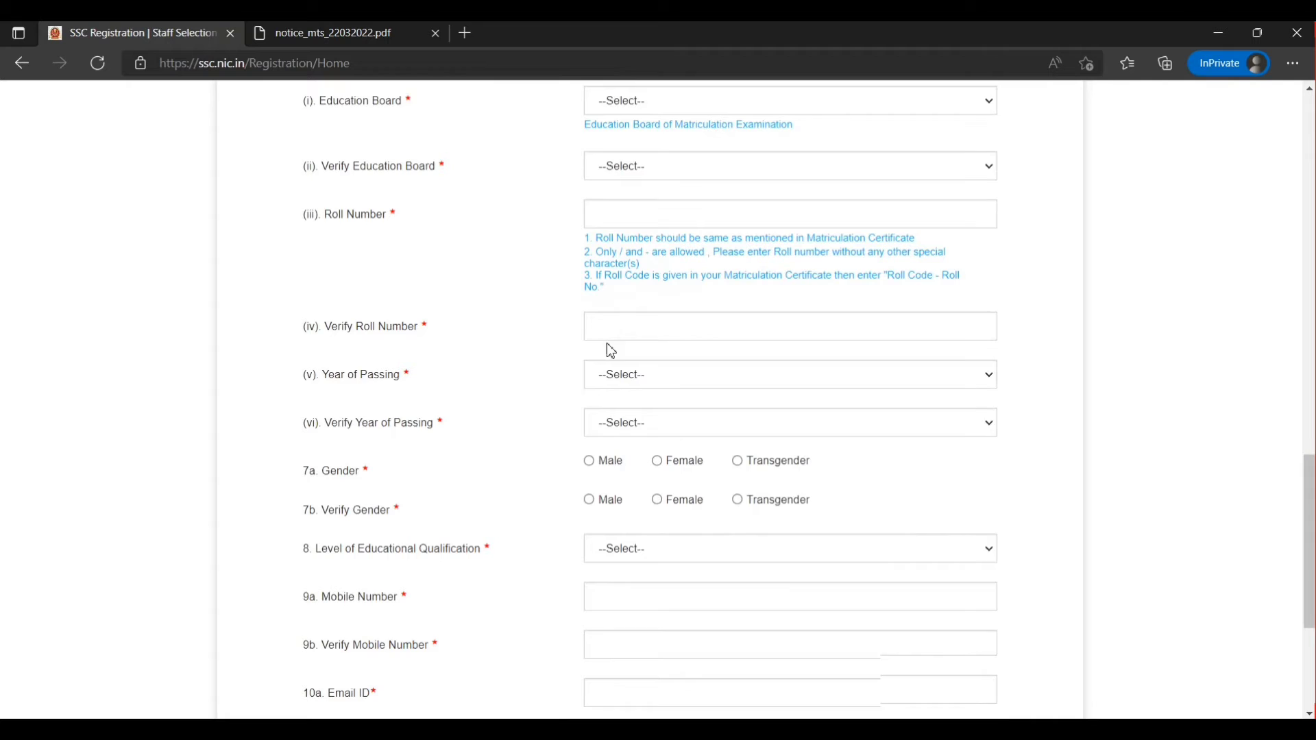
click(655, 199)
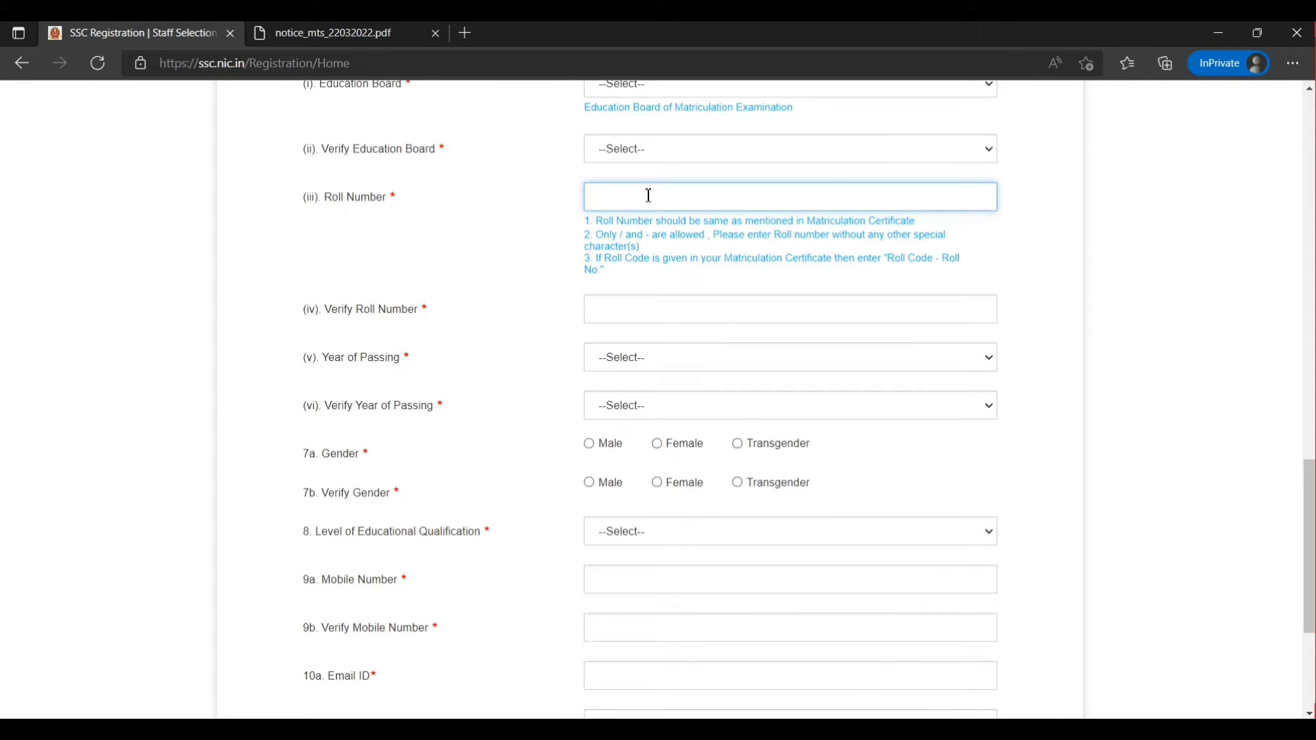
click(627, 309)
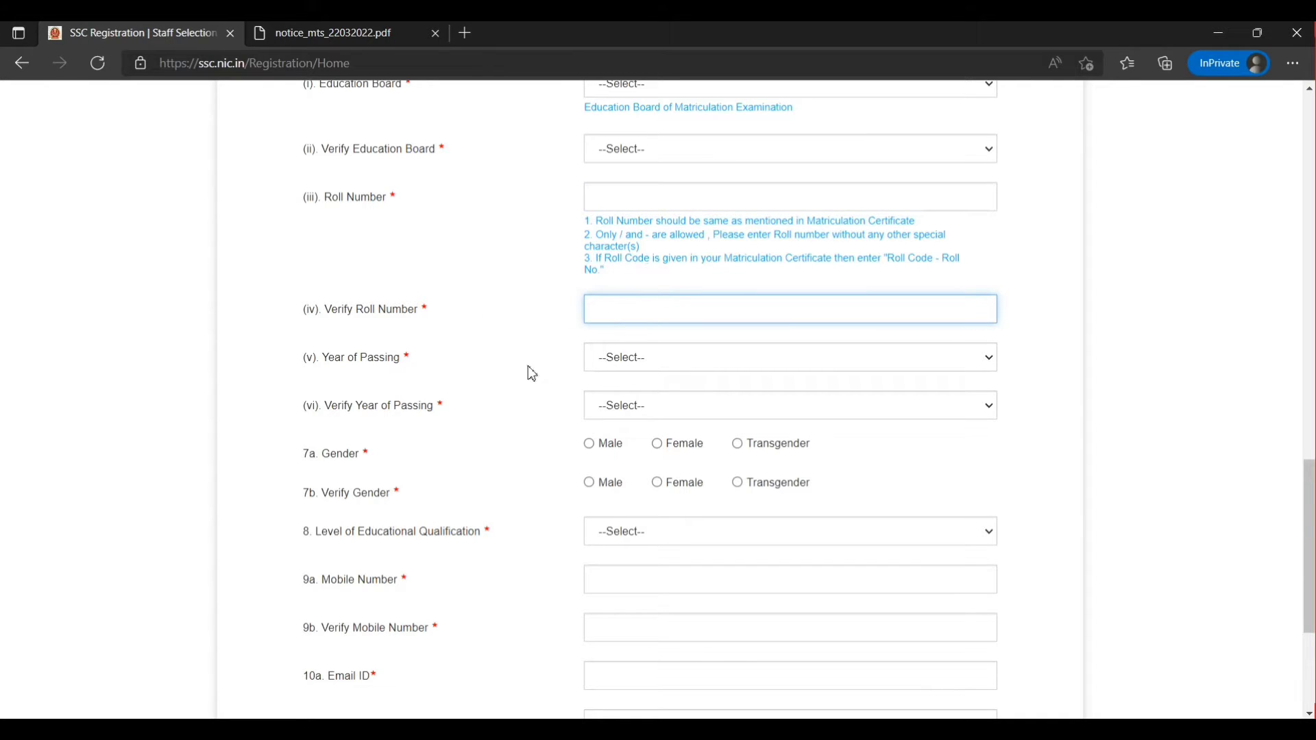
- Look through the Year of Passing and Verify Year of Passing options and leave both choices unset
click(630, 365)
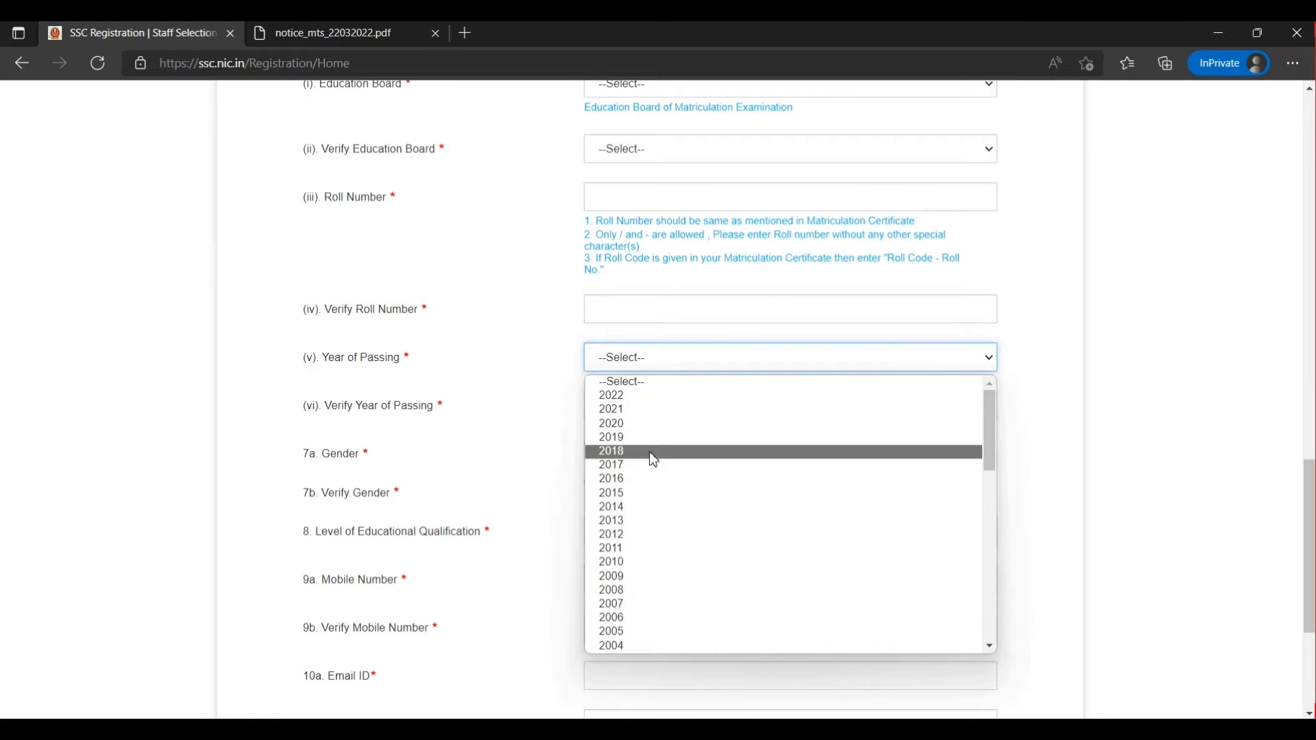
click(557, 364)
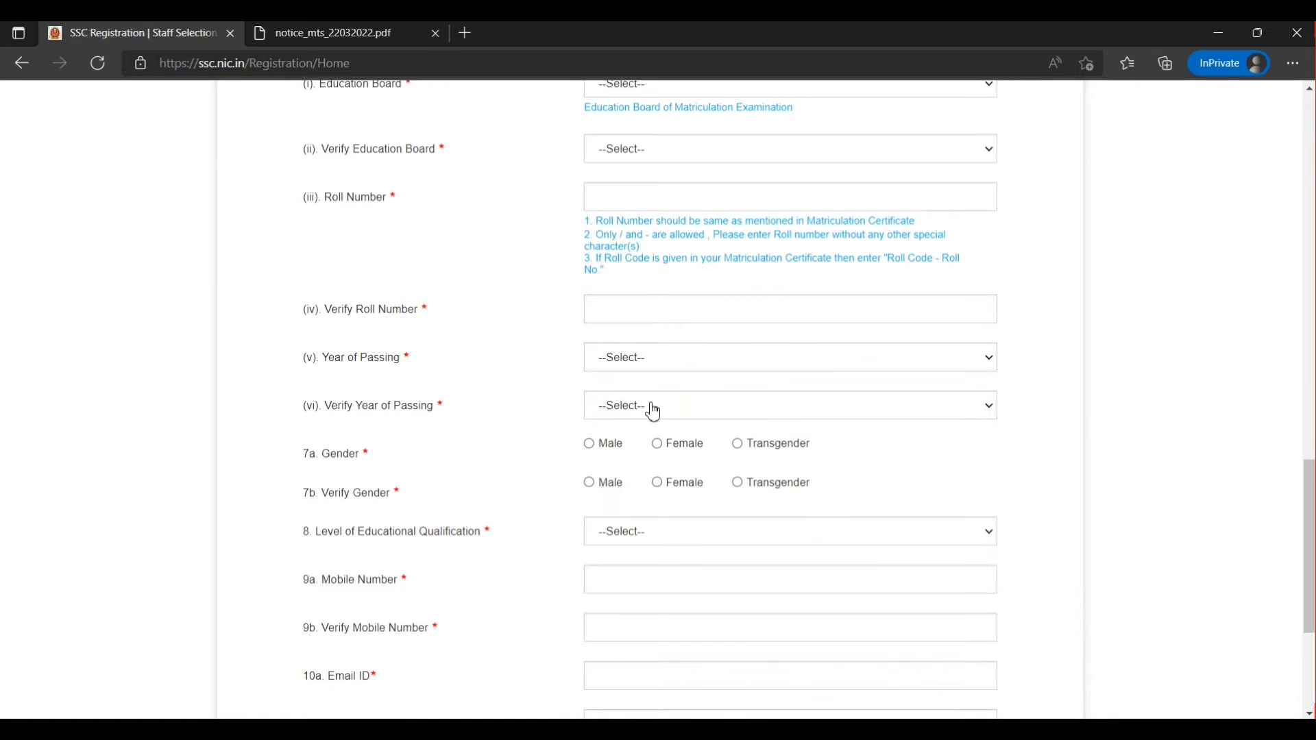
click(652, 413)
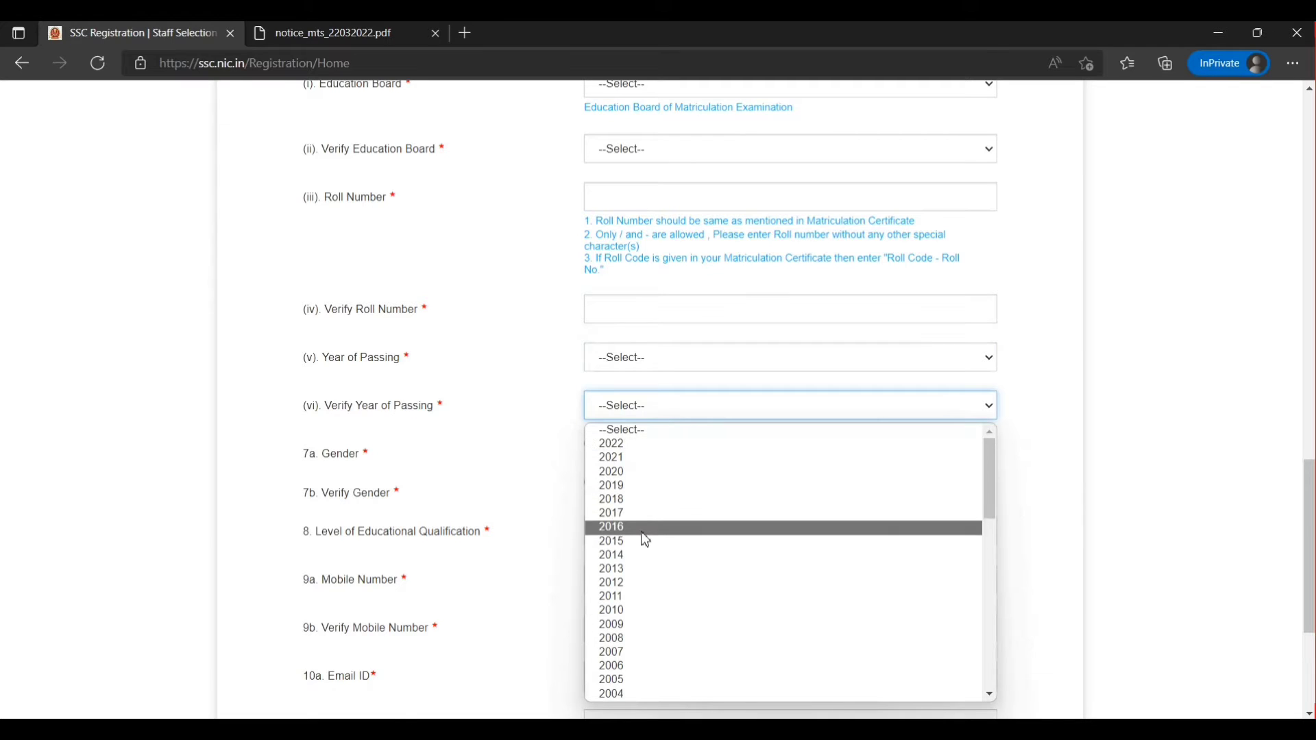
click(544, 407)
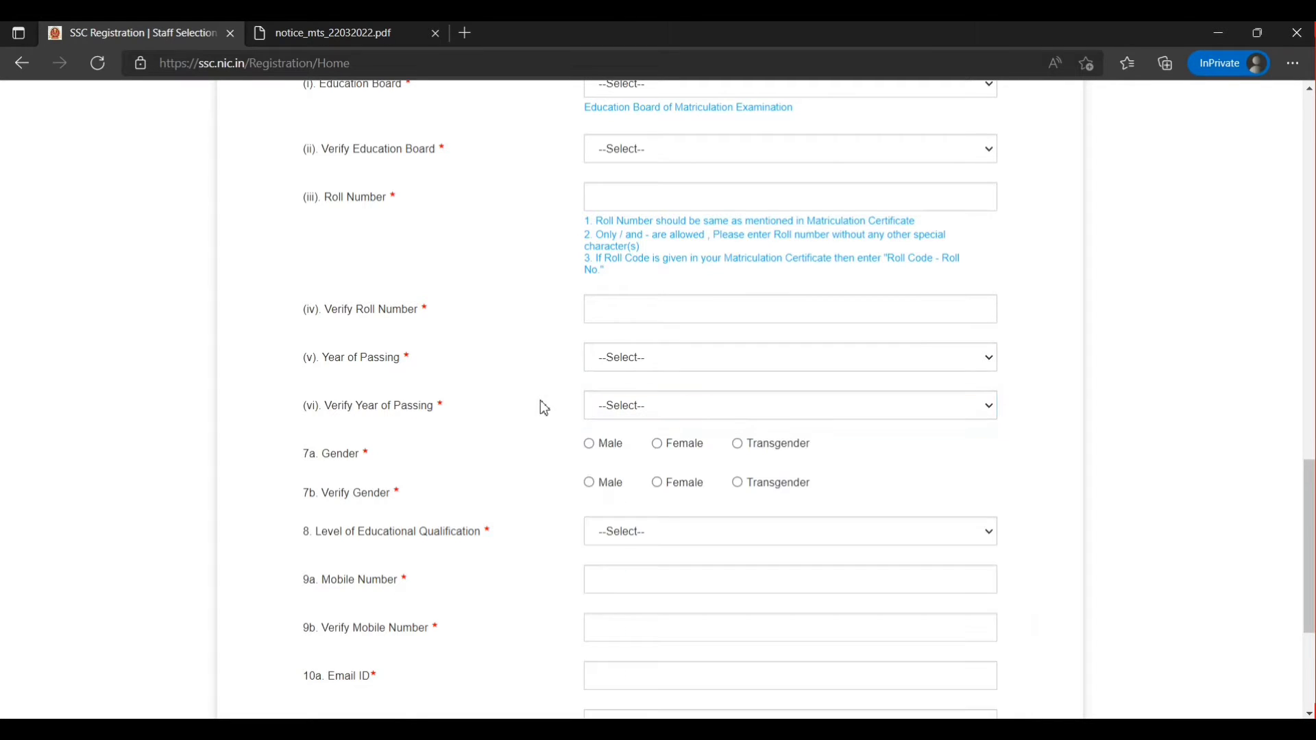
- Review the gender fields and look through the Level of Educational Qualification options without choosing one
scroll(544, 408, down, 1)
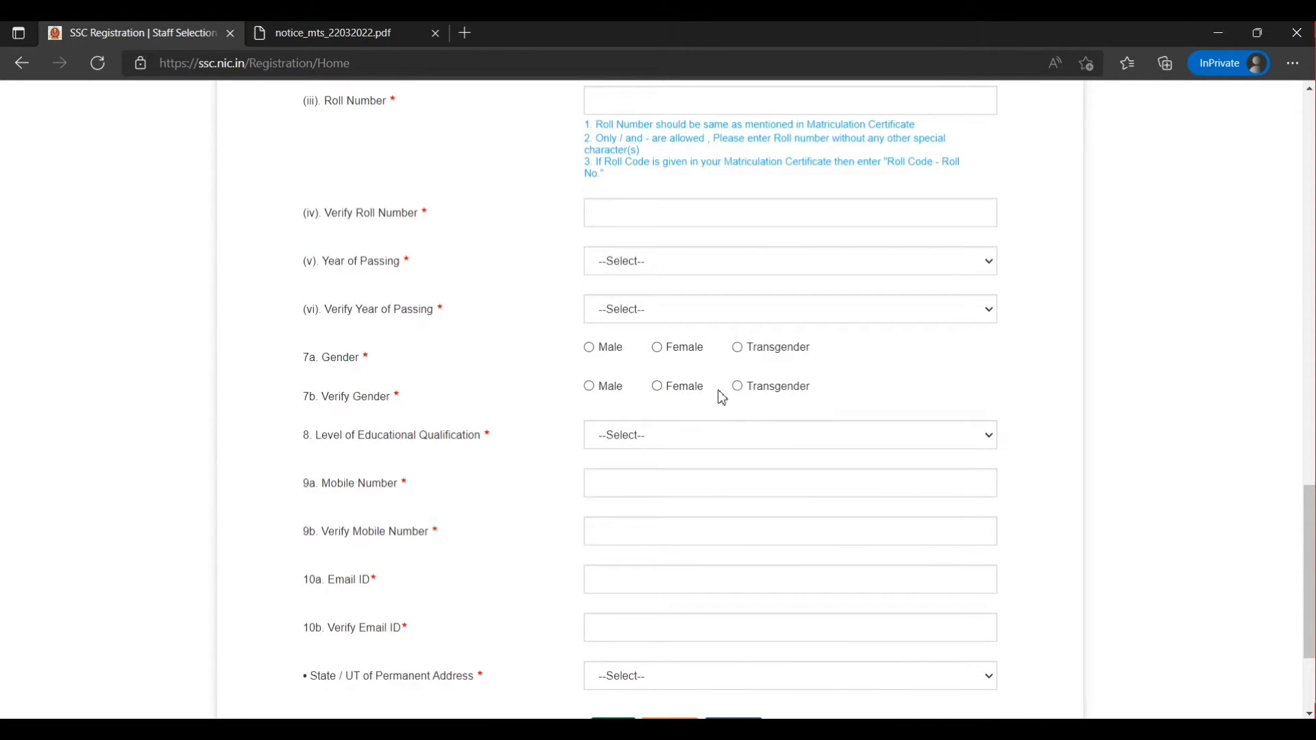
scroll(604, 419, down, 1)
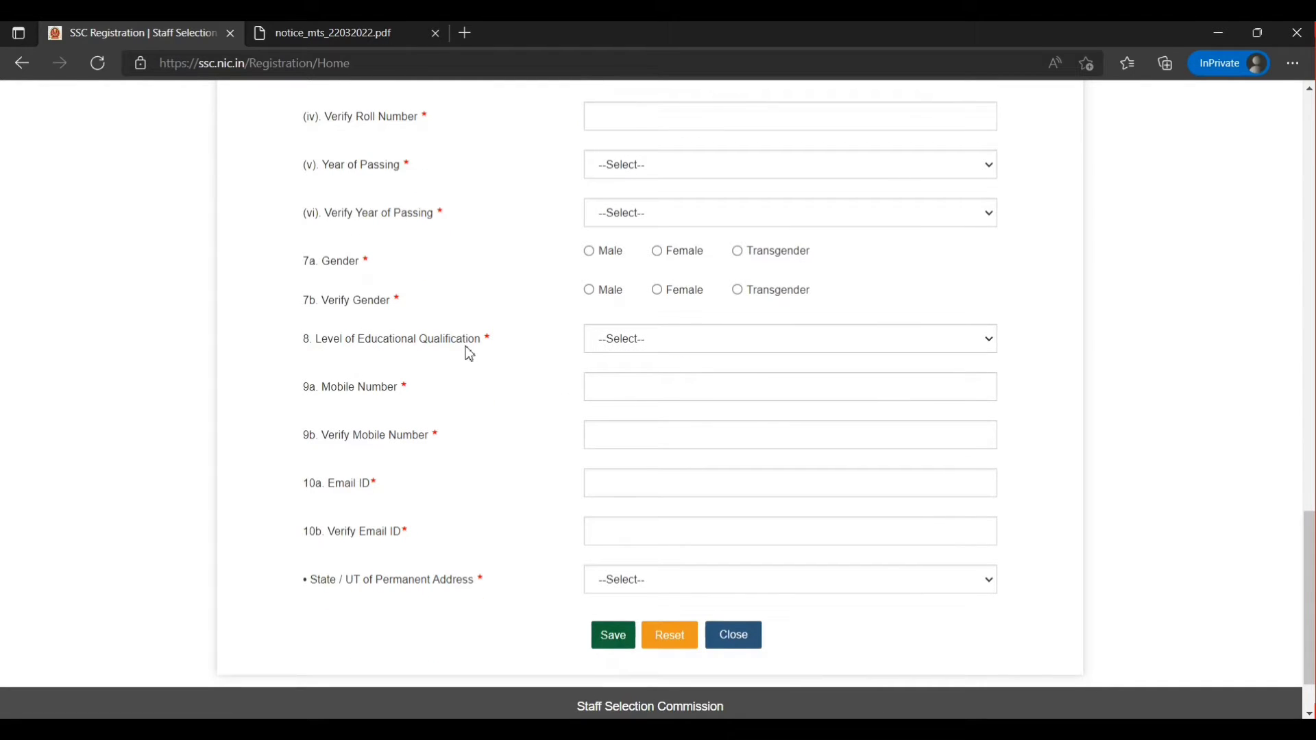
click(624, 344)
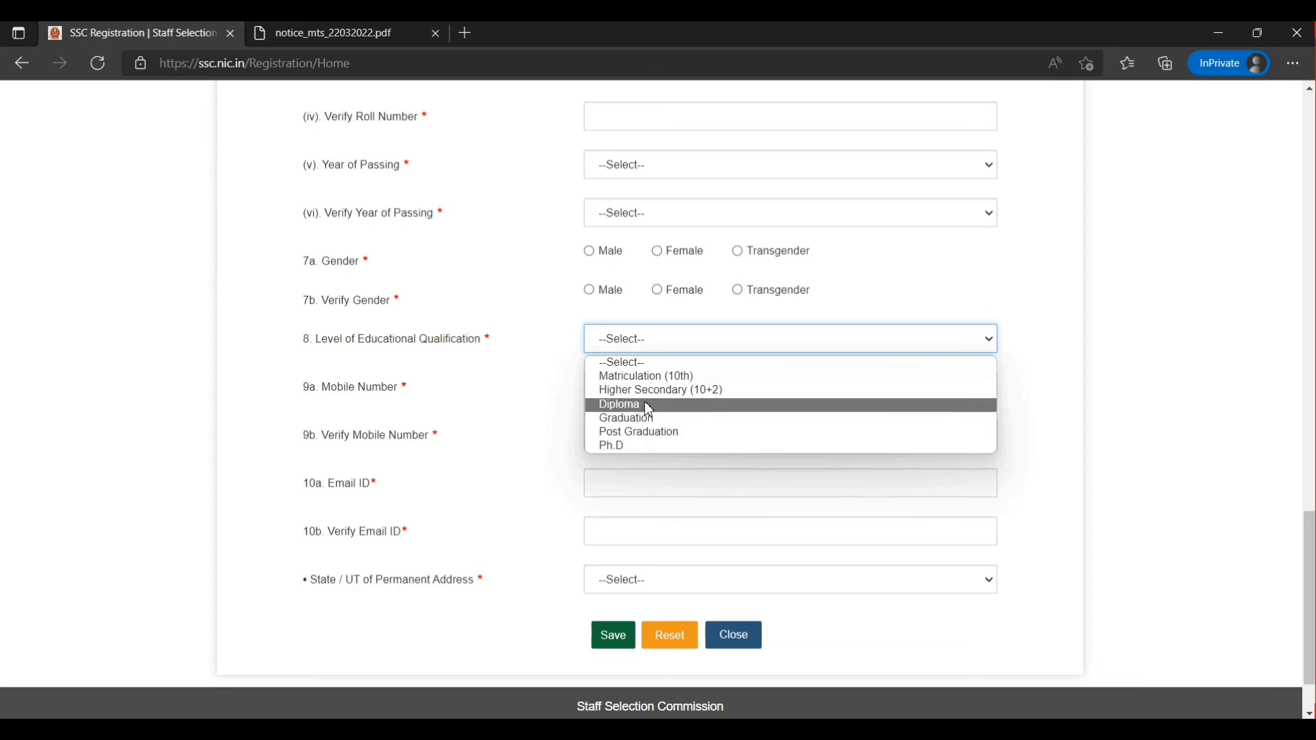
click(569, 393)
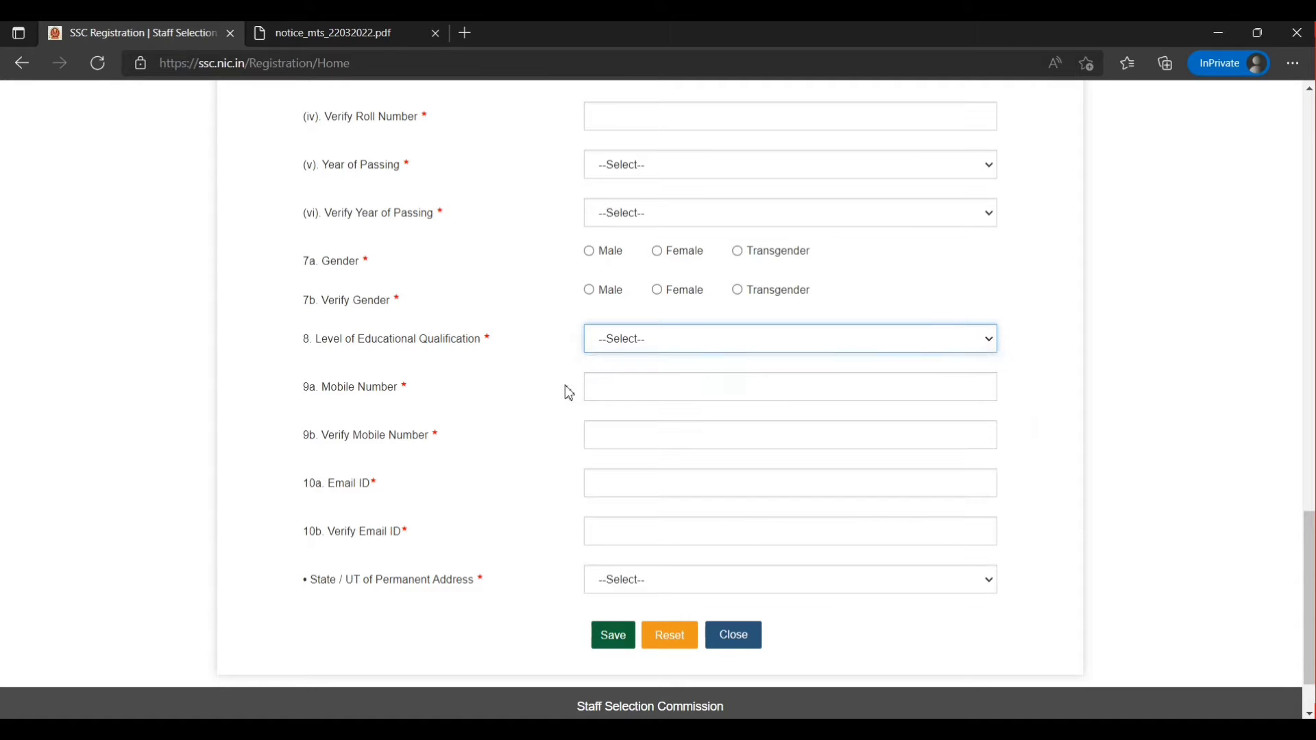
- Examine the mobile number and email ID fields and look through the State / UT of Permanent Address options without choosing one
click(651, 390)
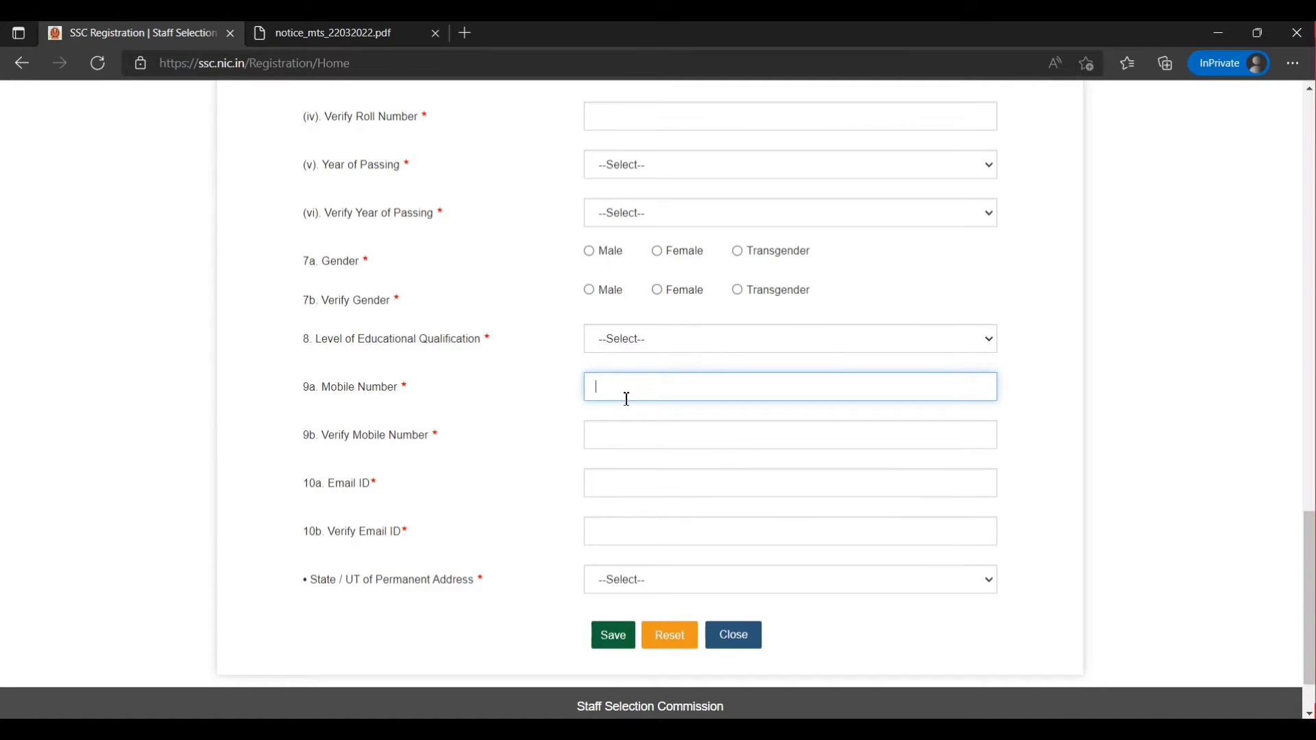
click(608, 444)
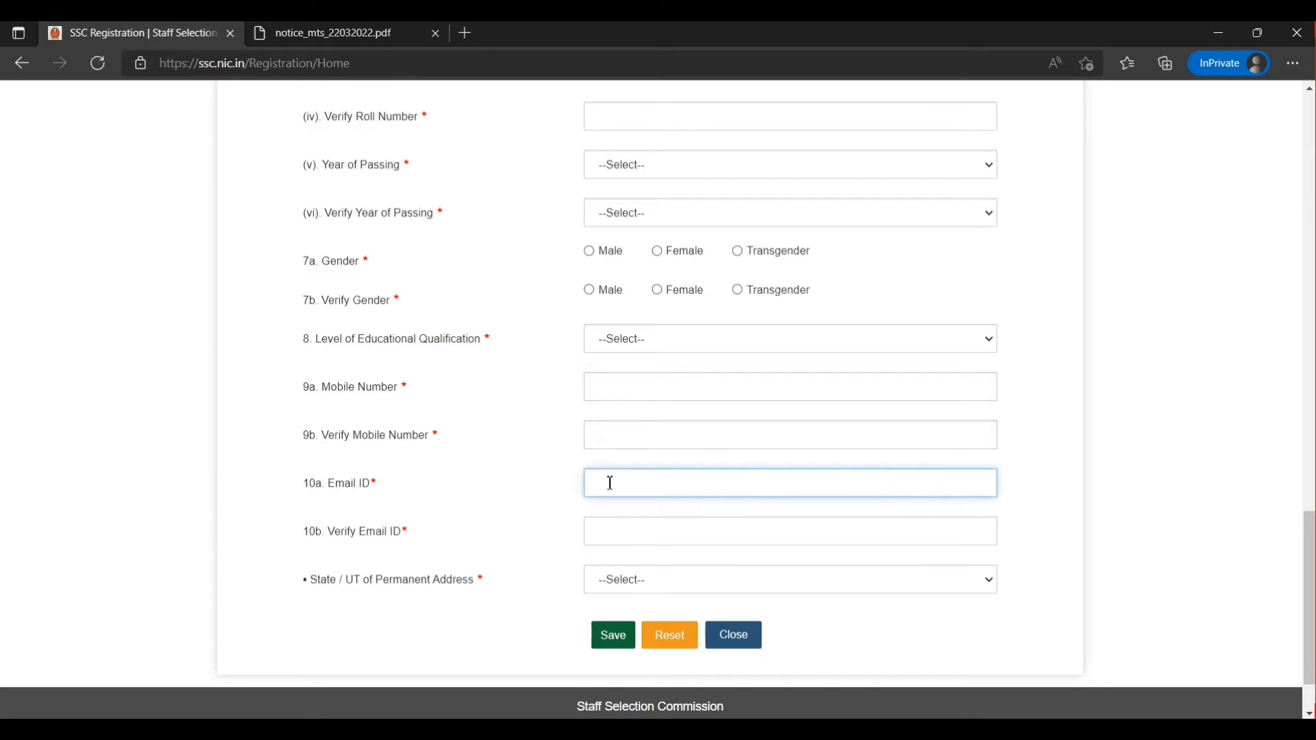
click(608, 533)
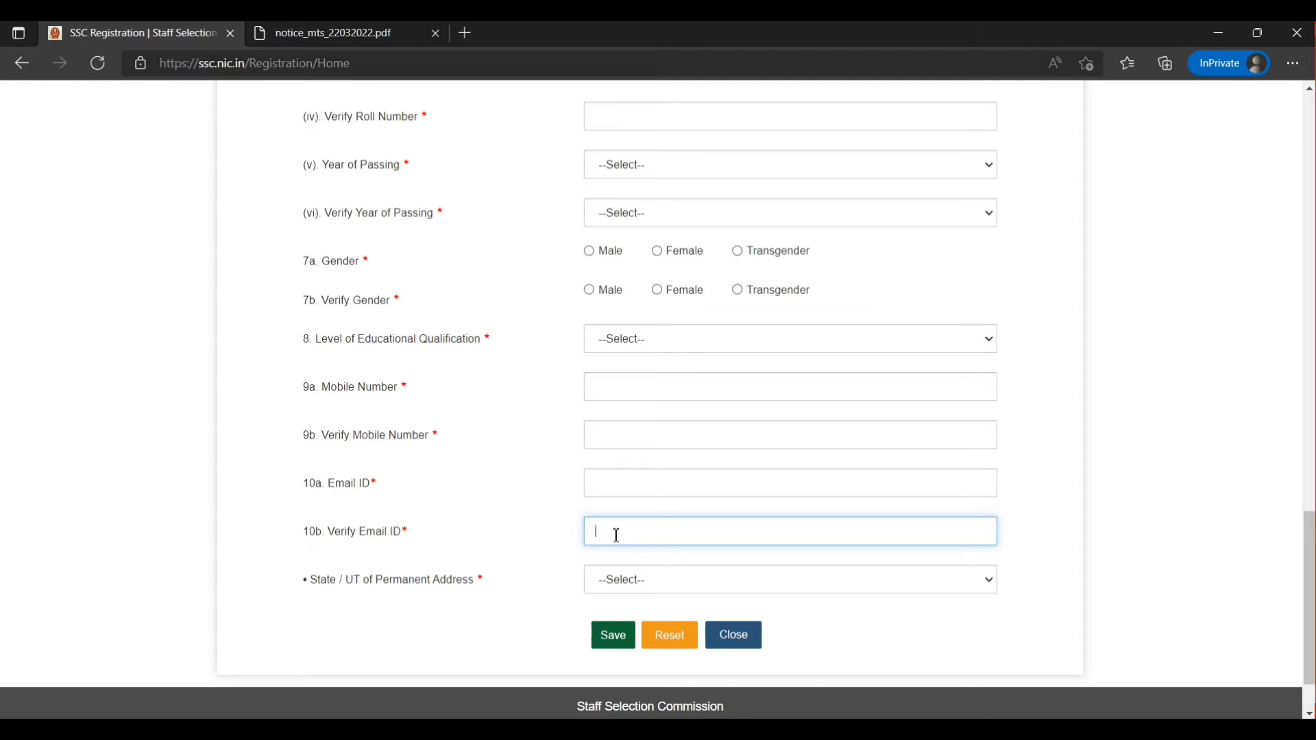
click(634, 586)
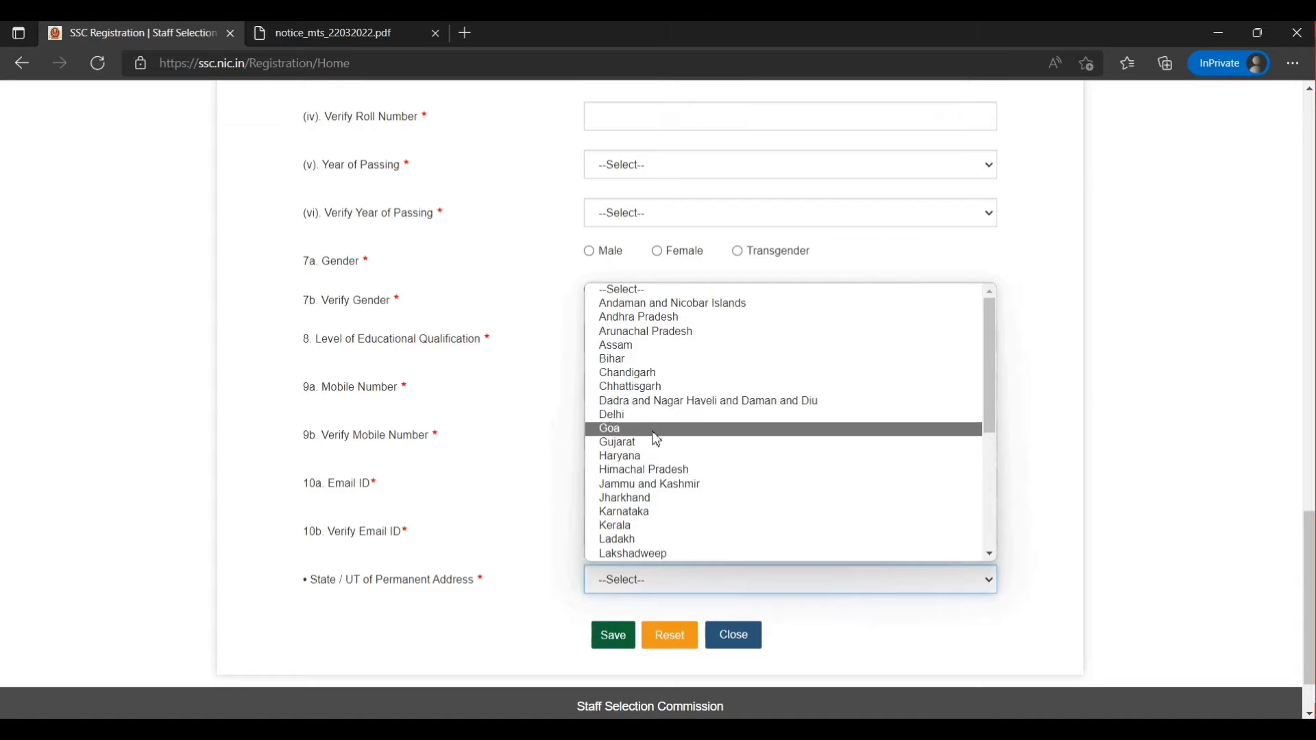
click(538, 635)
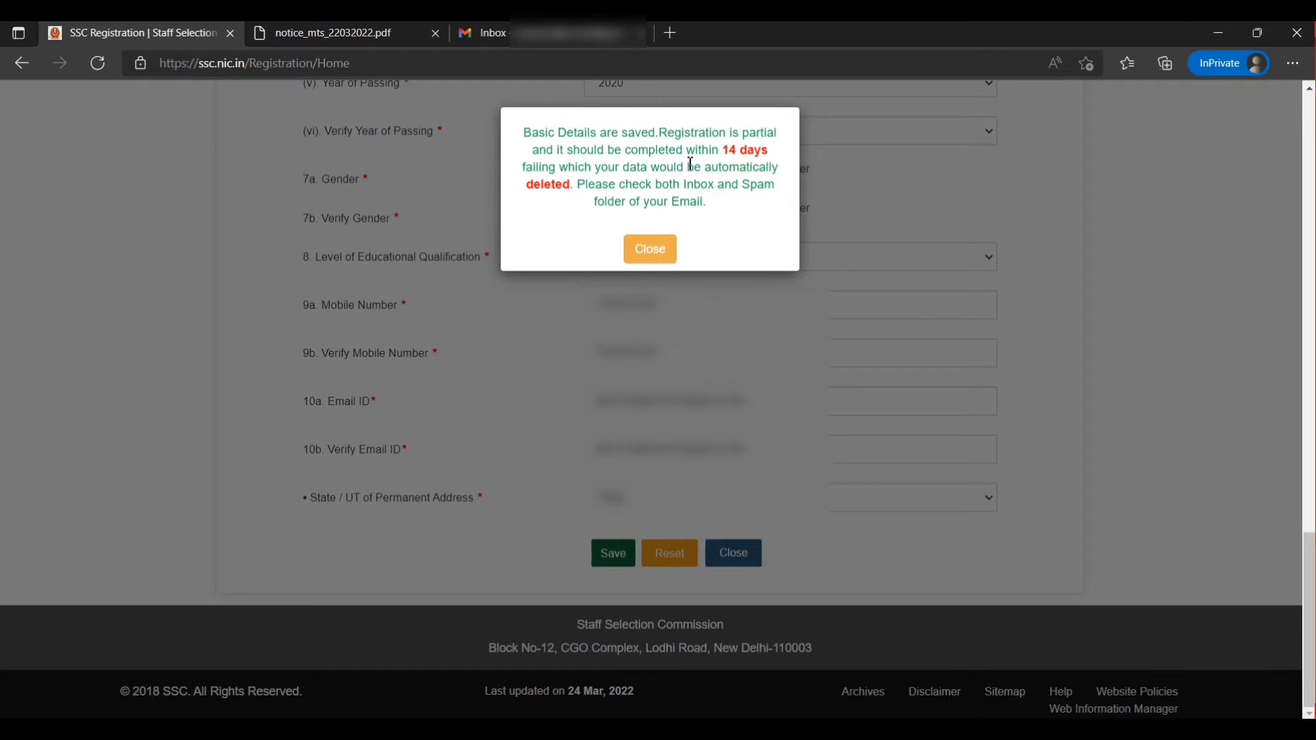
- Dismiss the saved-details message, and acknowledge the partial registration notice after highlighting the registration number
click(653, 252)
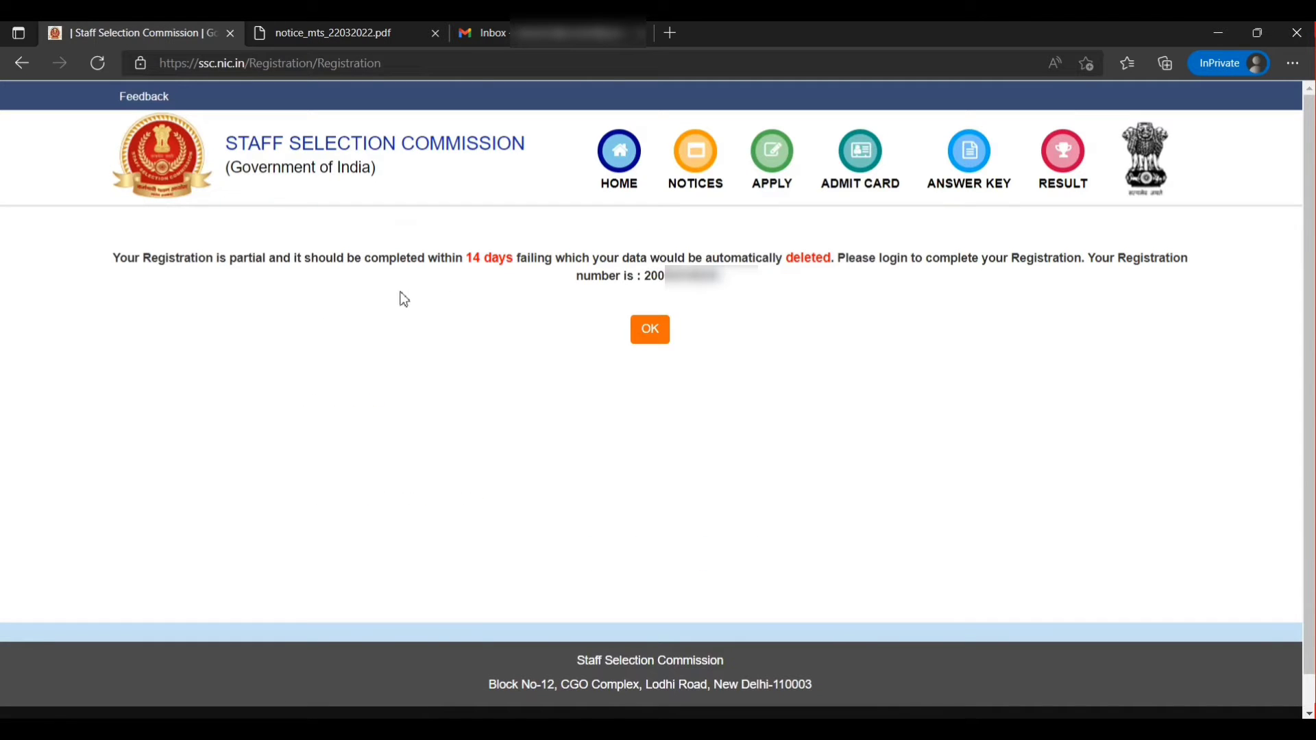
double_click(652, 278)
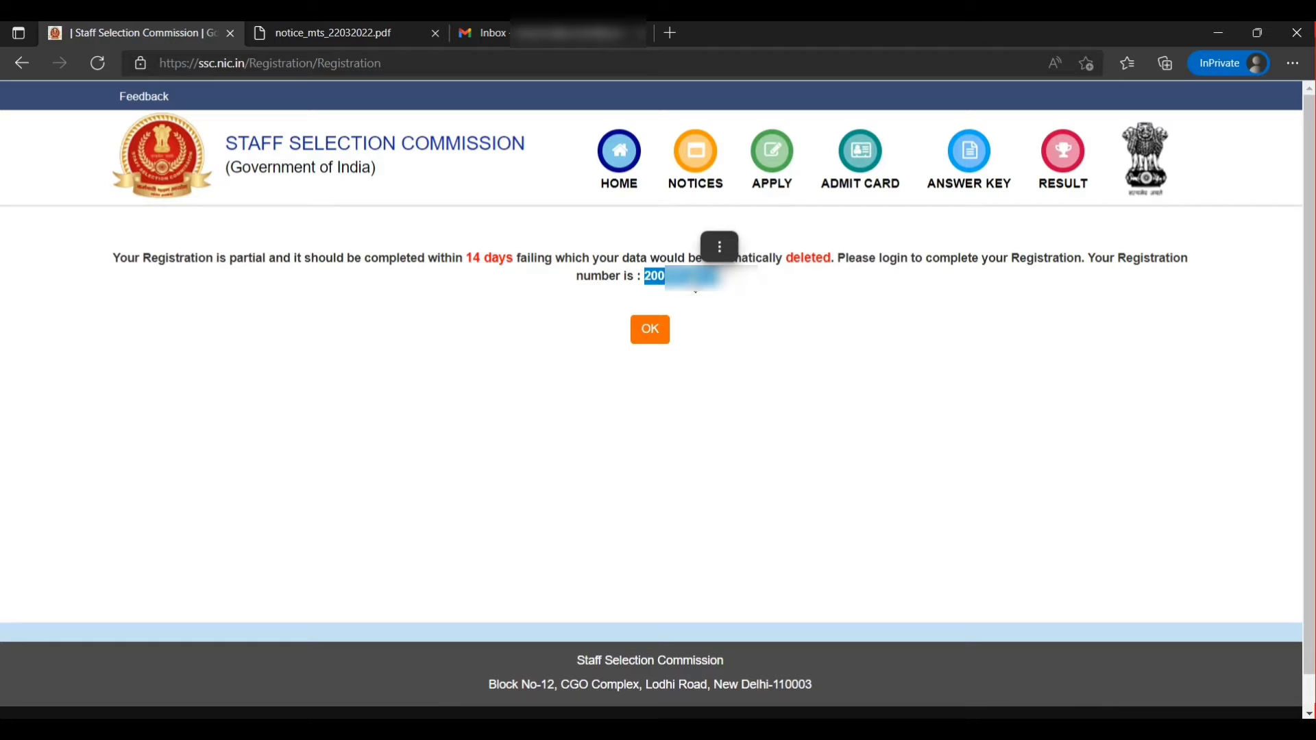
click(701, 298)
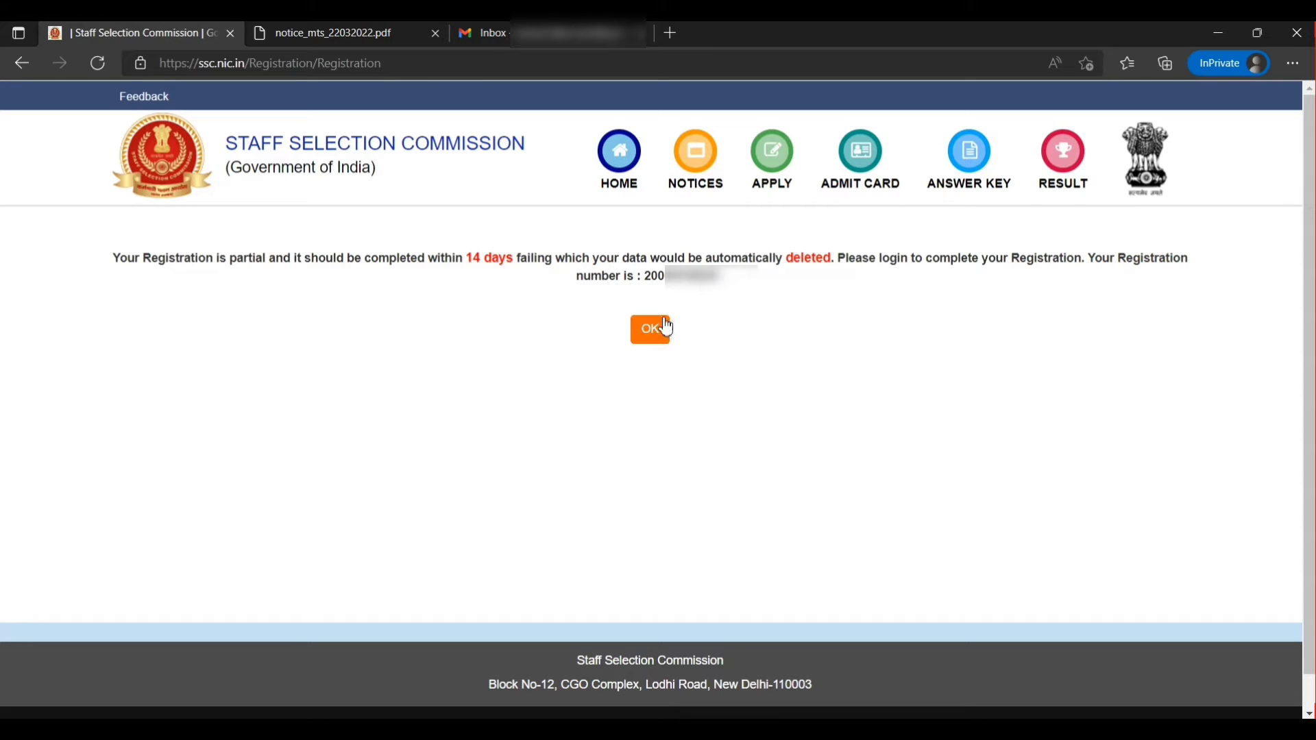
double_click(648, 278)
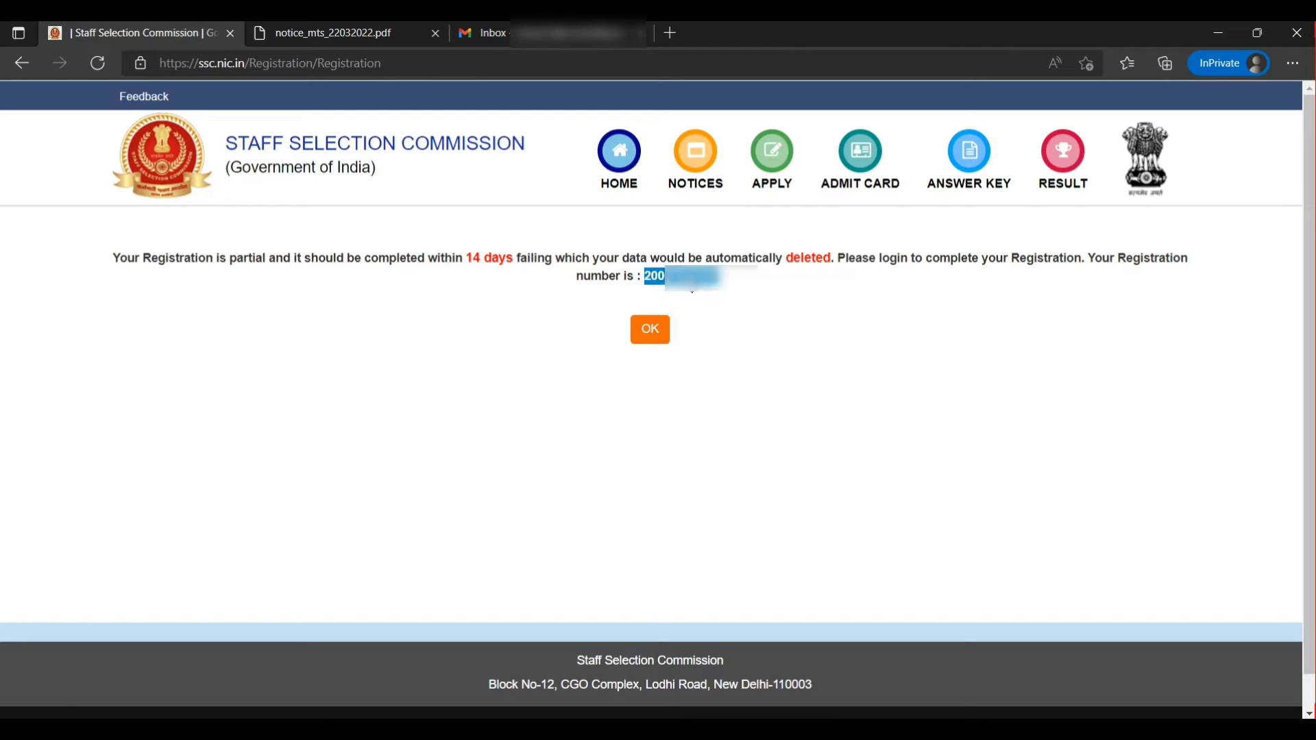
click(664, 330)
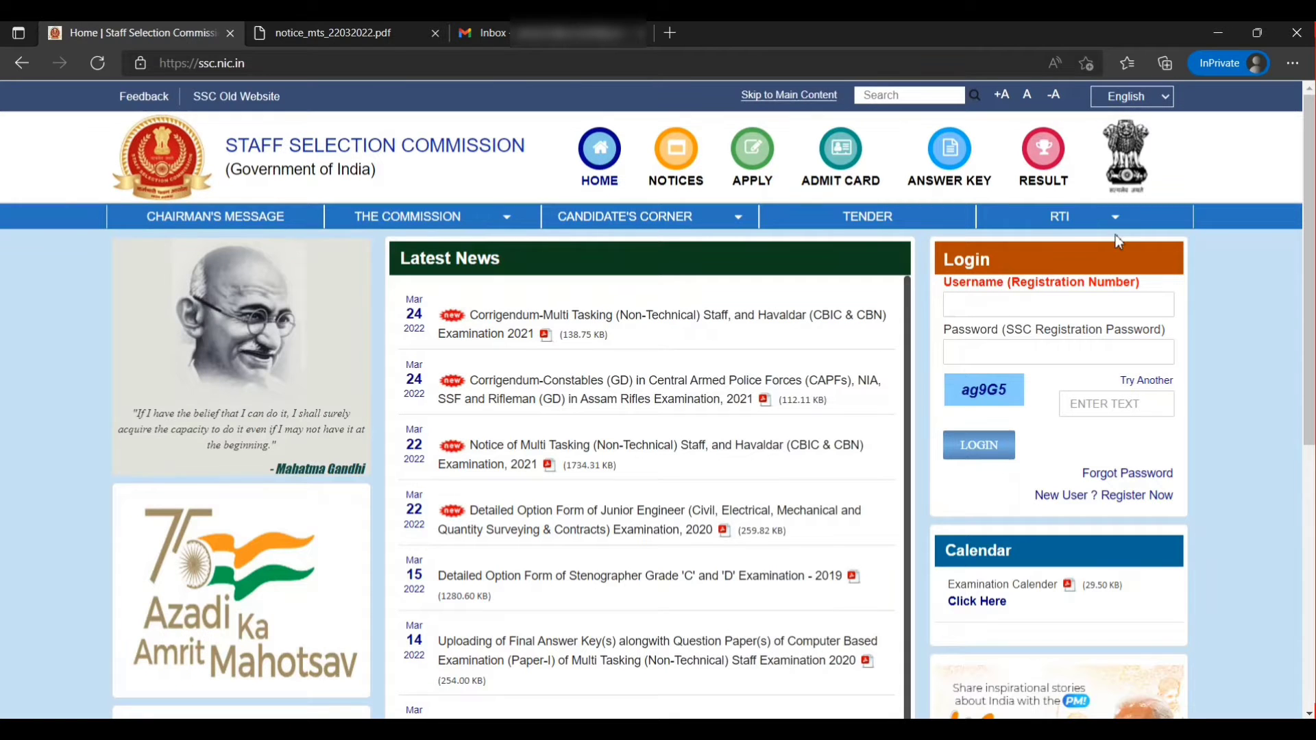
- Log in to the SSC site with the registration number, the registration password and the captcha text
click(1005, 304)
click(1003, 354)
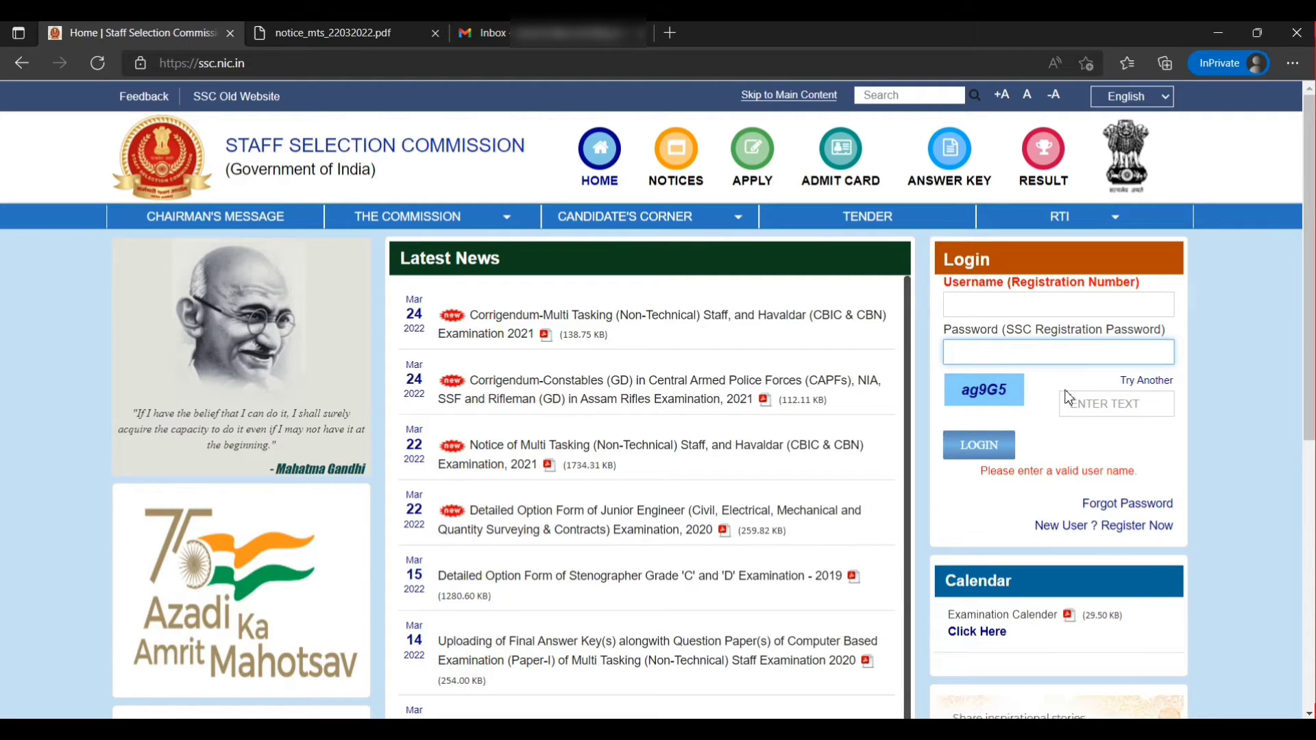
click(1085, 403)
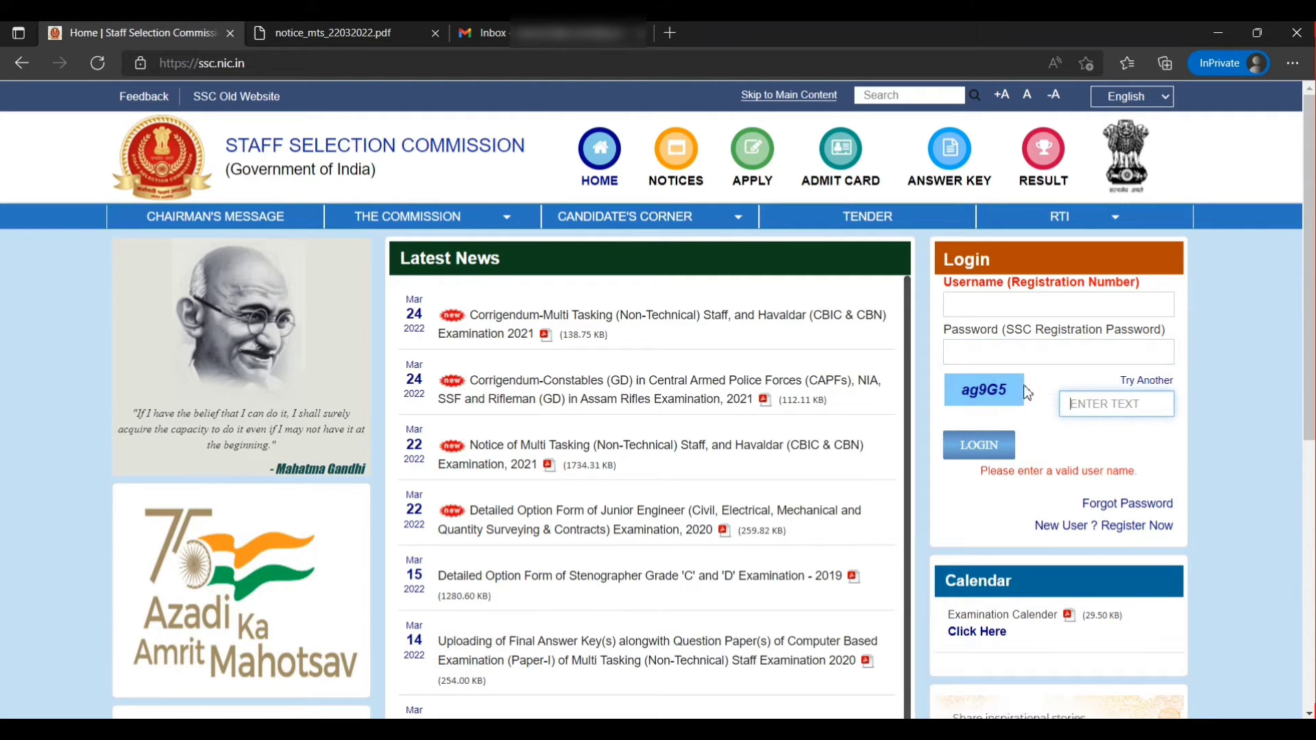
click(977, 446)
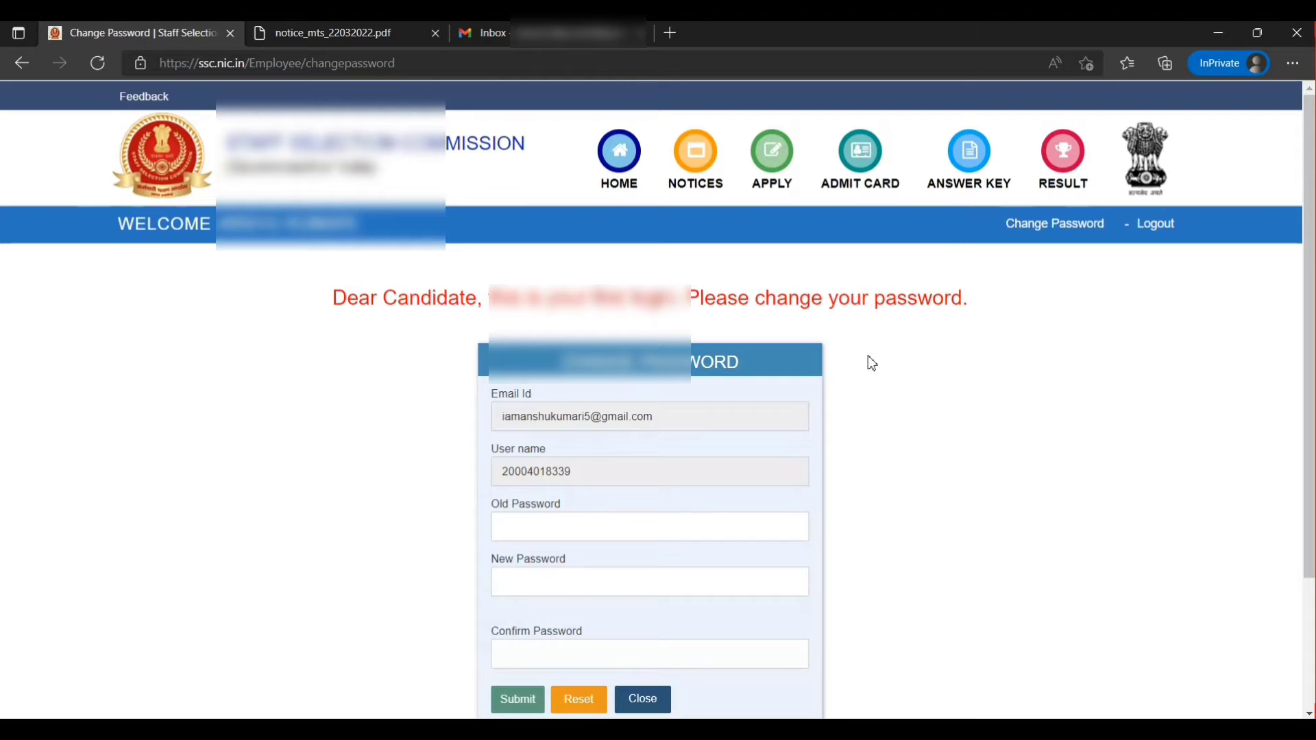
- Fill in the old password, new password and password confirmation, and submit the first-login password change
scroll(868, 361, down, 2)
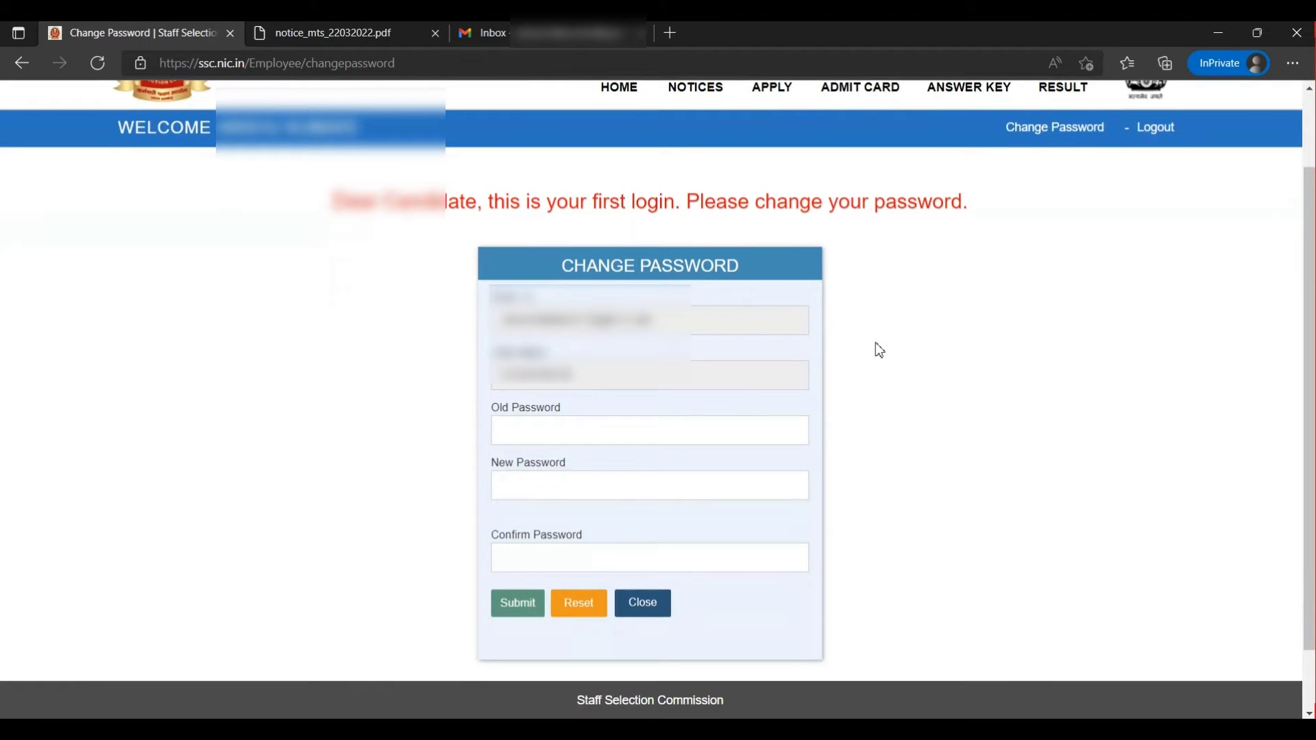
click(618, 430)
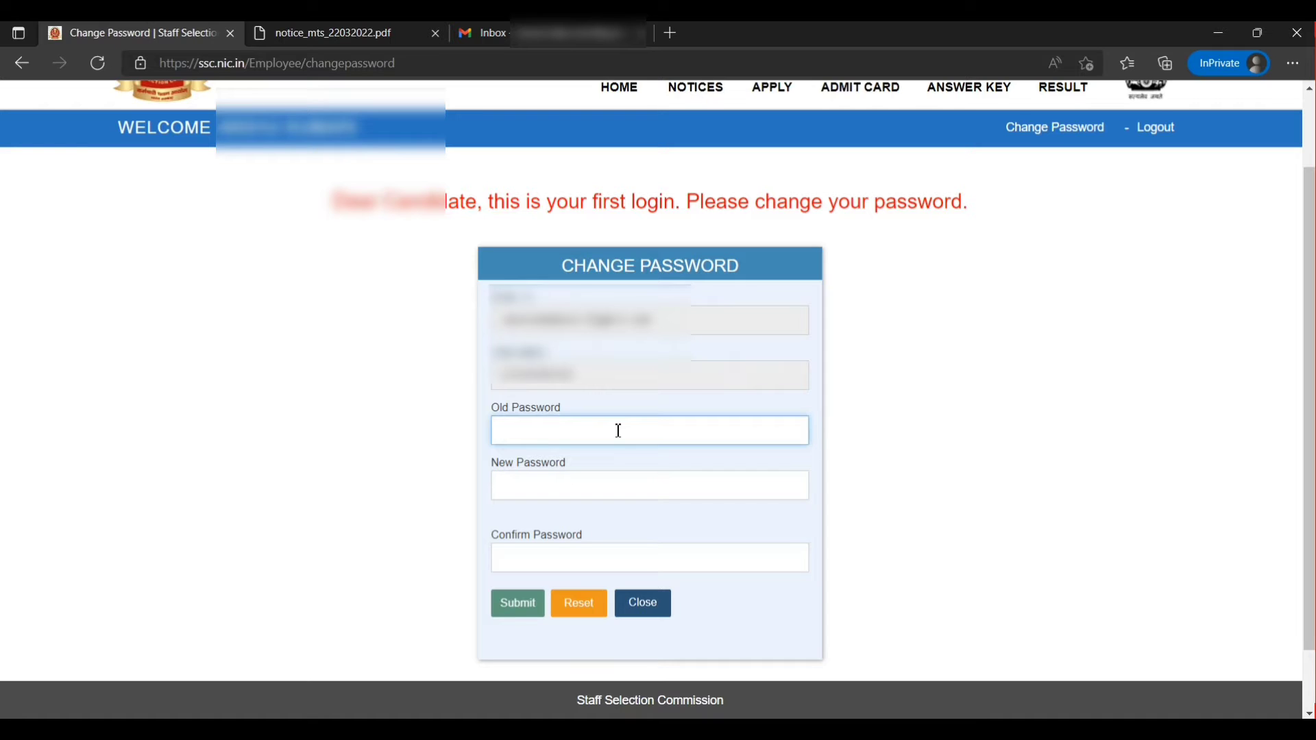
click(609, 483)
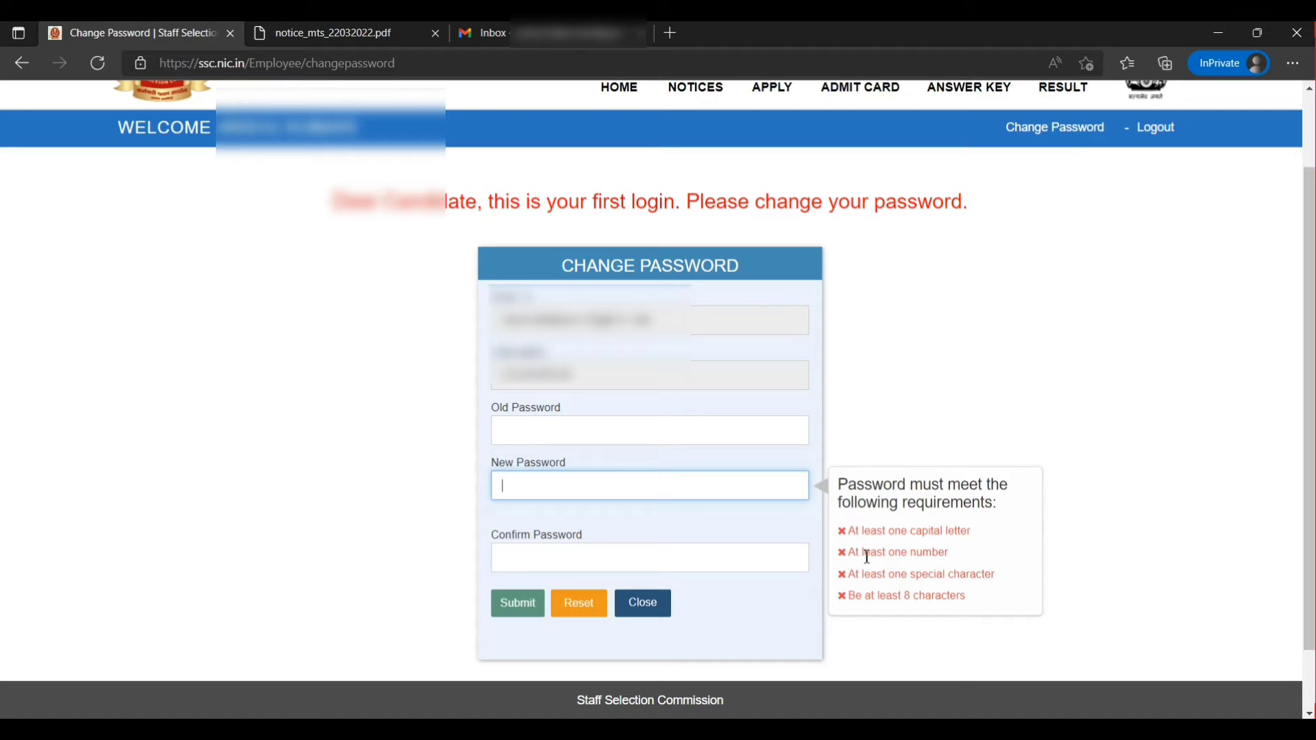
click(593, 561)
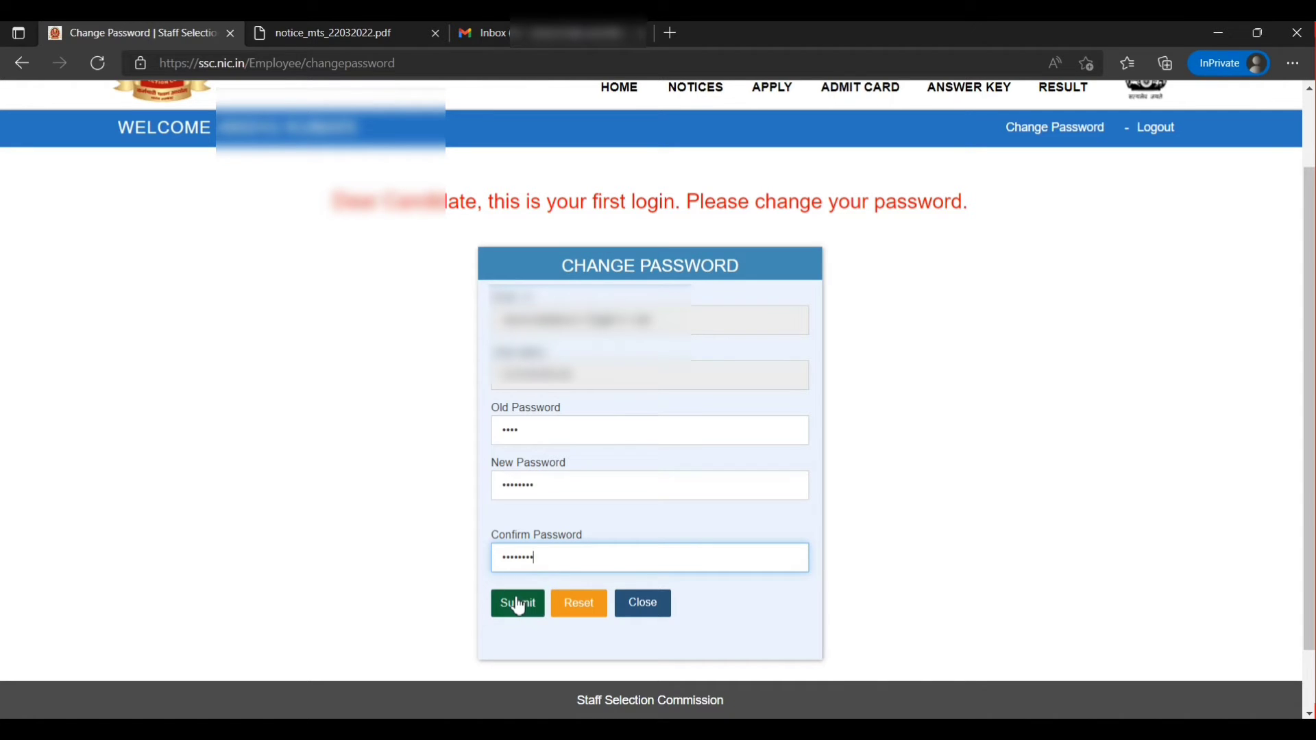
click(519, 606)
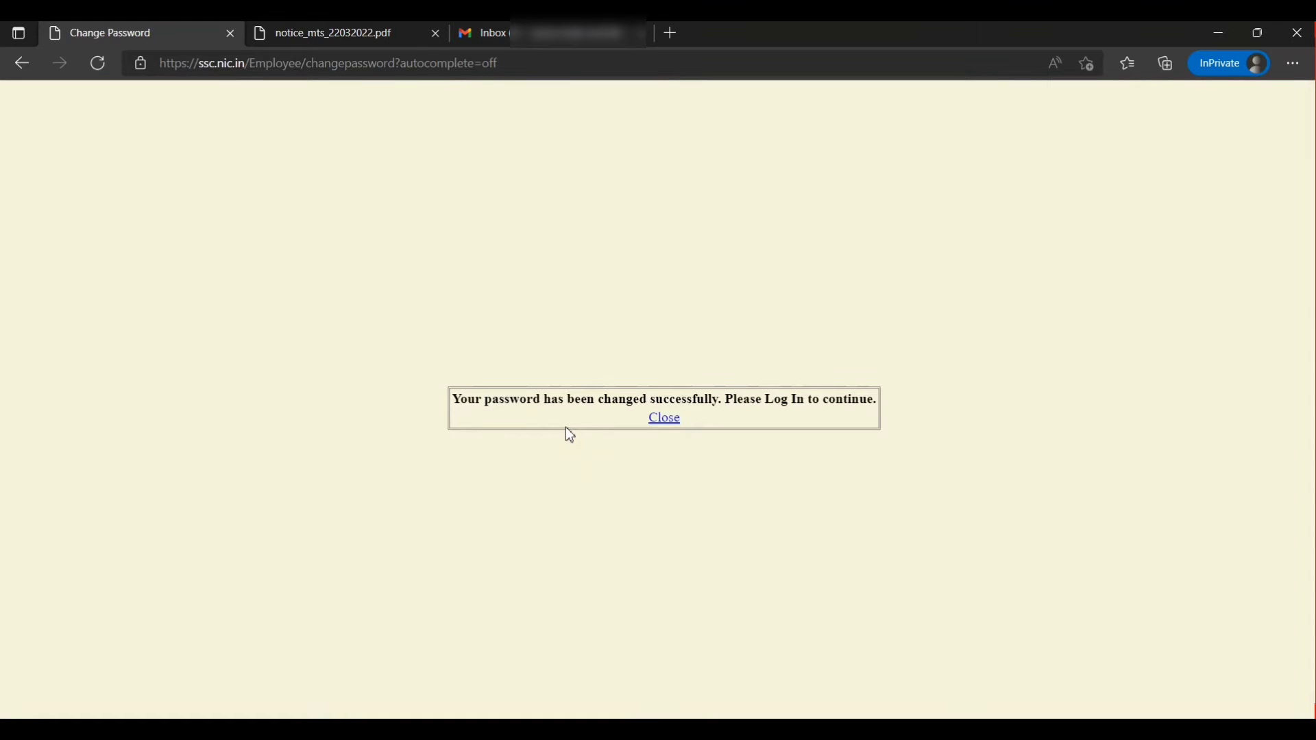
- Close the password change confirmation and log in again with the registration number, new password and captcha text
click(664, 420)
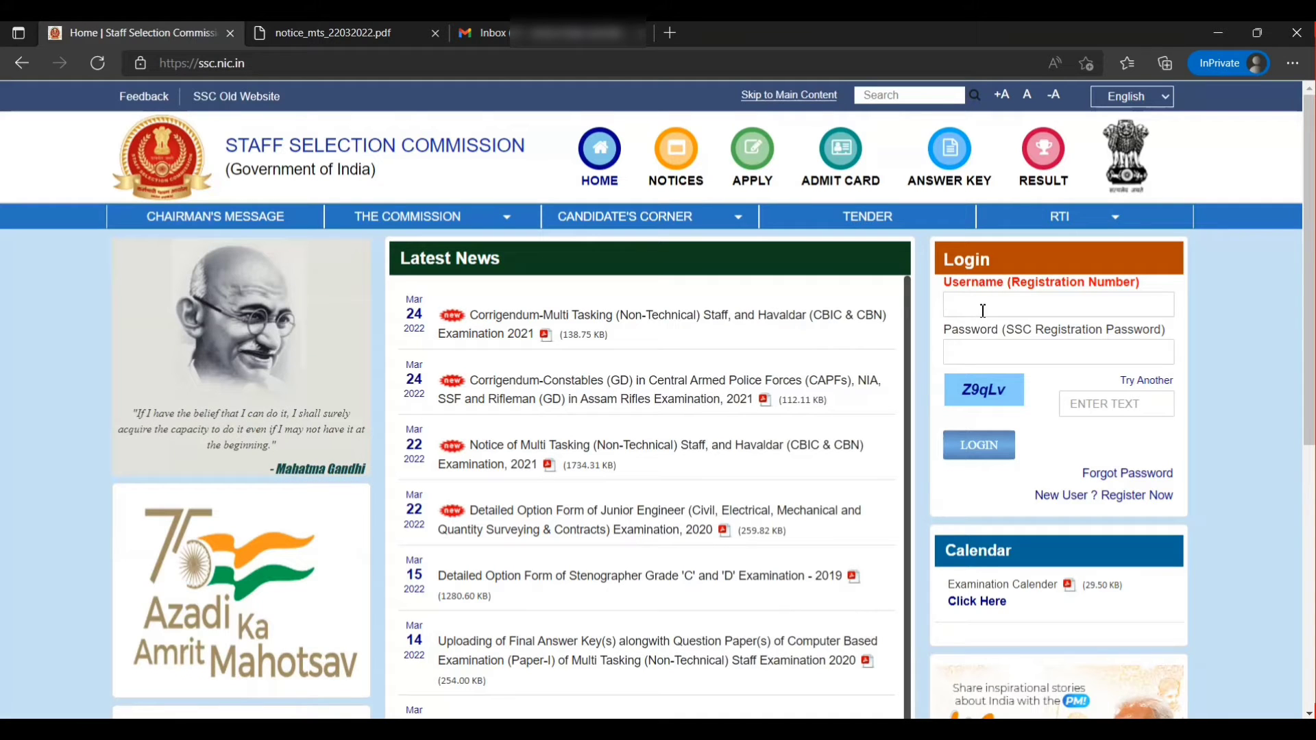
click(998, 308)
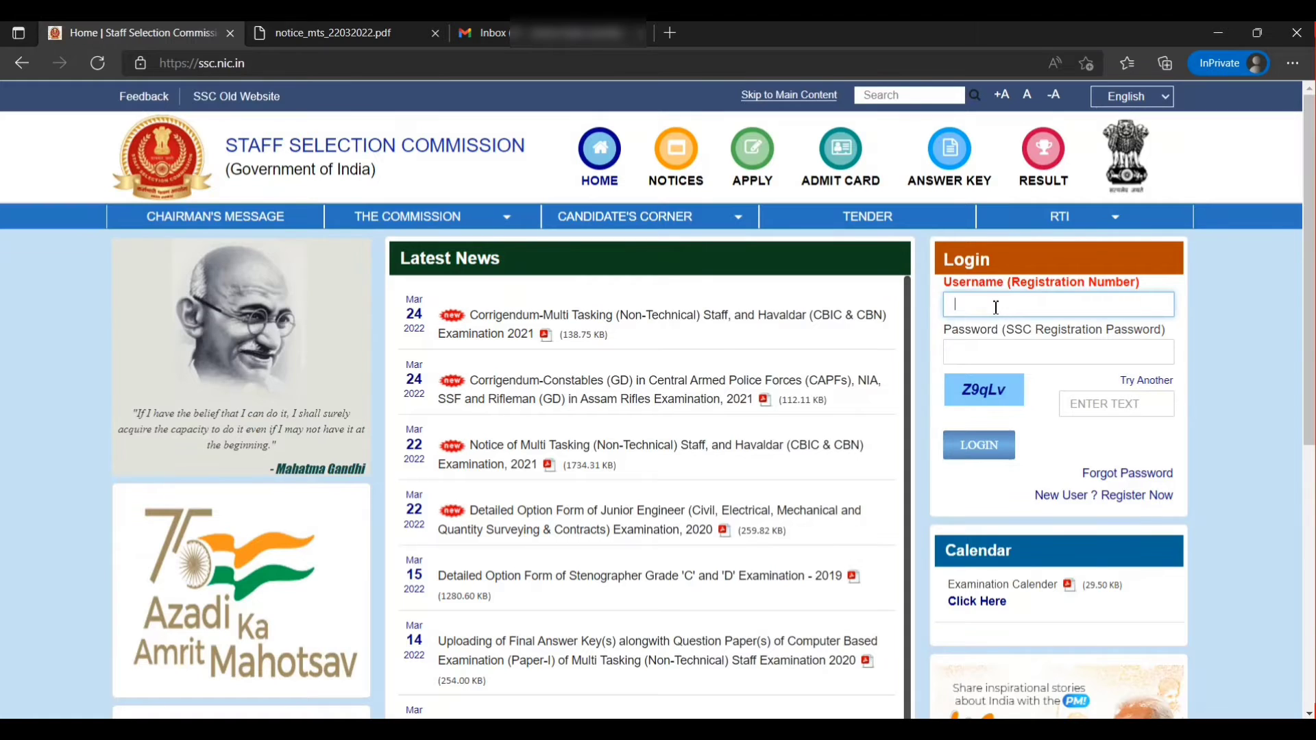
click(1018, 353)
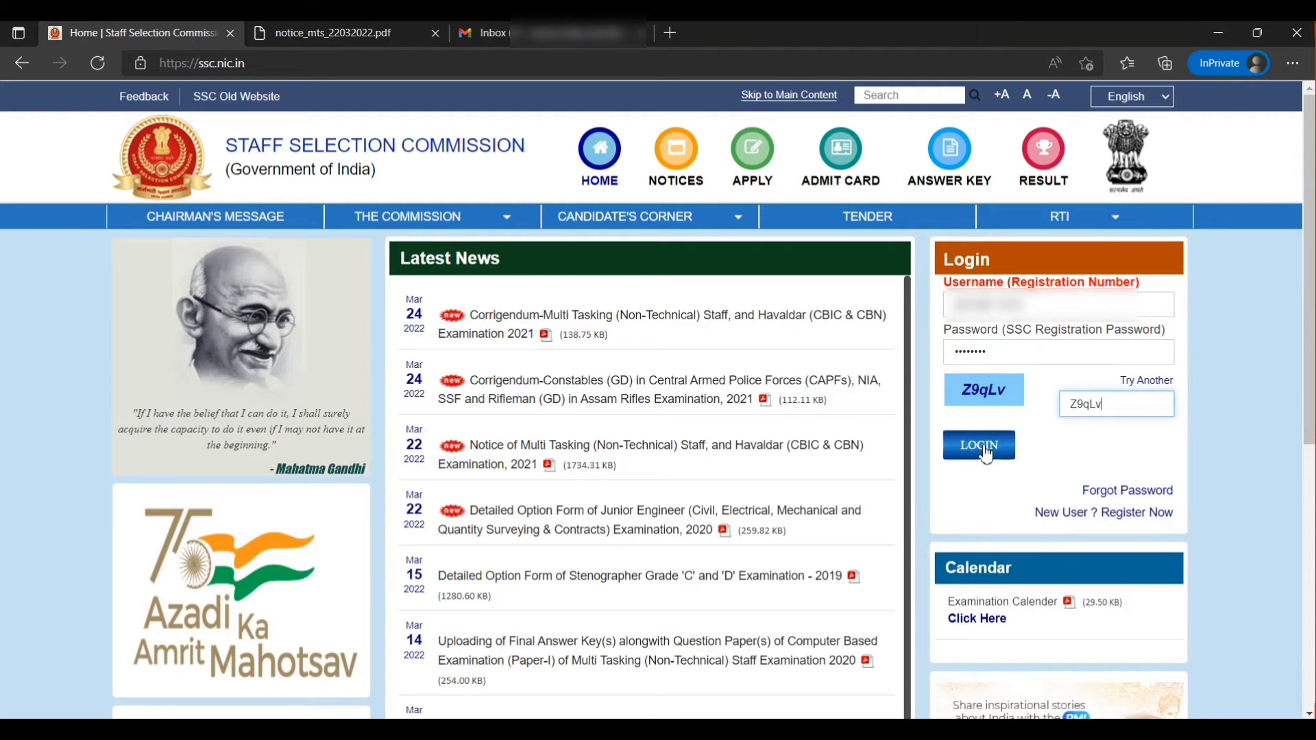
click(979, 446)
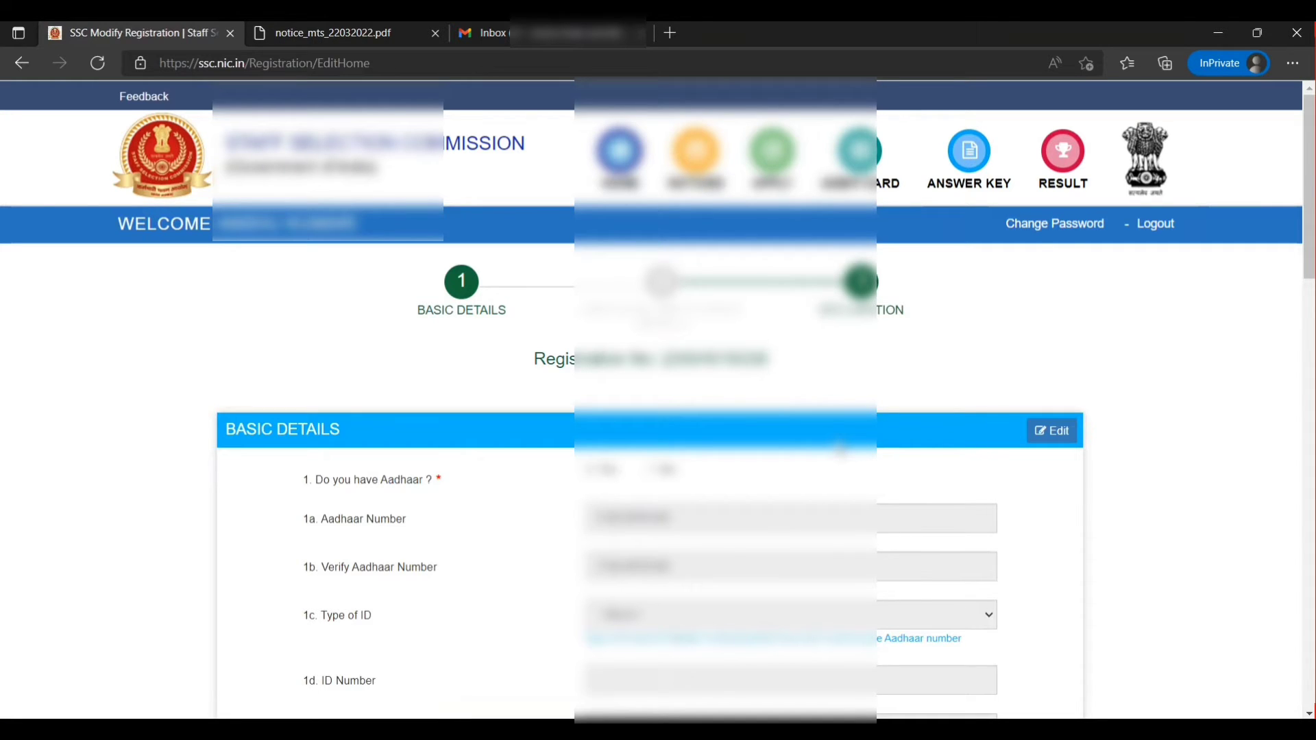
- Review the saved Basic Details of the registration, from the Aadhaar fields to the email ID fields
scroll(842, 449, down, 4)
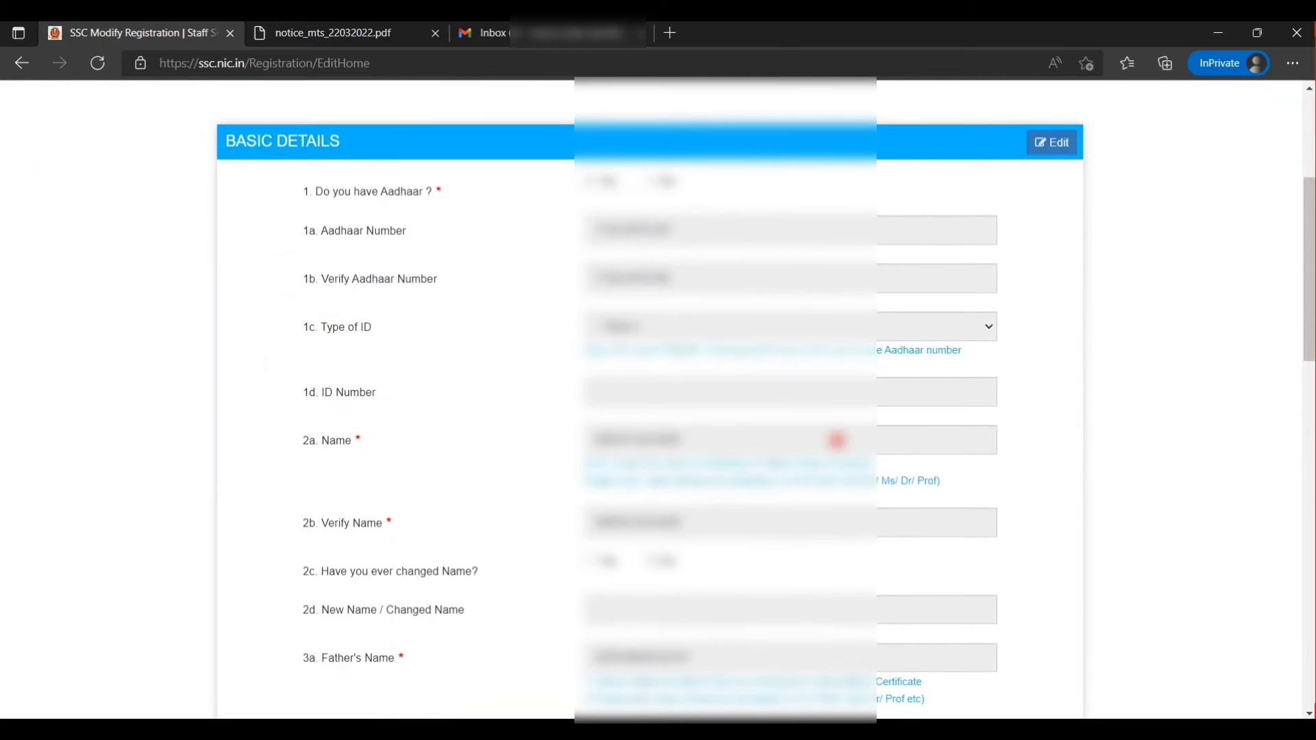
scroll(836, 440, down, 1)
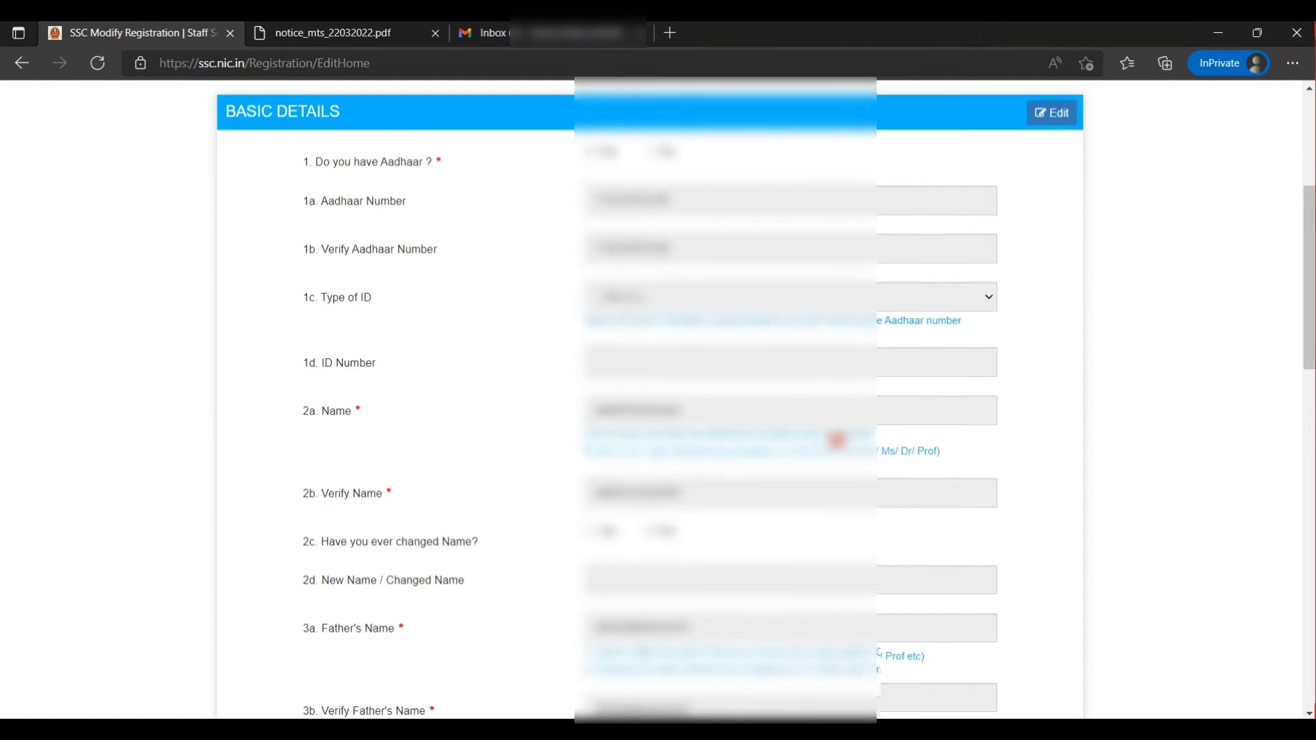
scroll(837, 440, down, 8)
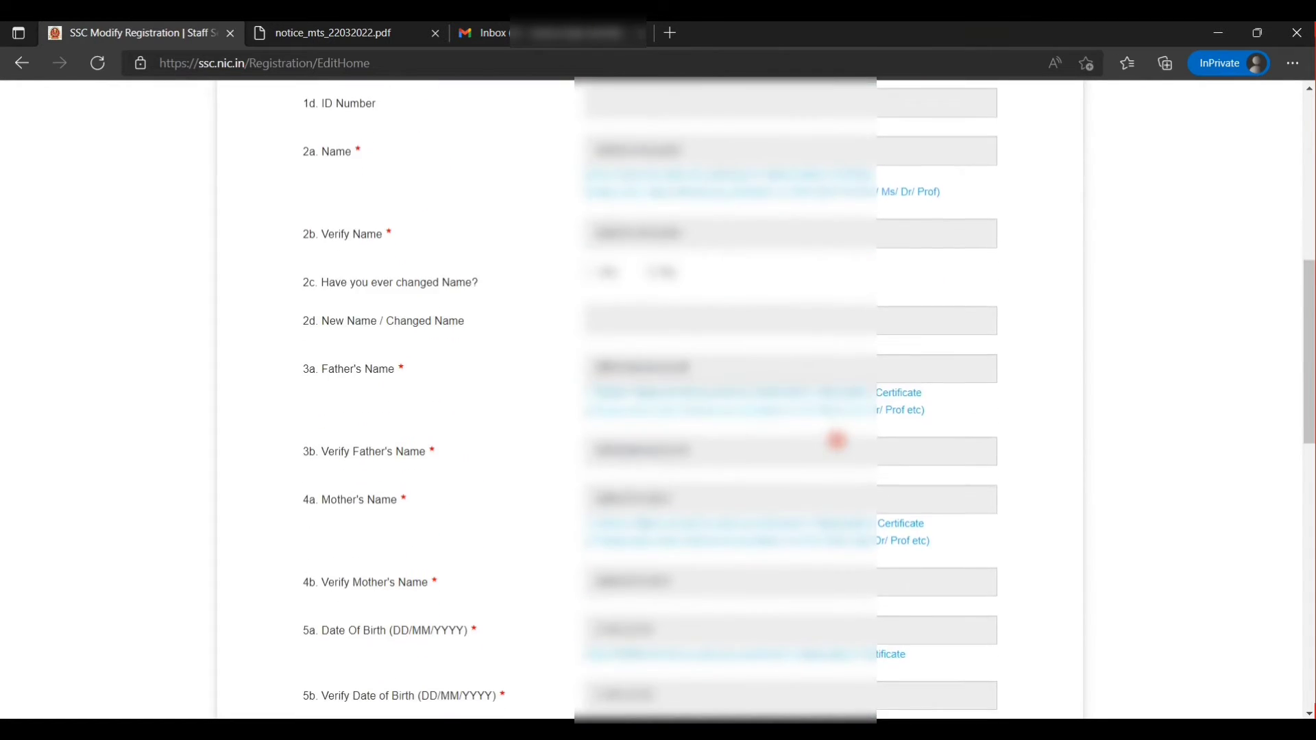
scroll(837, 440, down, 6)
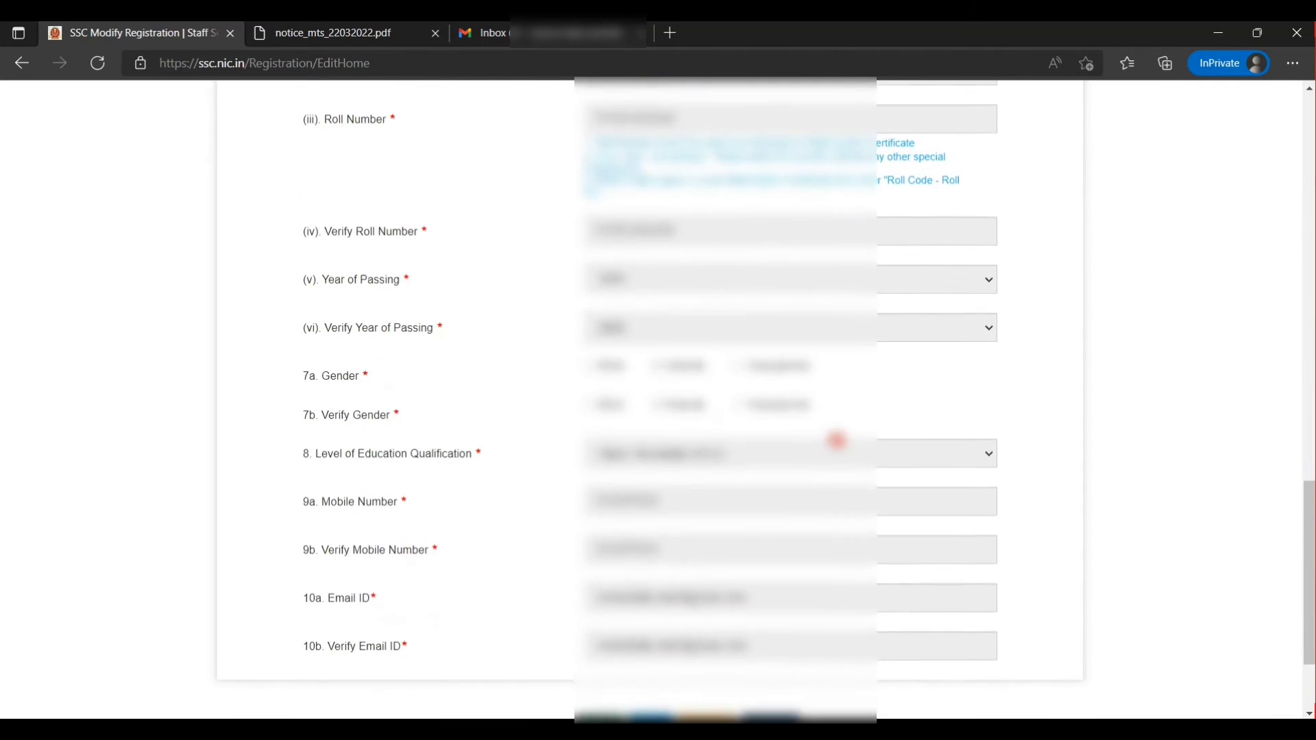
scroll(837, 440, up, 15)
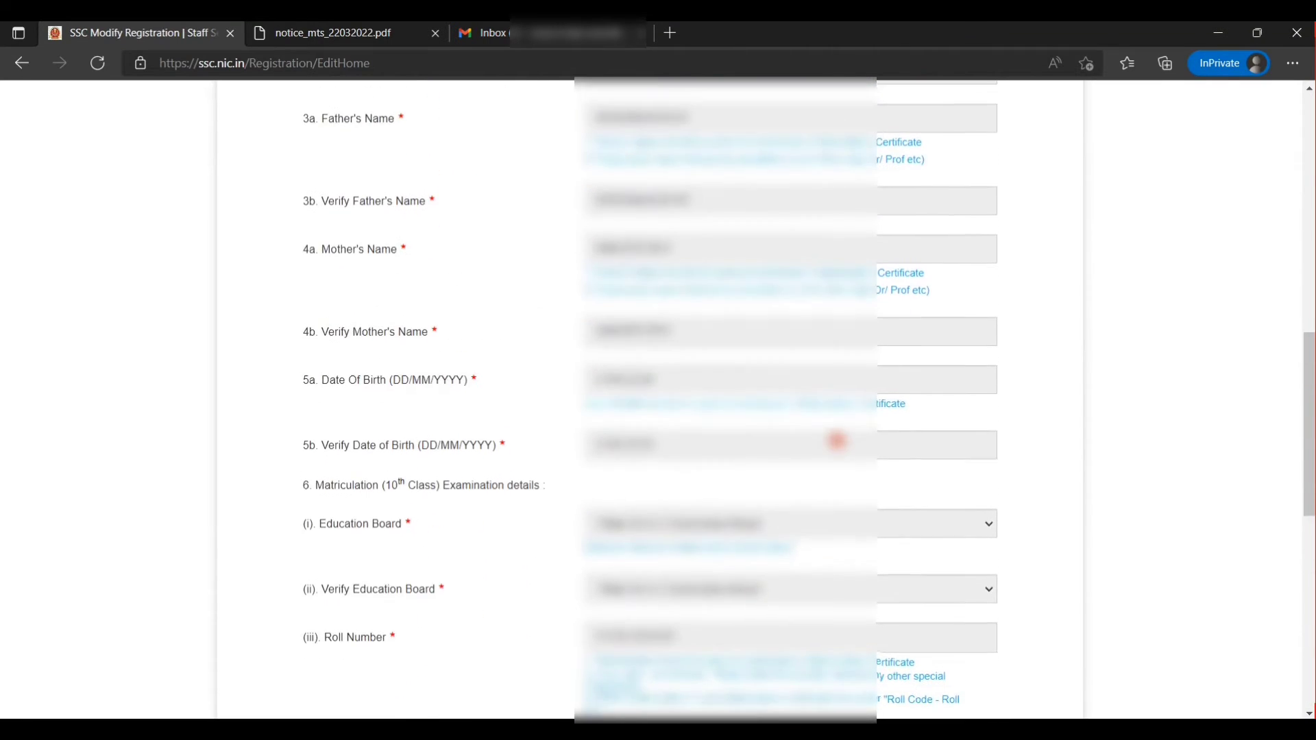
- Recheck the saved Basic Details and proceed to the Additional and Contact Details section
scroll(840, 447, up, 7)
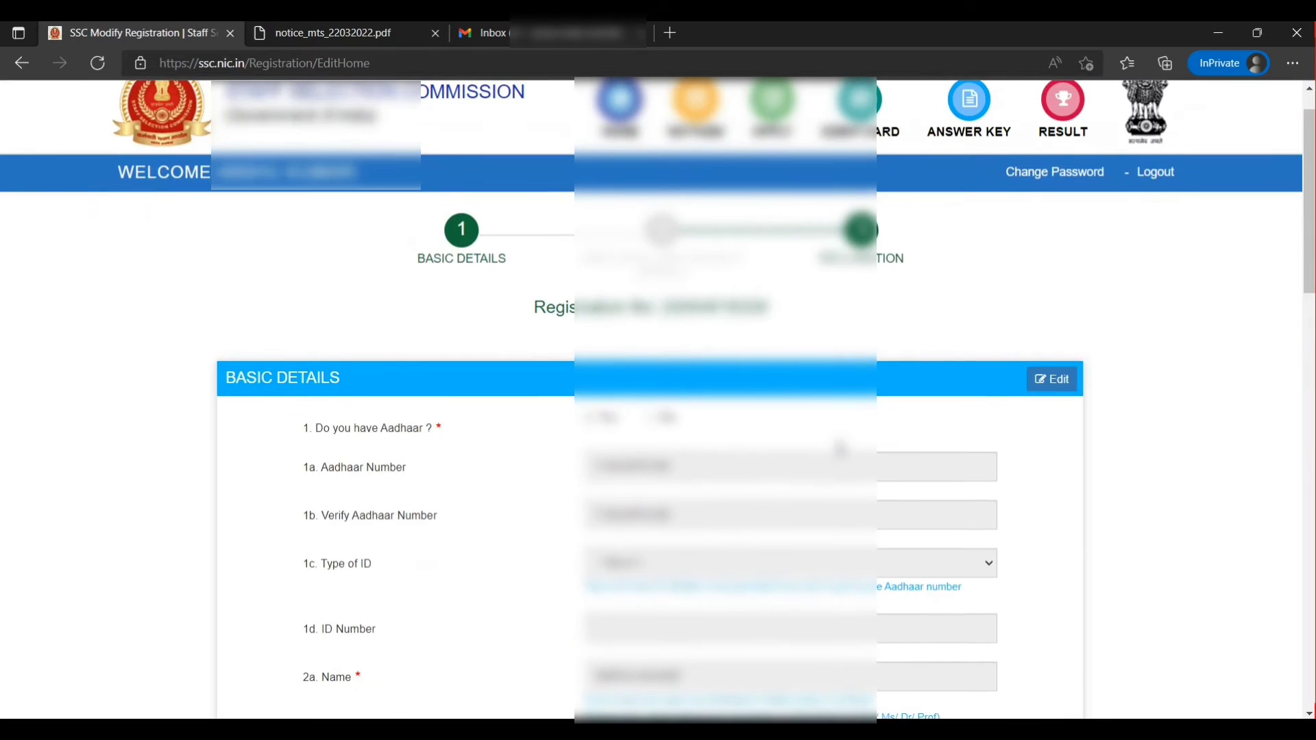
scroll(737, 453, down, 14)
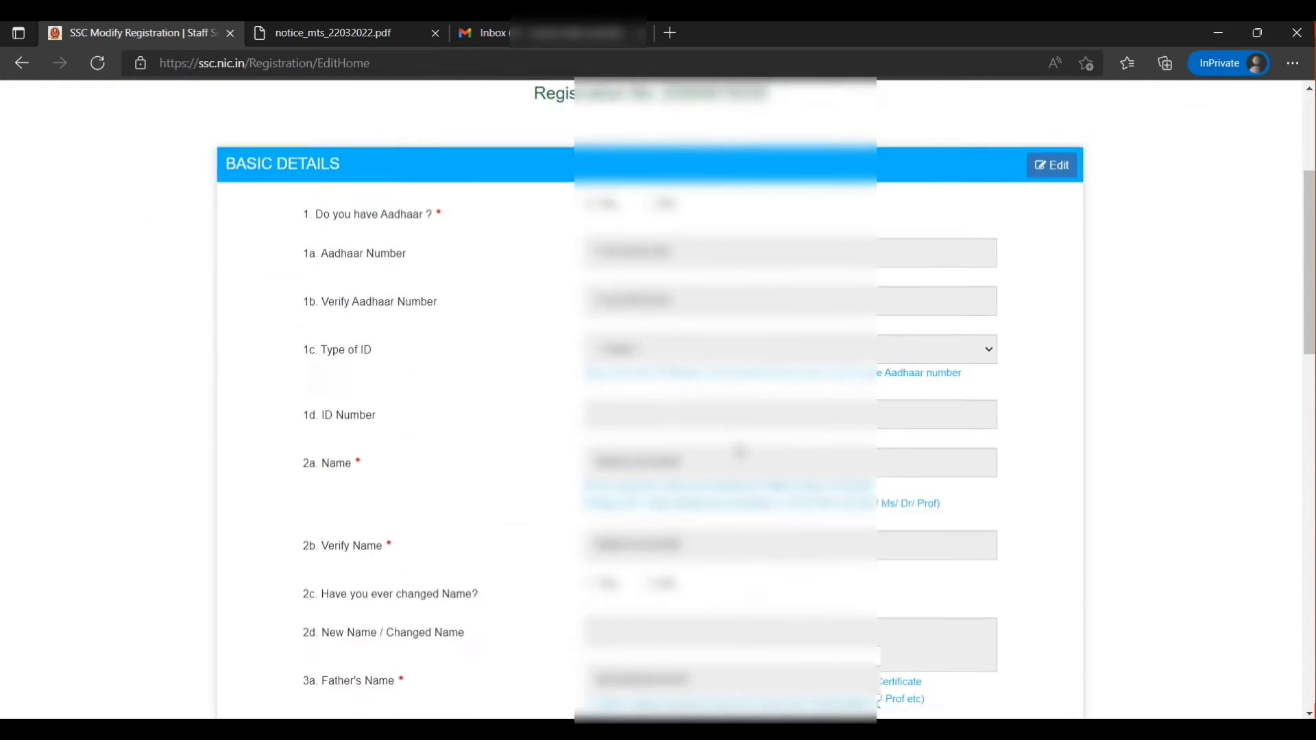
scroll(739, 453, down, 5)
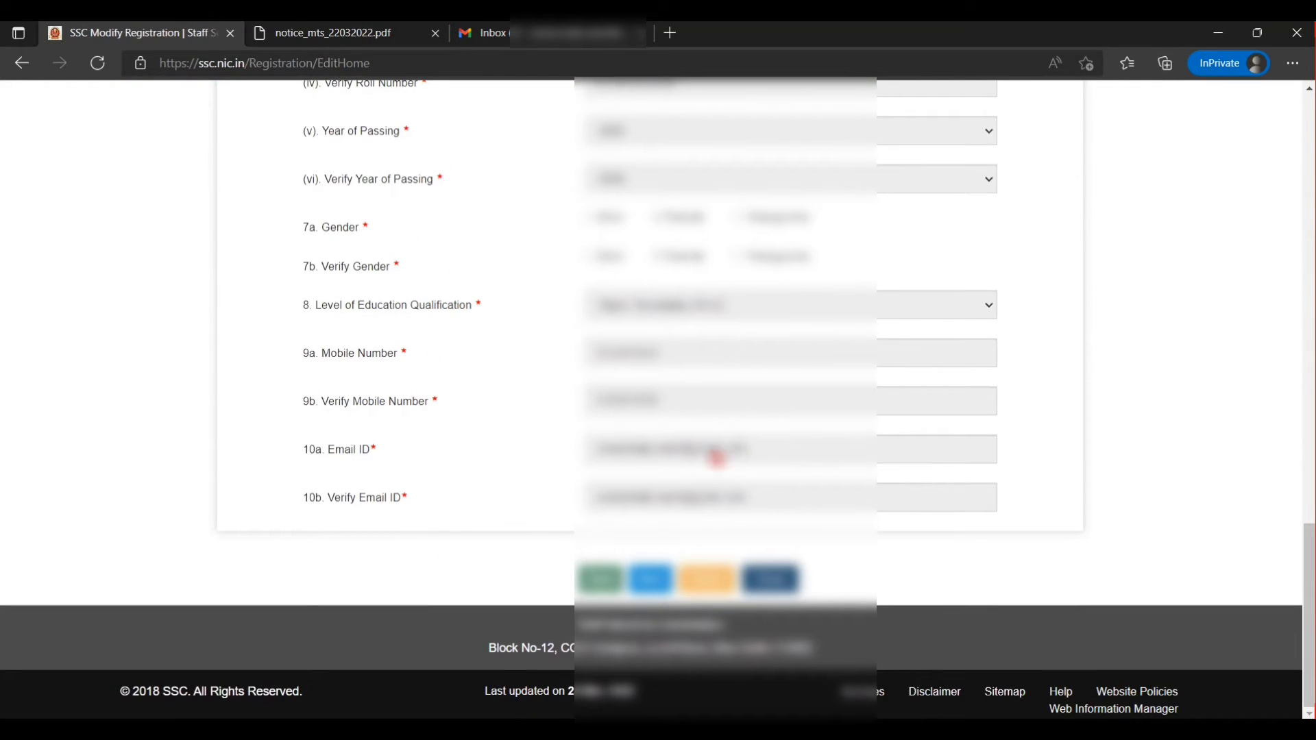
click(656, 586)
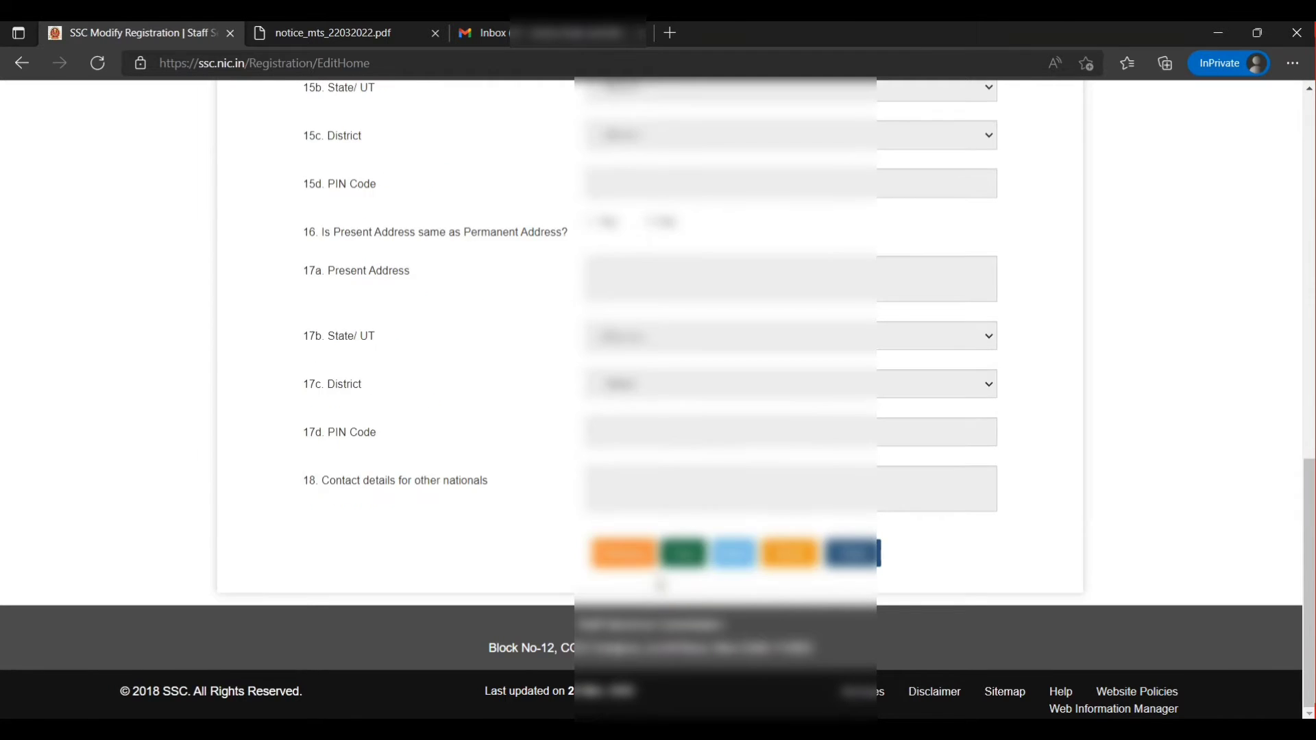
scroll(662, 470, up, 15)
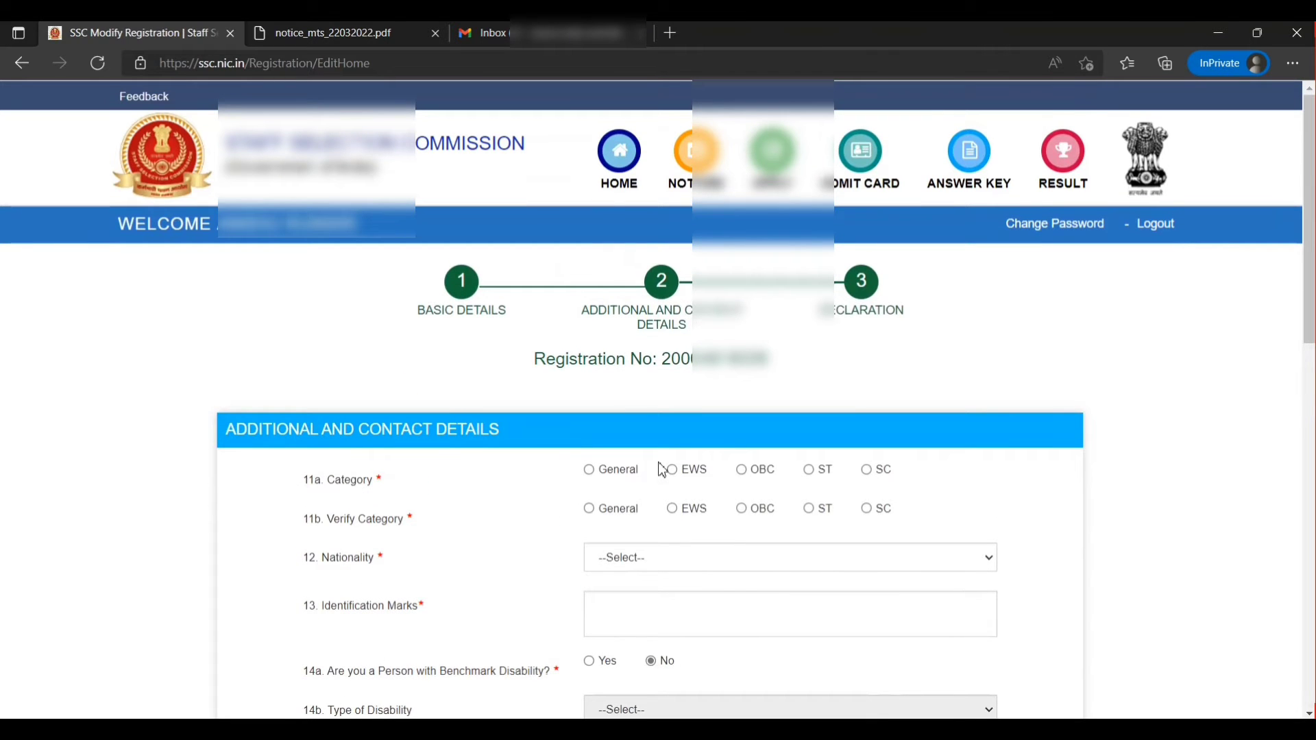
- Set Category and Verify Category to General, and Nationality to Citizen of India
scroll(576, 470, down, 3)
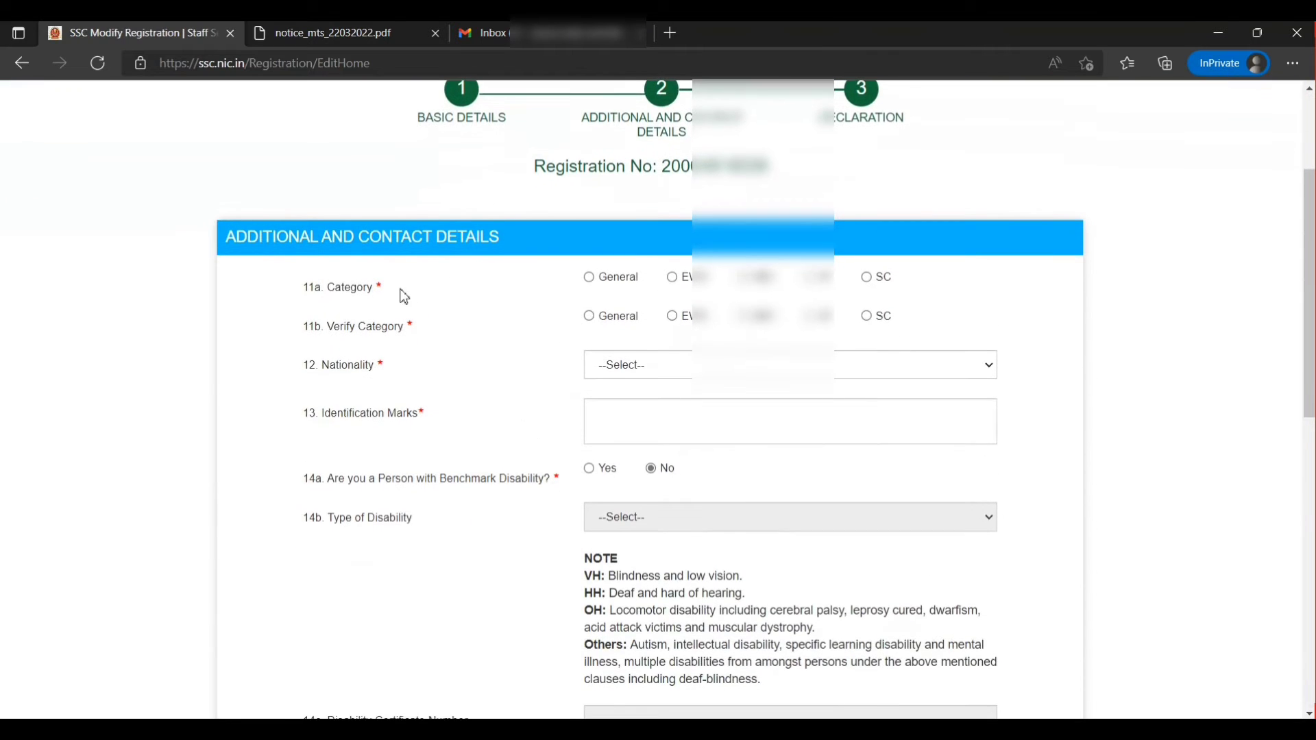
click(595, 280)
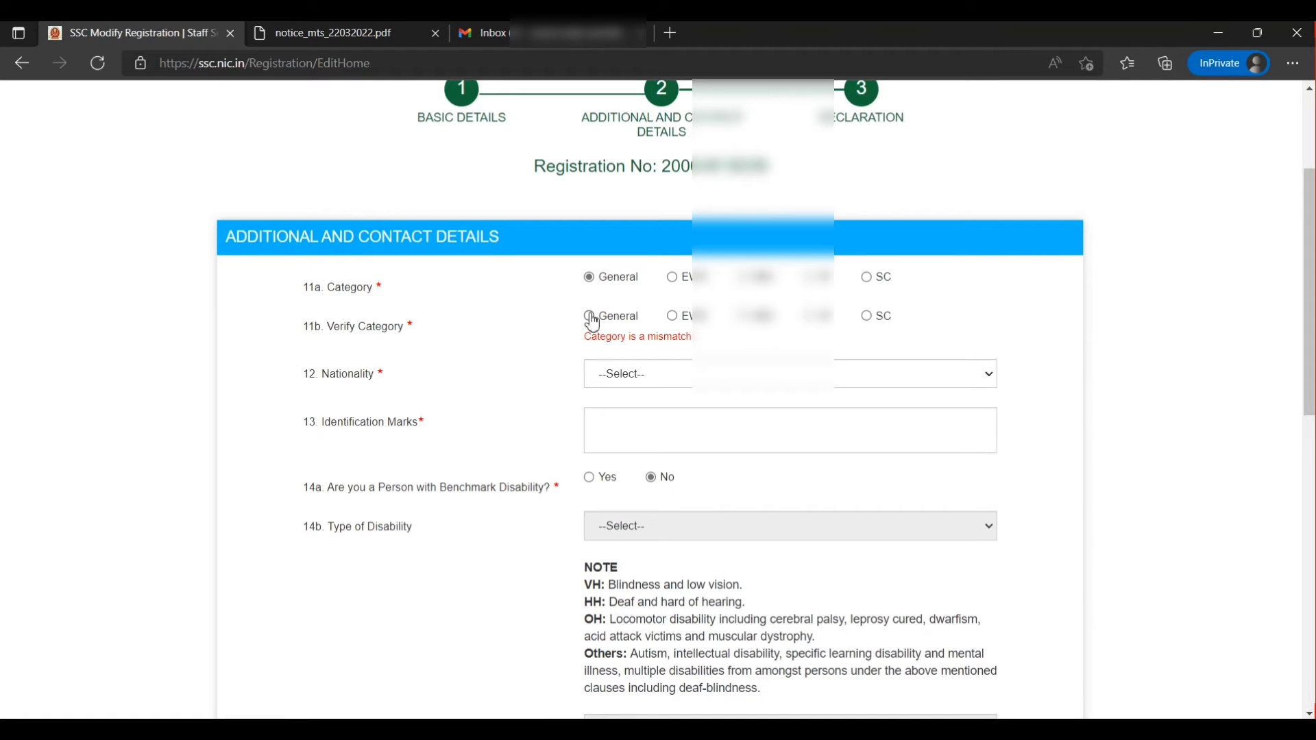
click(592, 320)
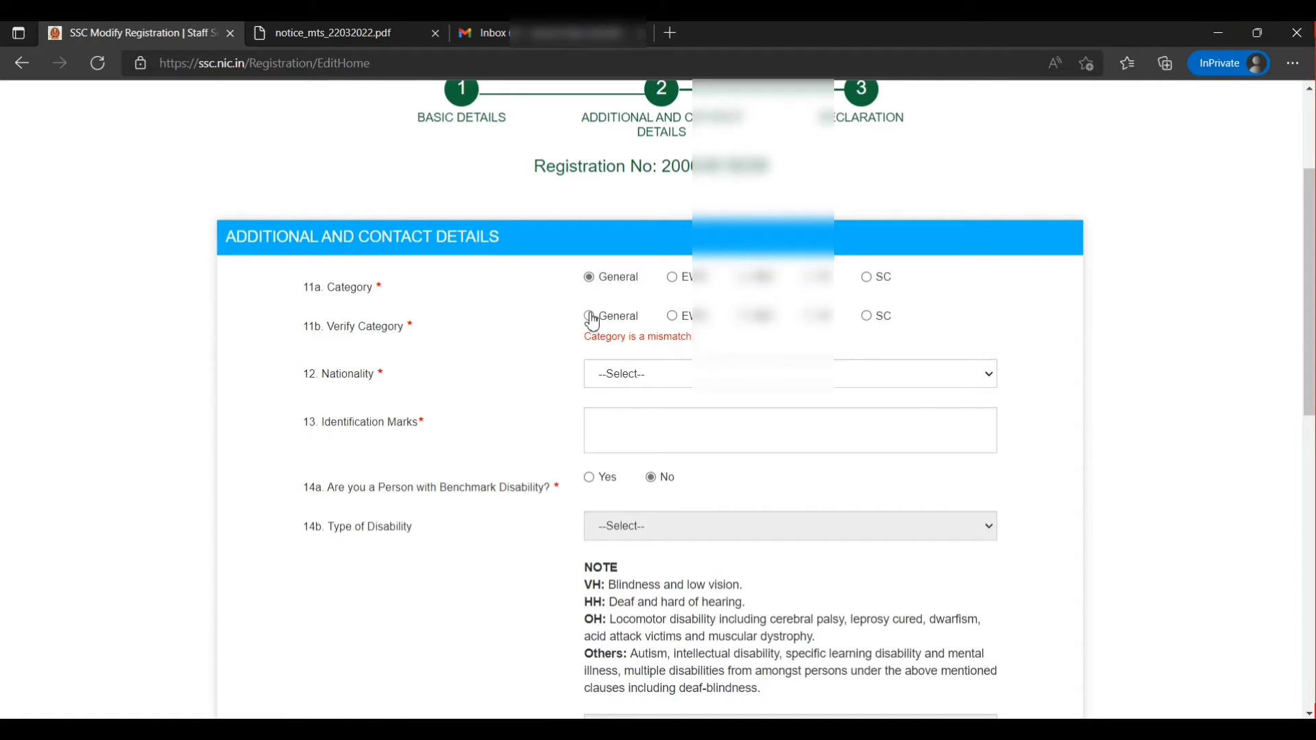
click(634, 378)
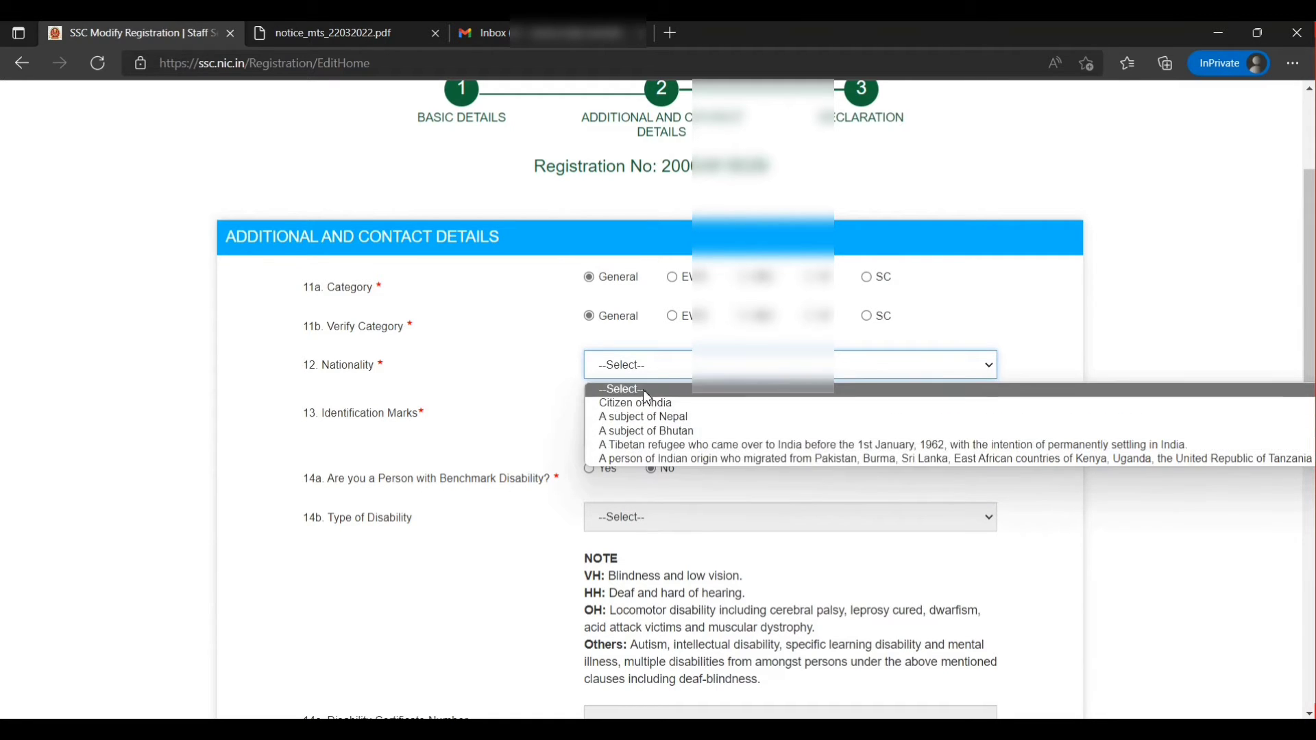
click(658, 407)
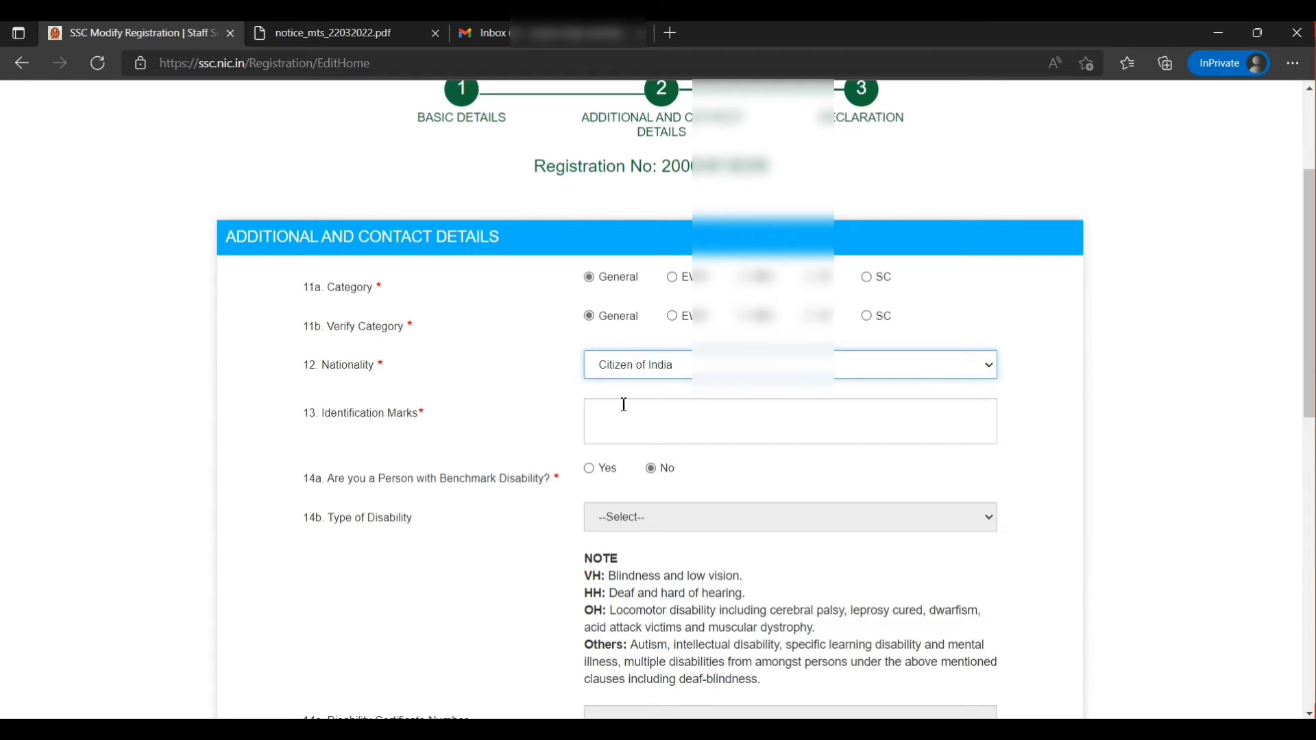
- Go to Identification Marks, then try Yes for the benchmark disability question and set it back to No
scroll(541, 376, down, 1)
click(634, 341)
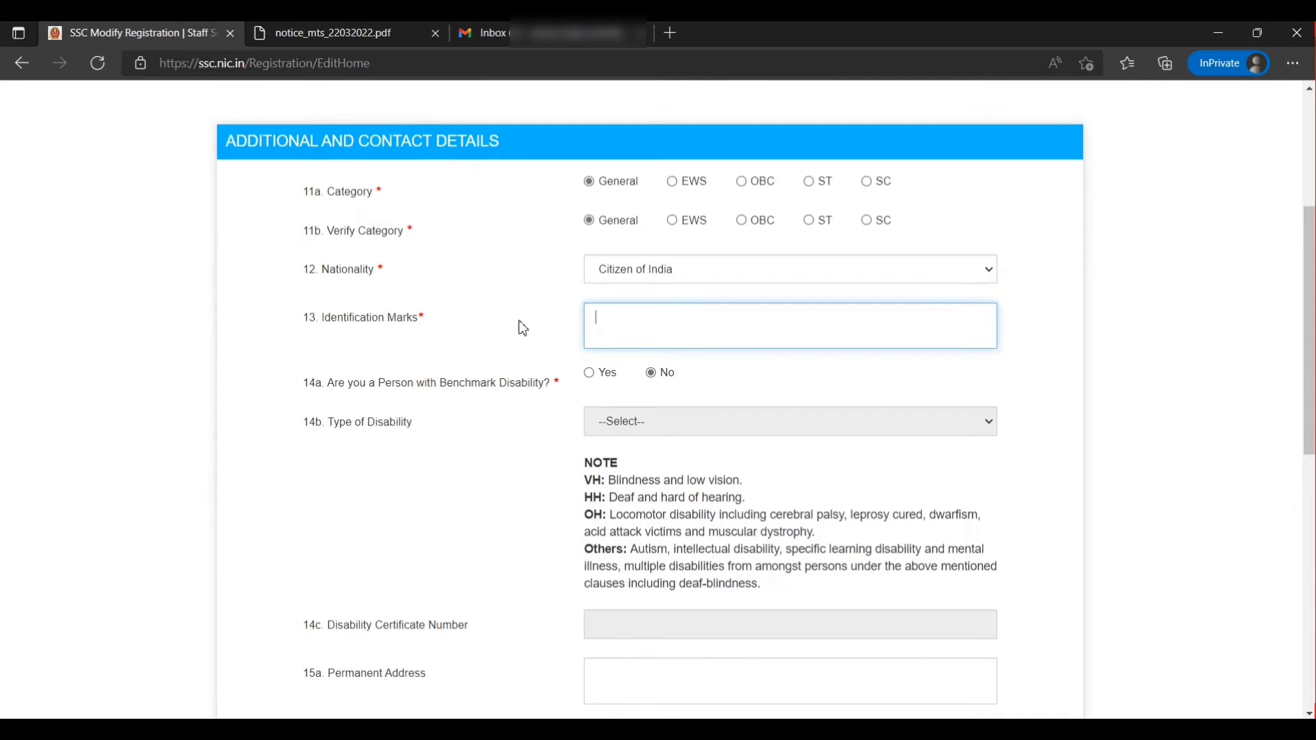
scroll(647, 323, down, 2)
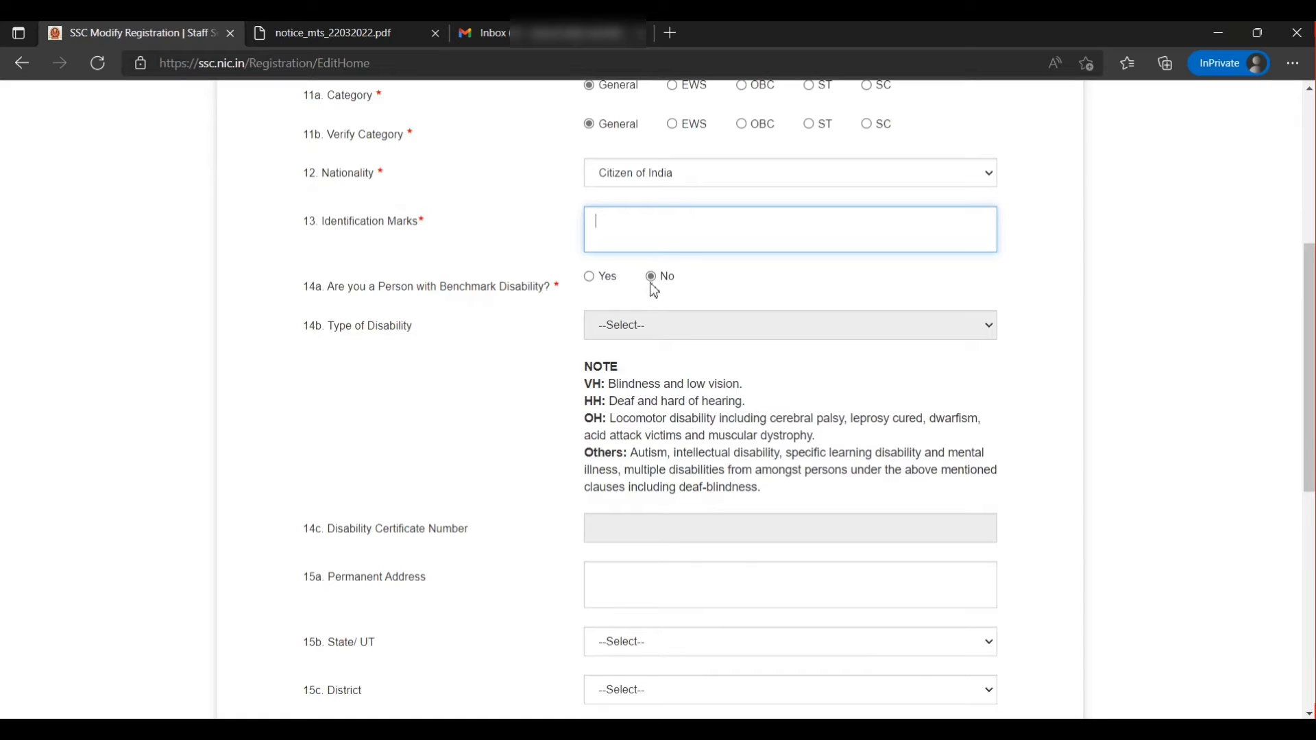
click(597, 282)
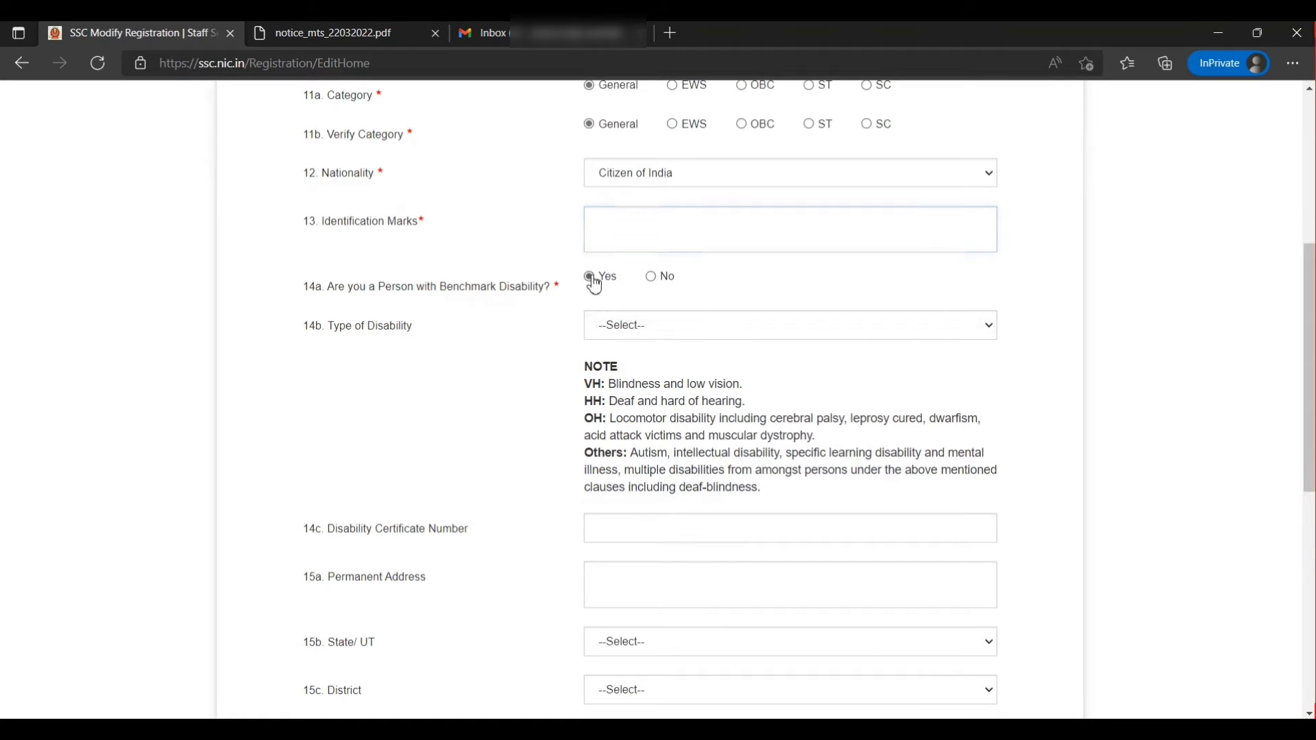
click(653, 283)
click(590, 280)
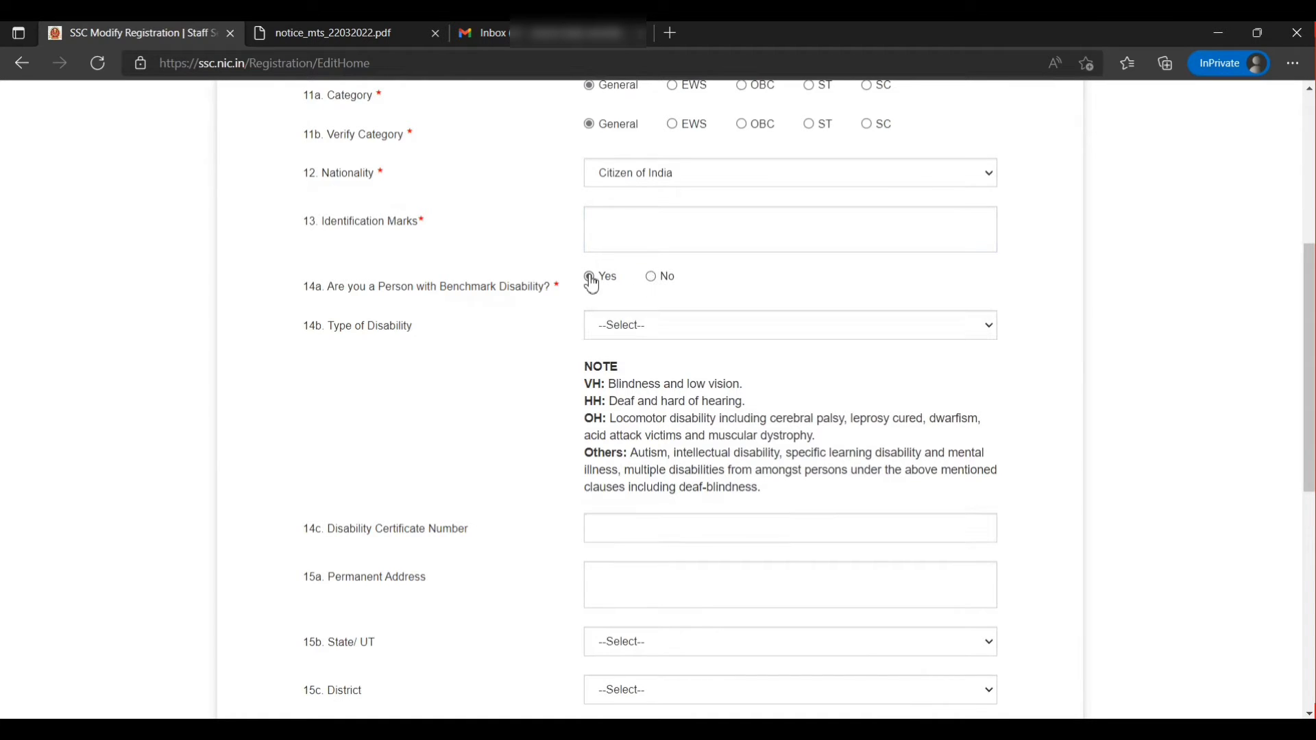
click(653, 281)
- Examine the permanent and present address fields, including the State/UT, District and PIN Code entries and the same-address question
scroll(654, 290, down, 4)
click(622, 296)
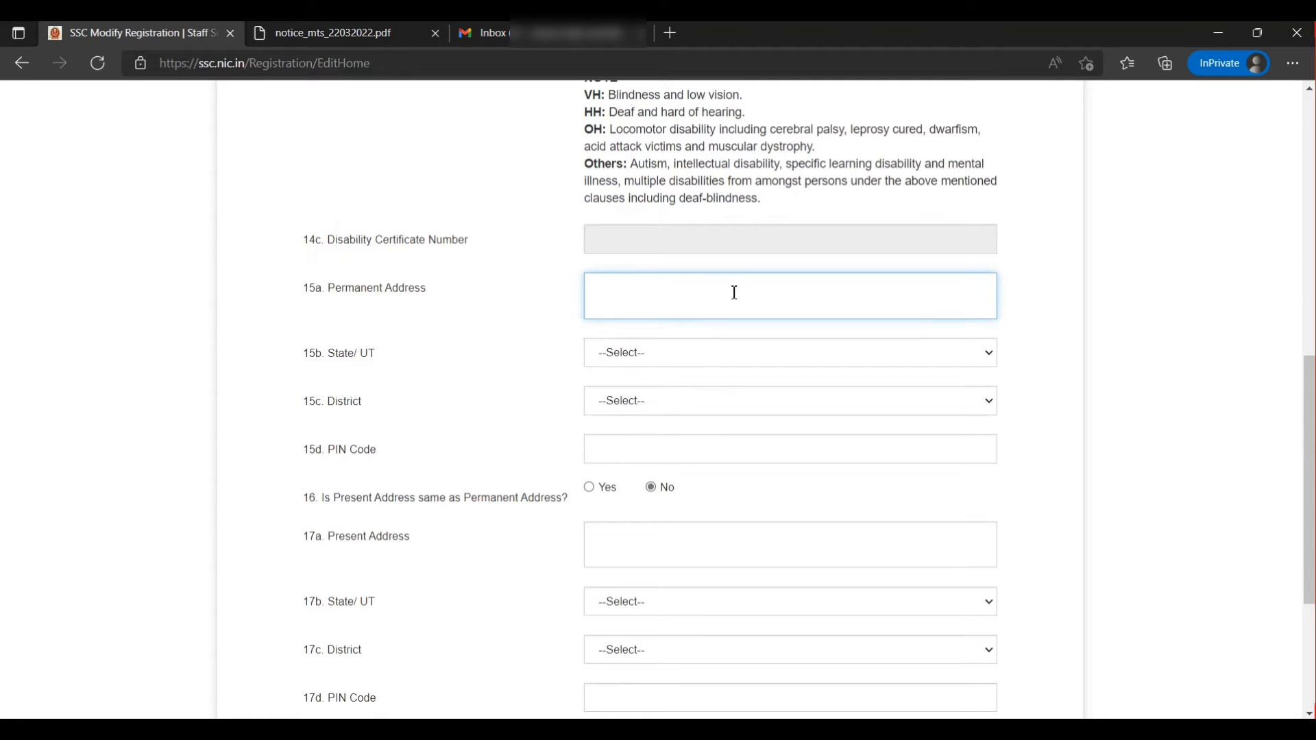
click(670, 356)
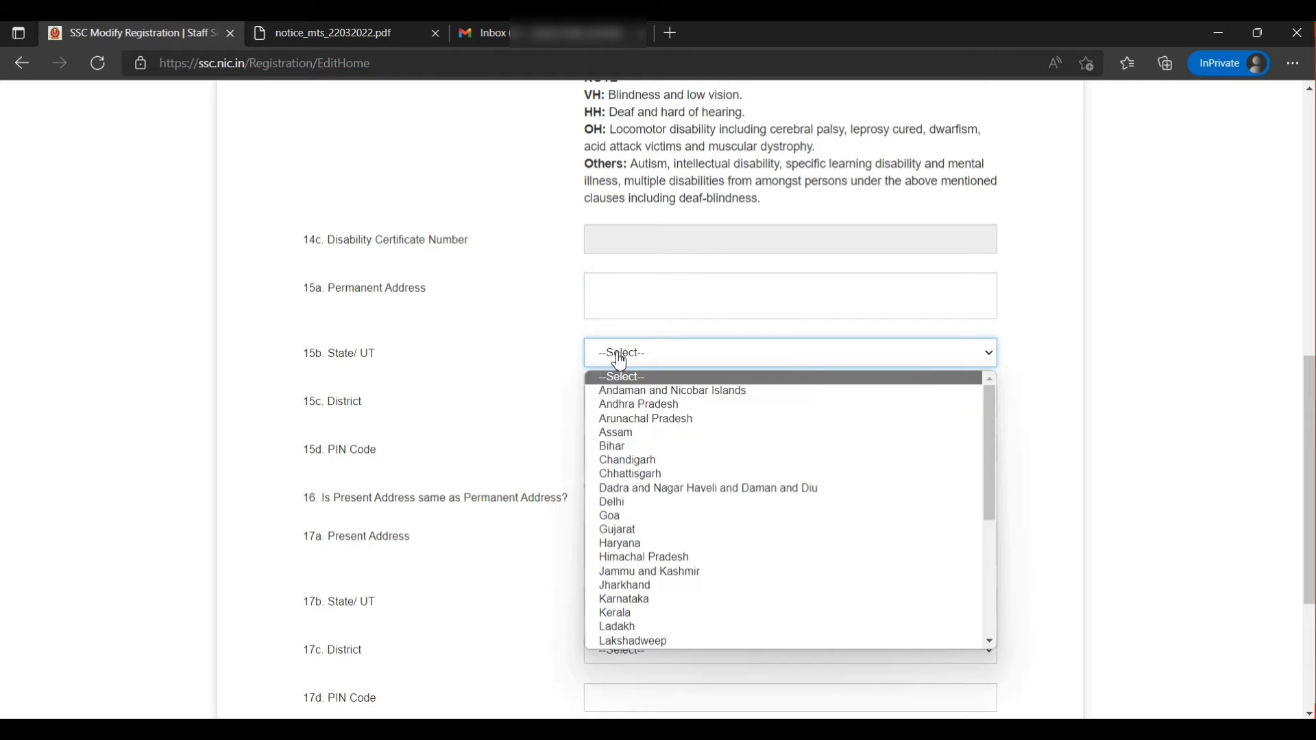
click(563, 354)
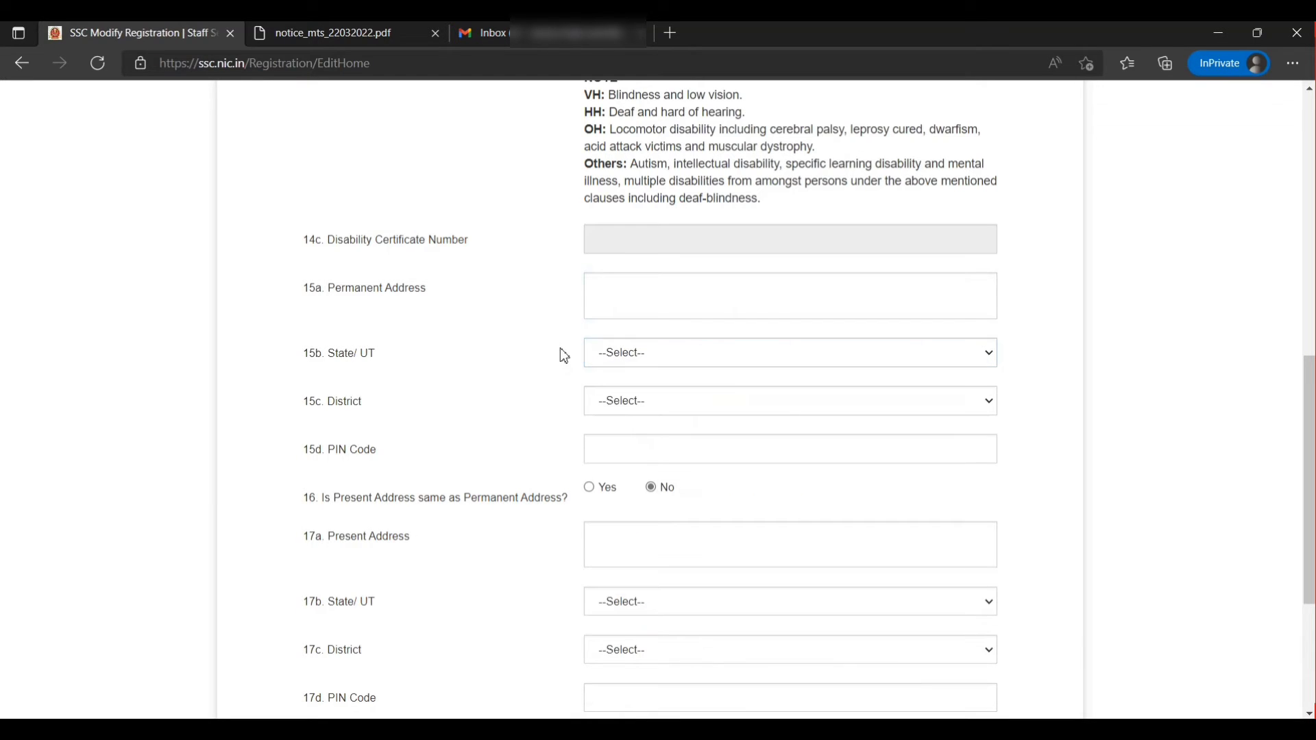
click(646, 411)
click(645, 411)
scroll(589, 404, down, 1)
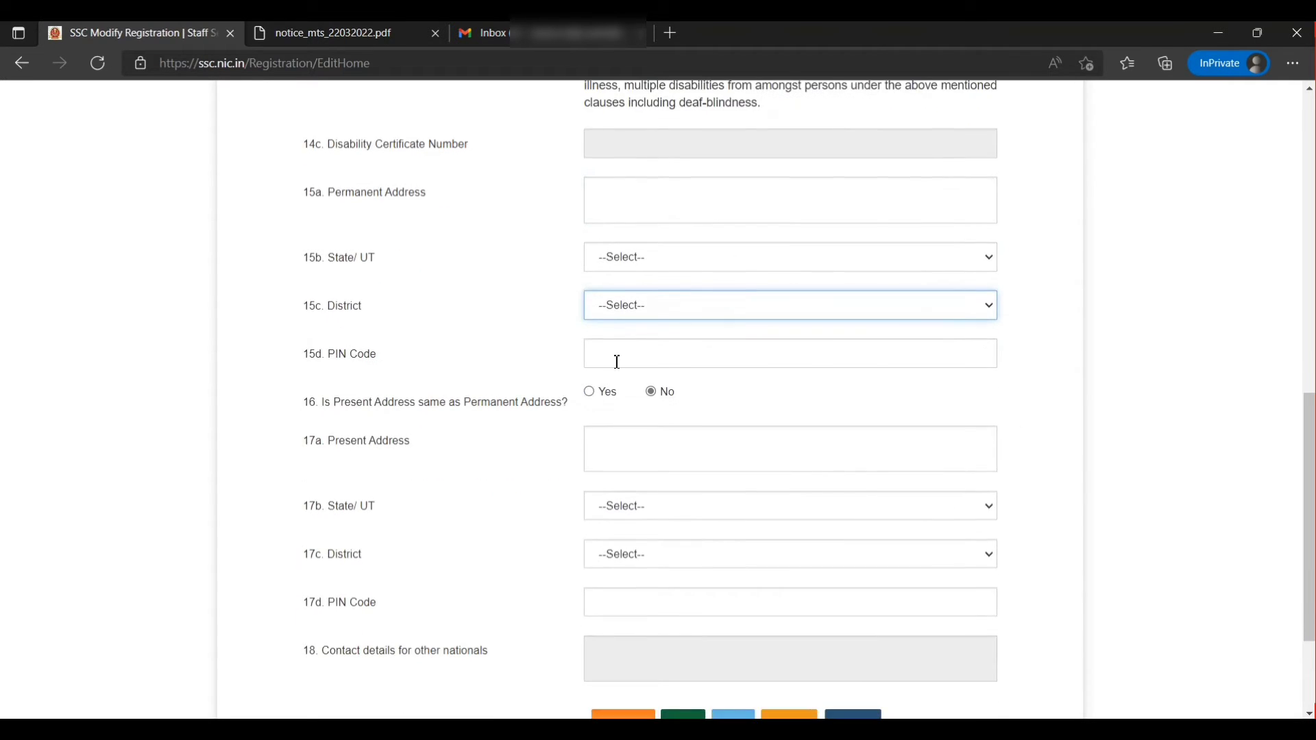
click(620, 359)
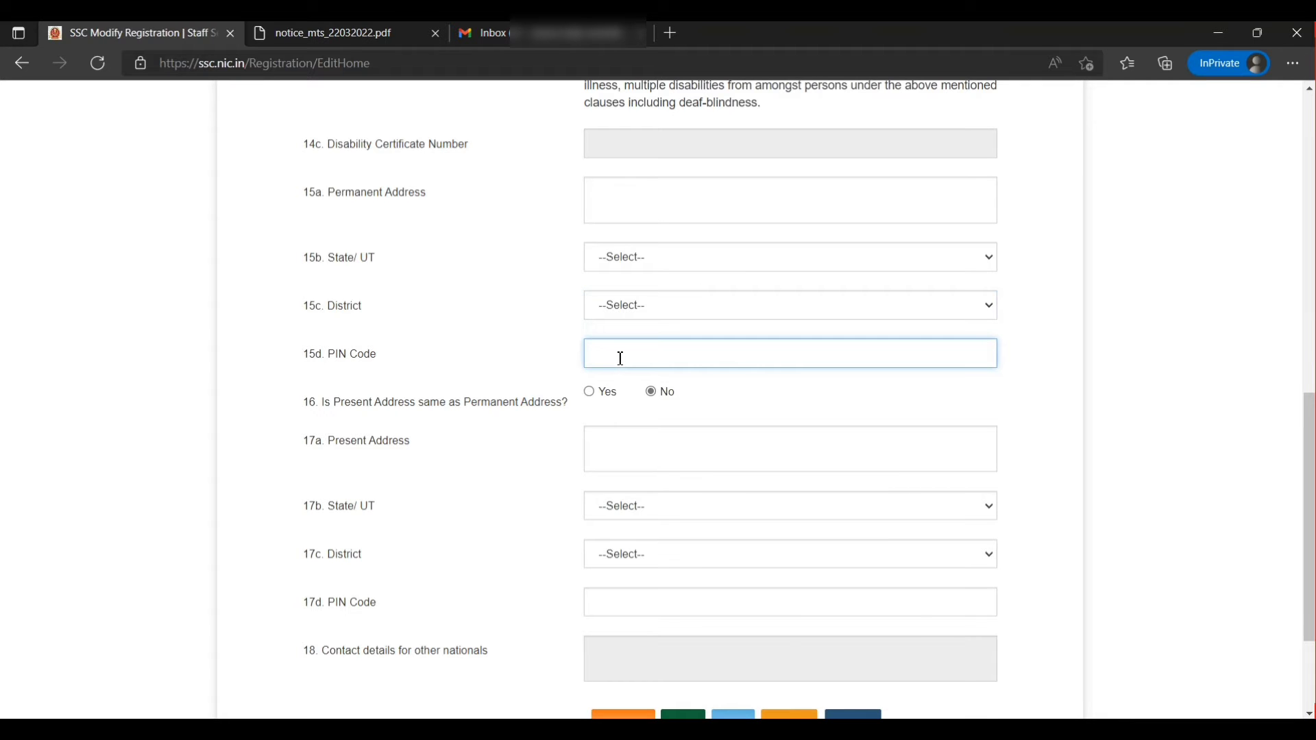
scroll(621, 357, down, 1)
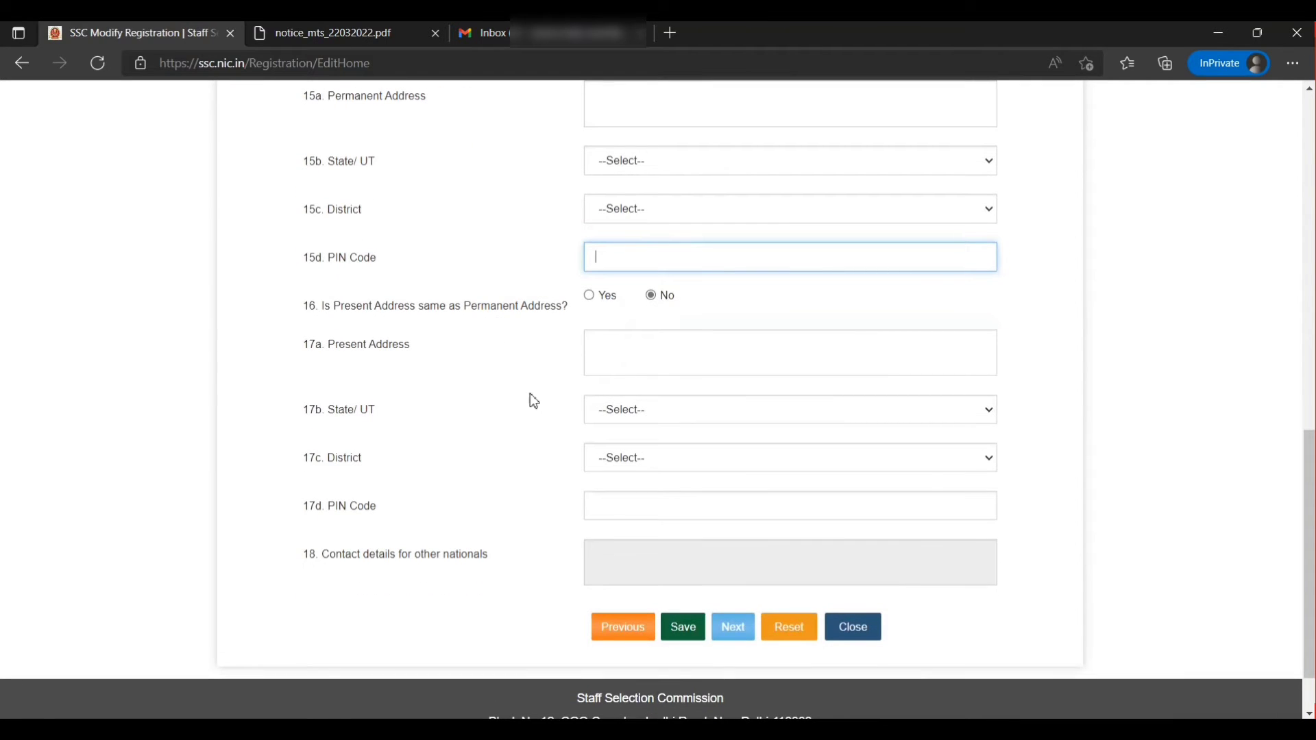
scroll(536, 407, up, 2)
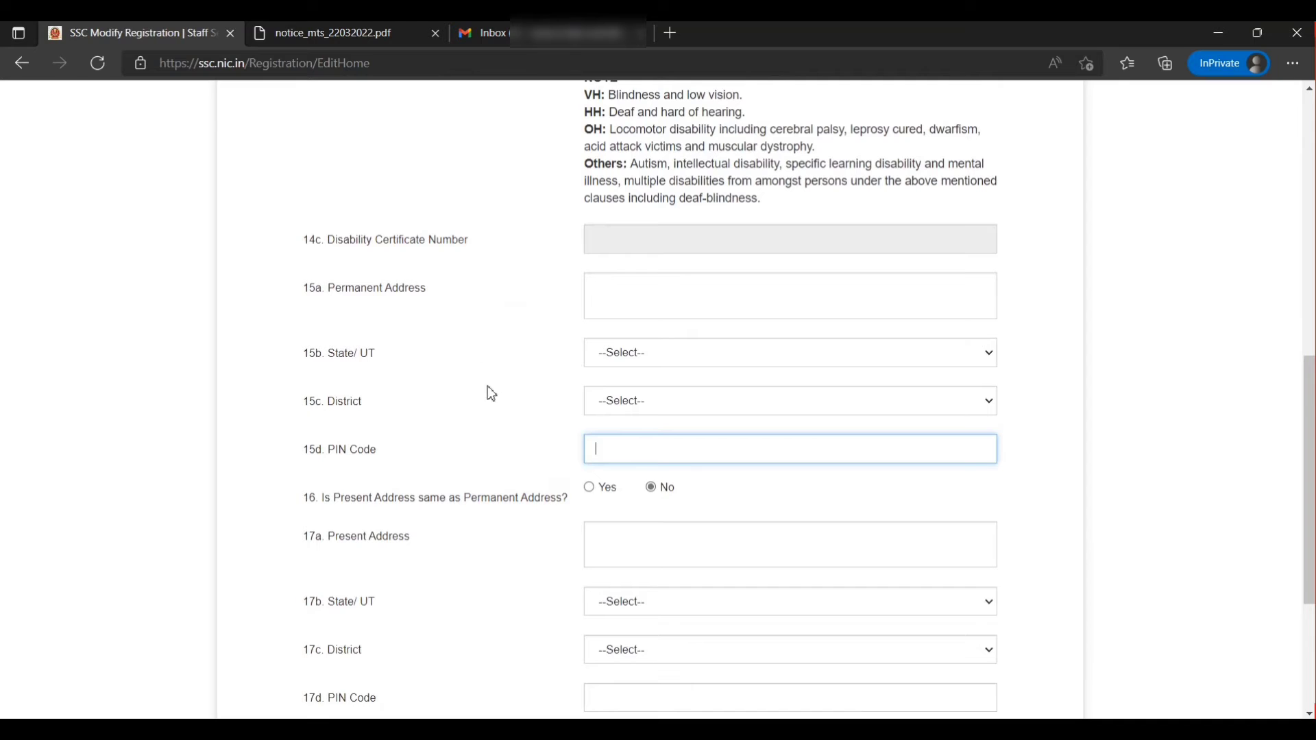
scroll(521, 535, down, 1)
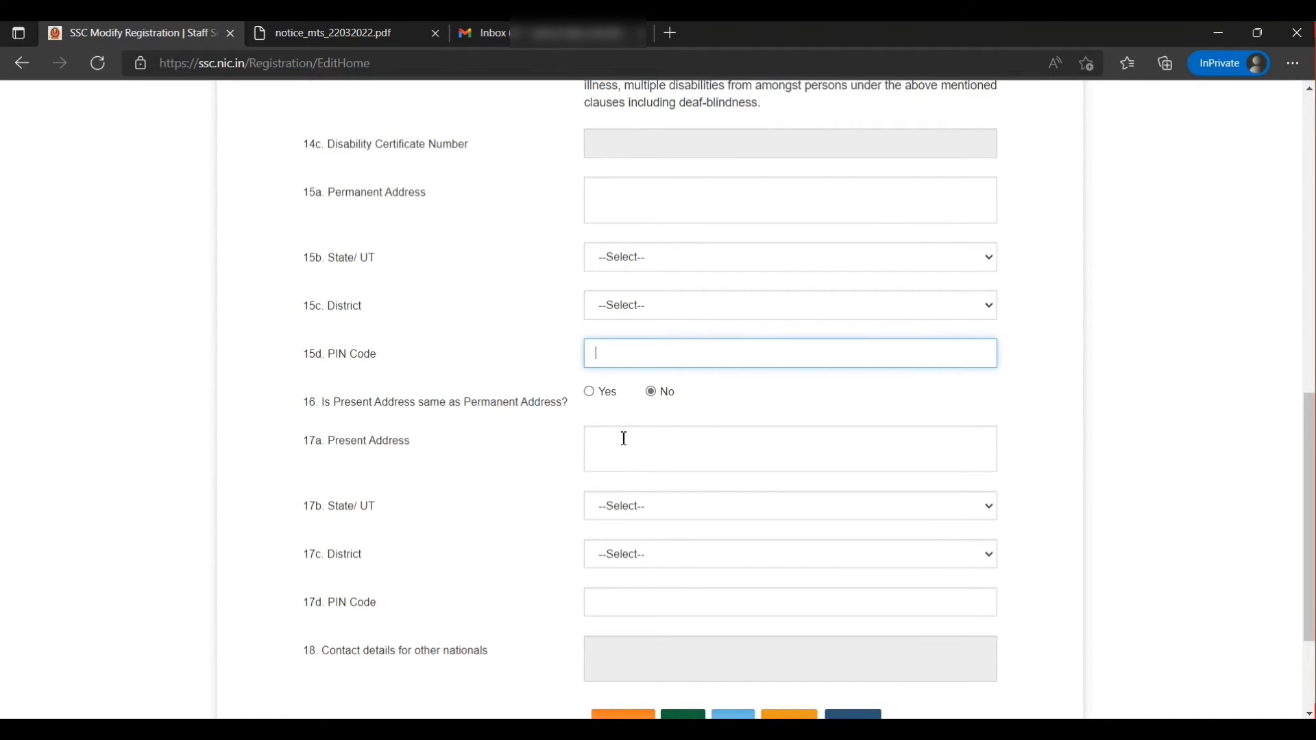
scroll(624, 423, down, 1)
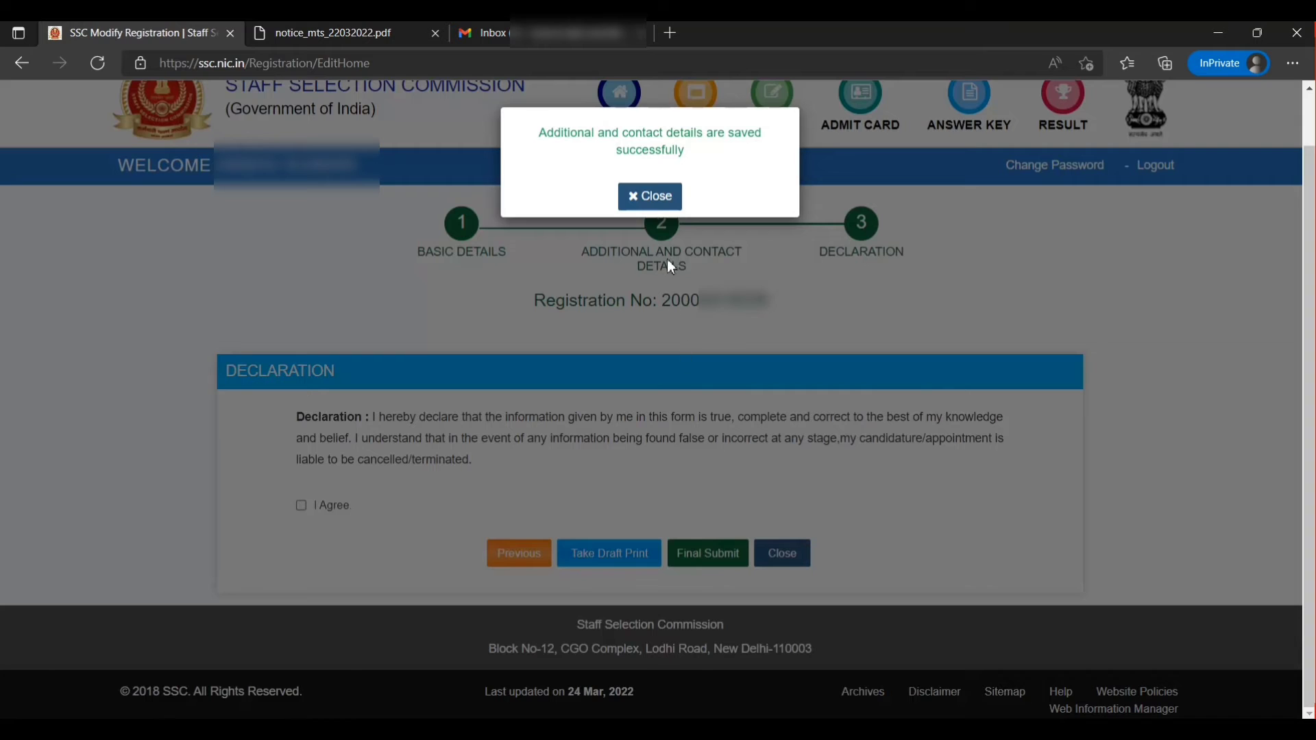
- Close the save confirmation, agree to the declaration and make the final submission of the registration
click(661, 202)
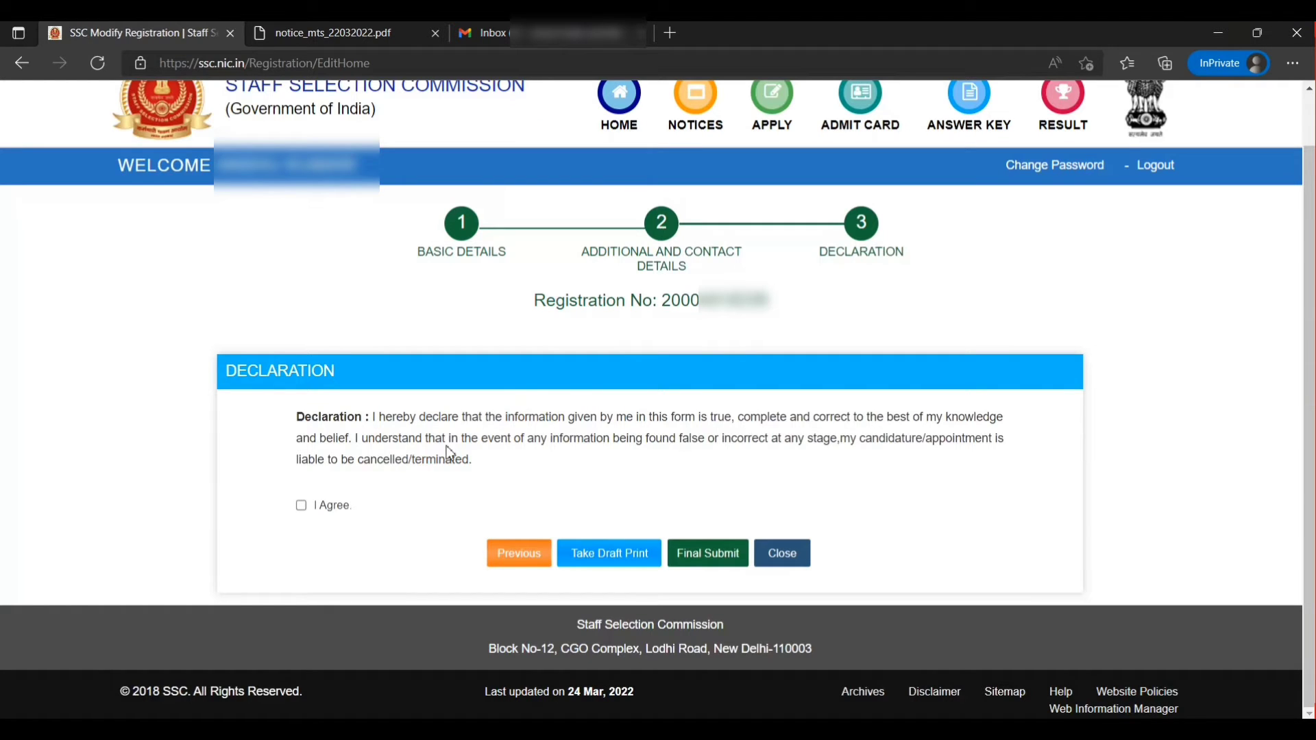
click(301, 507)
click(713, 556)
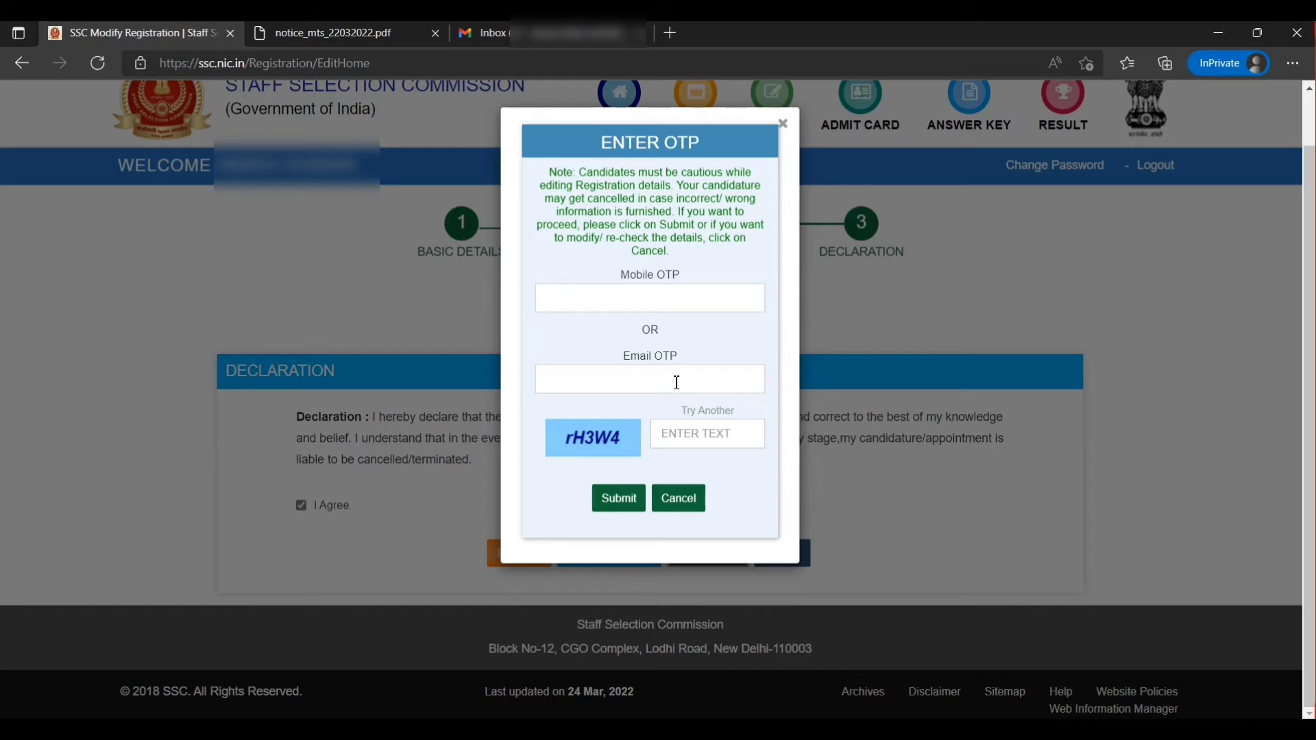
- Enter the mobile OTP and the captcha text, and submit the OTP verification
click(665, 302)
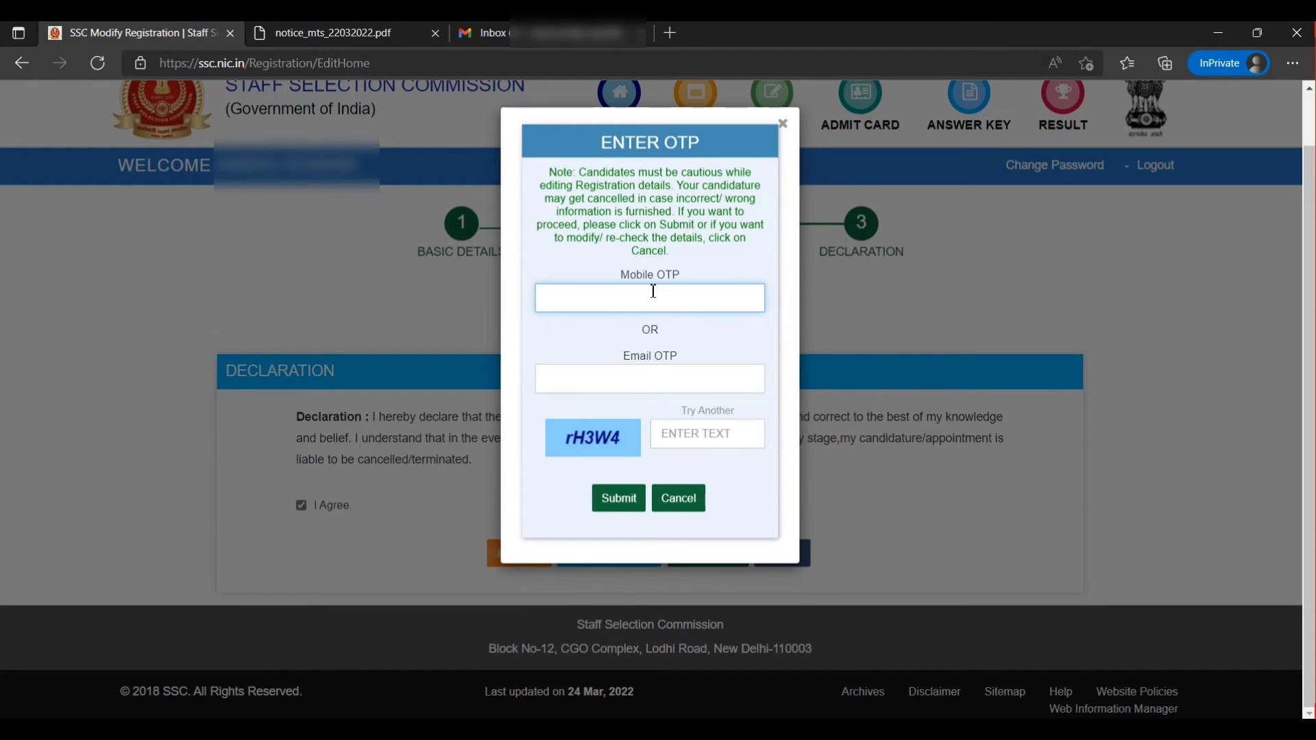
text(****)
click(708, 434)
text(rH3W4)
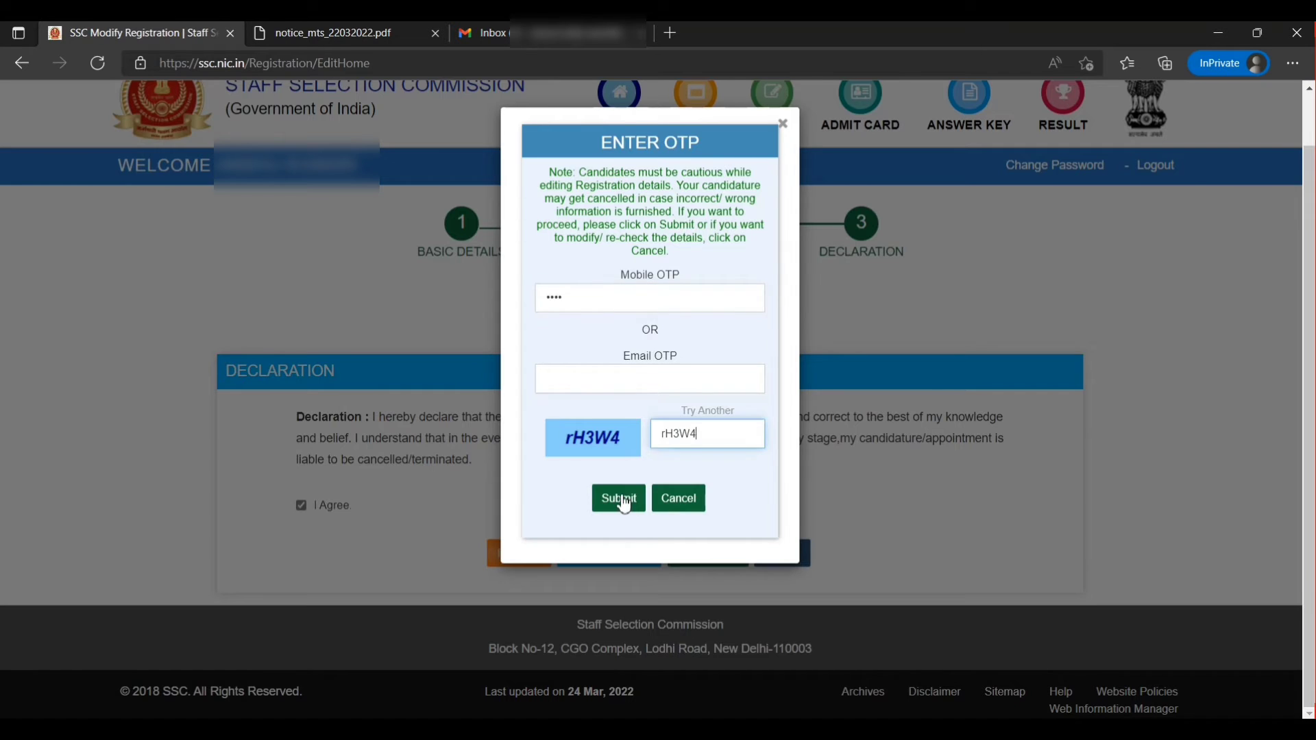
click(619, 500)
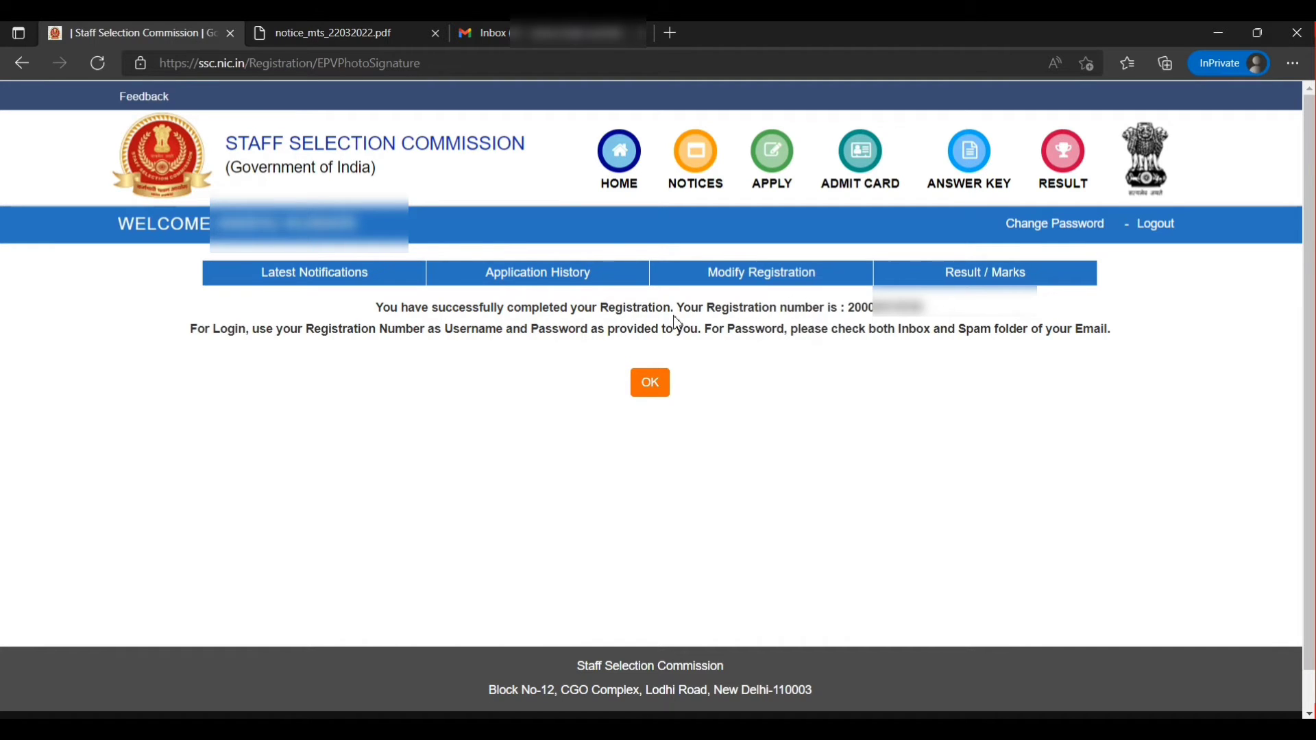
- Acknowledge the completed registration and apply for the Multi Tasking (Non-Technical) Staff, and Havaldar (CBIC & CBN) Examination, 2021
click(657, 394)
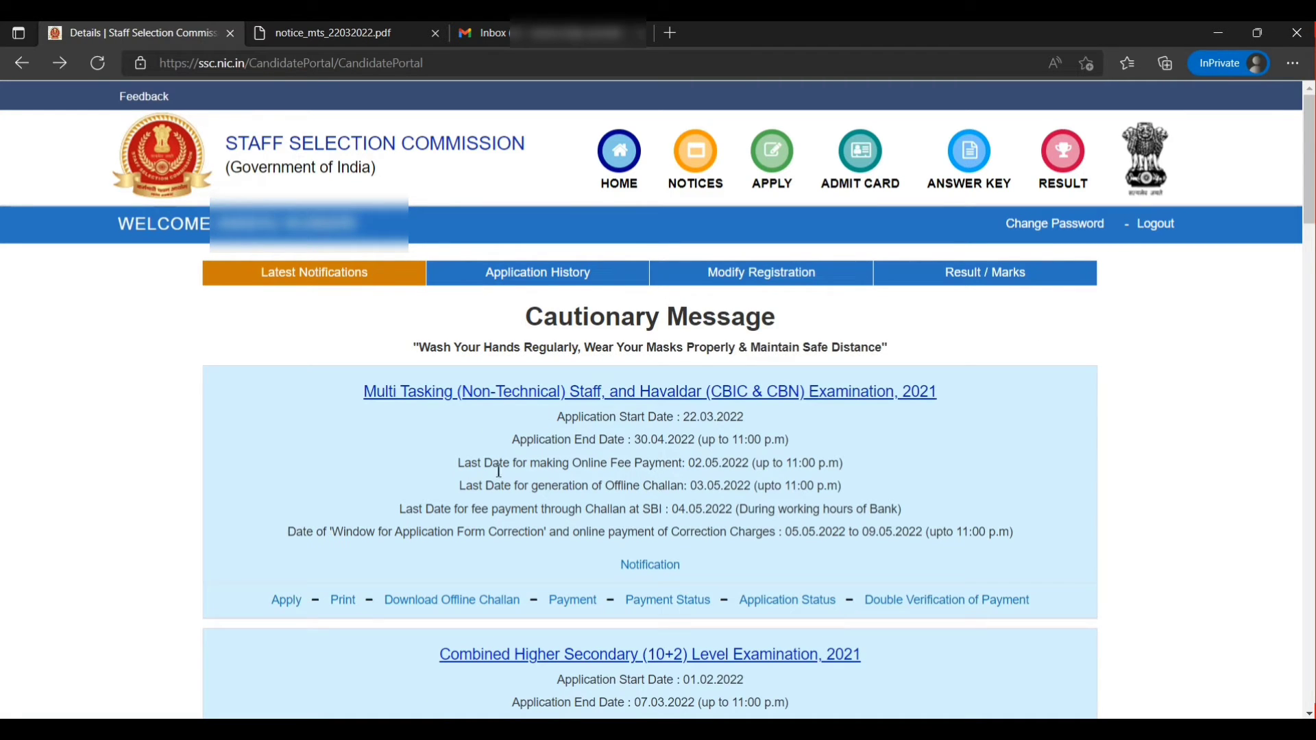
click(282, 604)
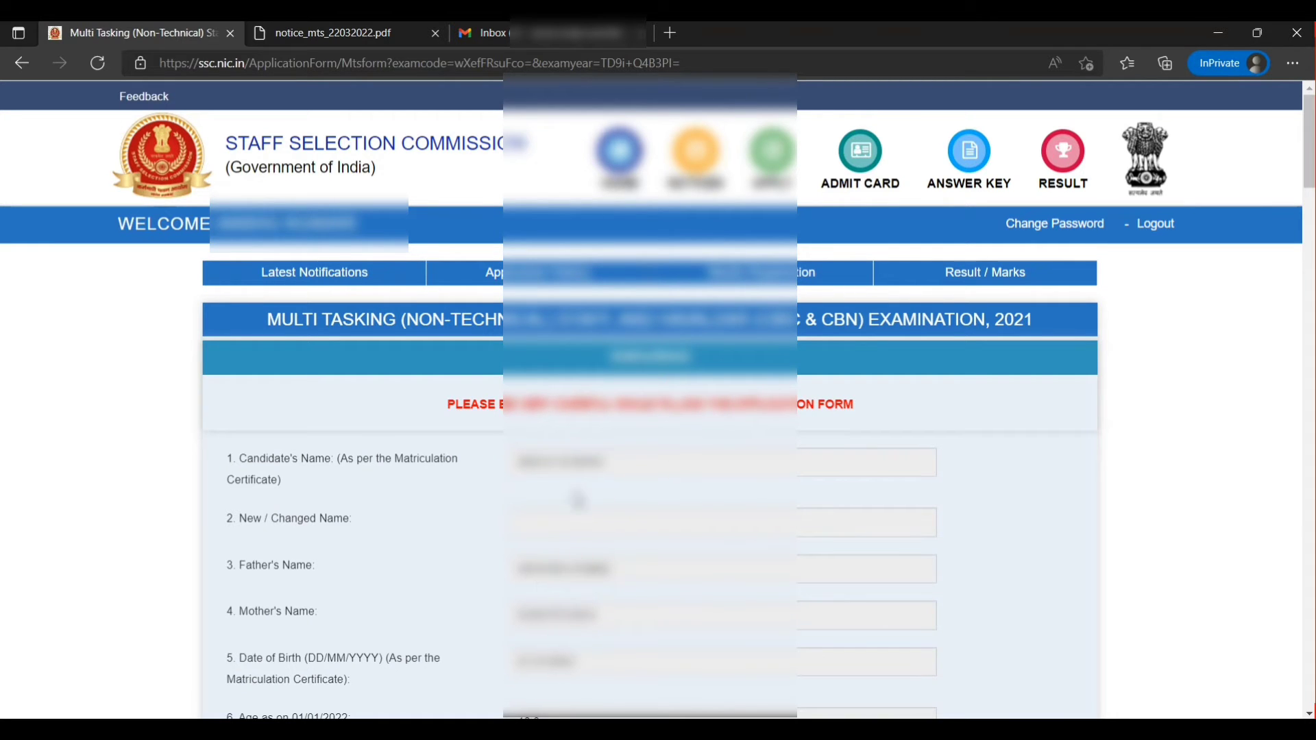
- Examine the examination centre preferences and the ex-servicemen, cerebral palsy, scribe and age relaxation questions in the application form
scroll(581, 462, down, 13)
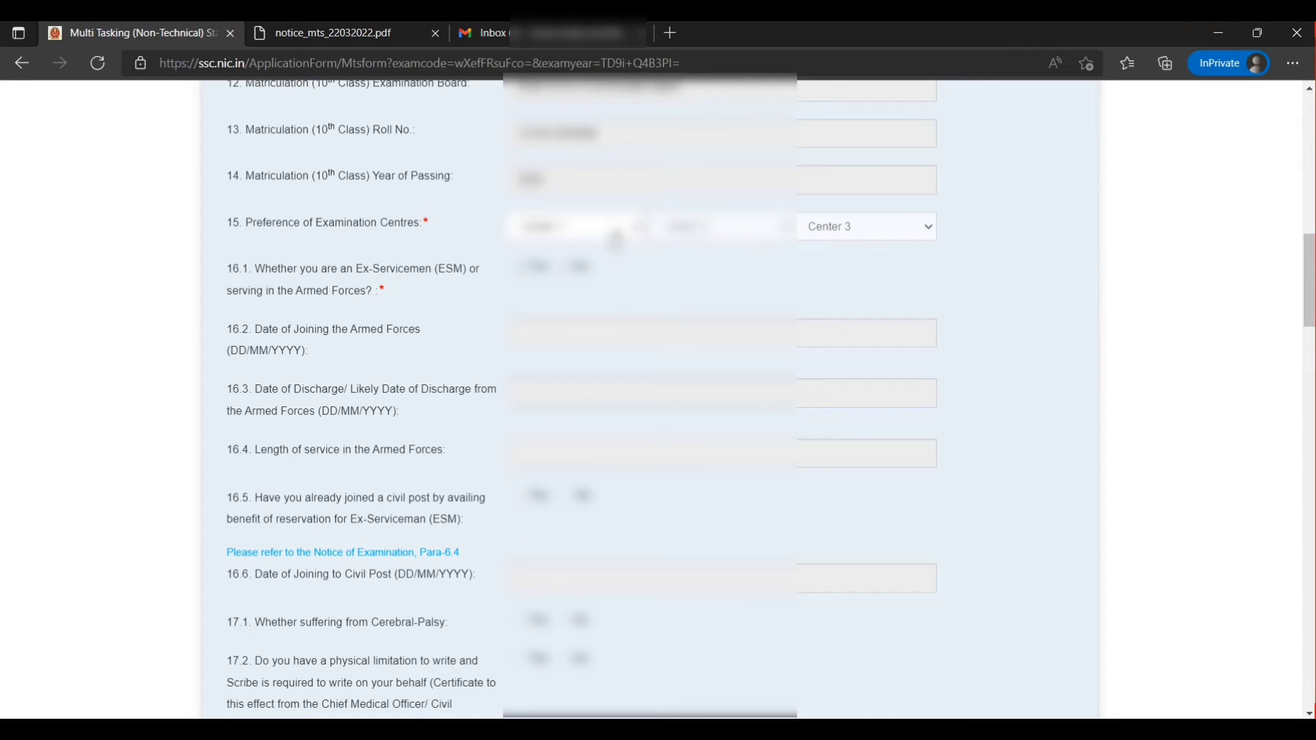
click(589, 231)
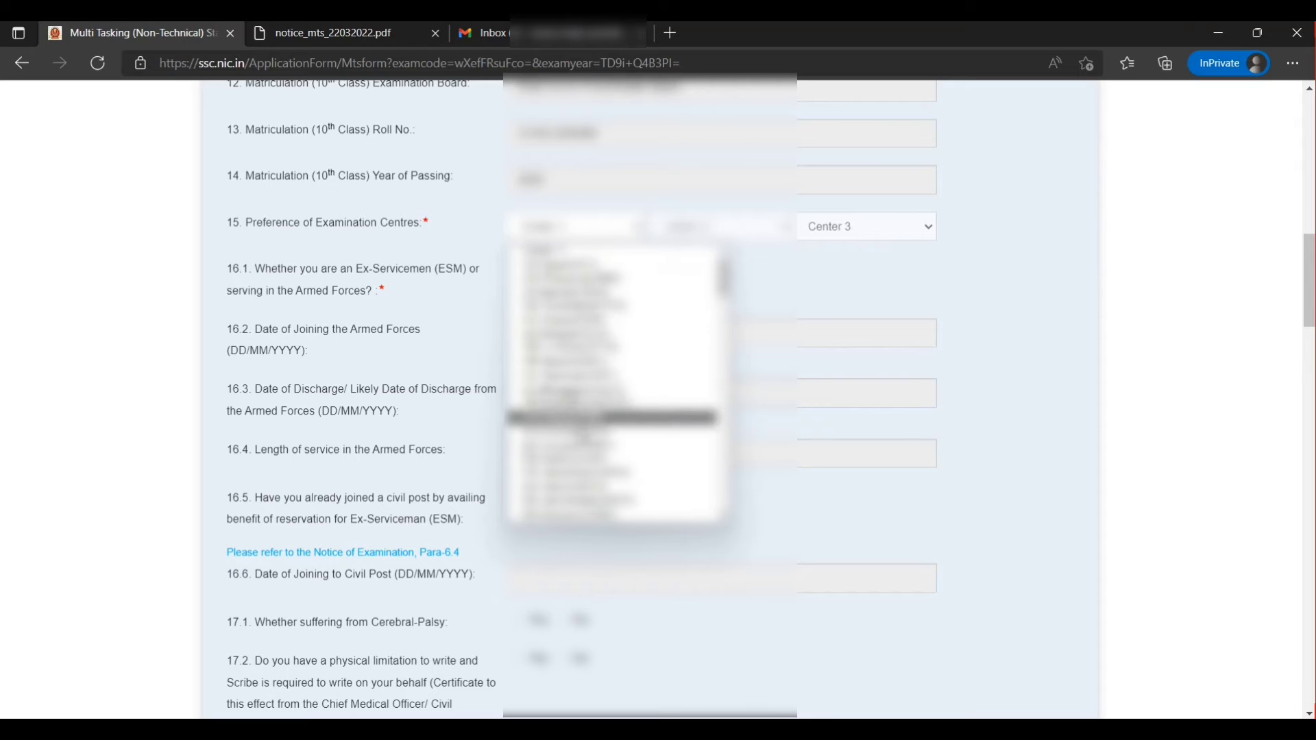
click(715, 232)
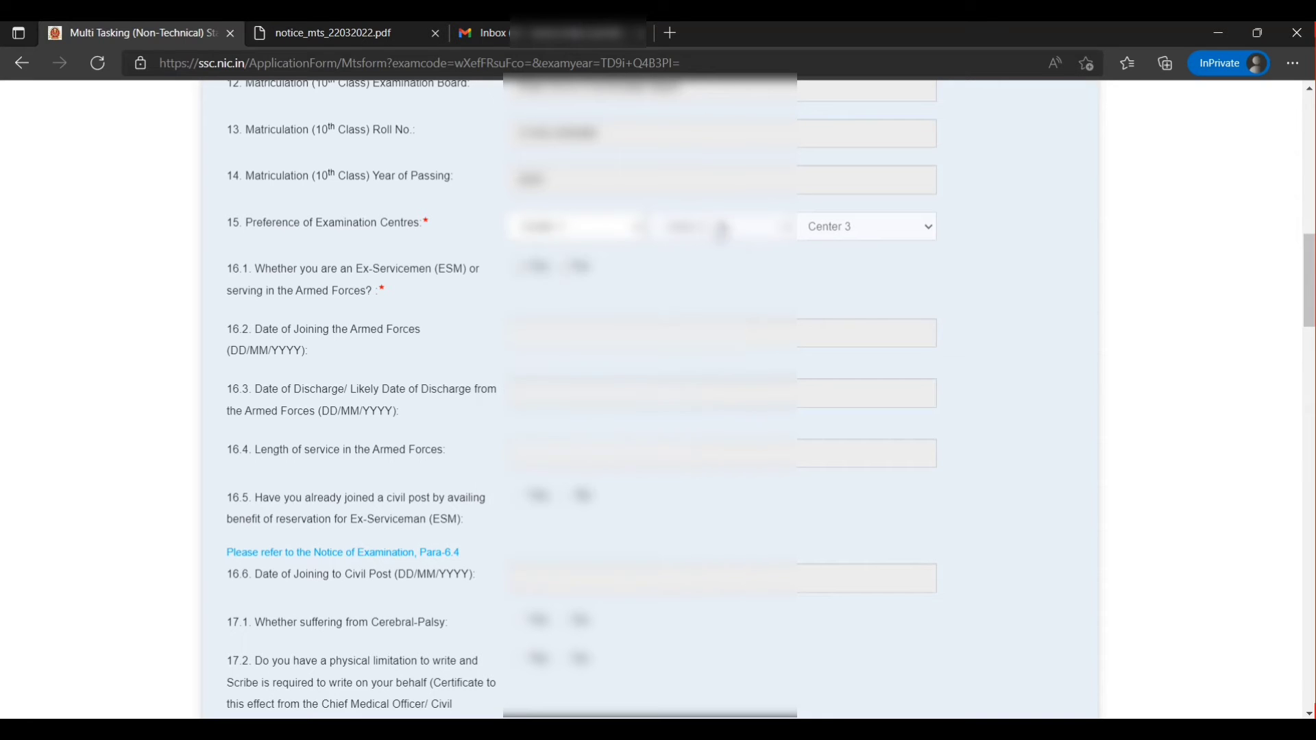
scroll(481, 372, down, 4)
scroll(480, 372, up, 3)
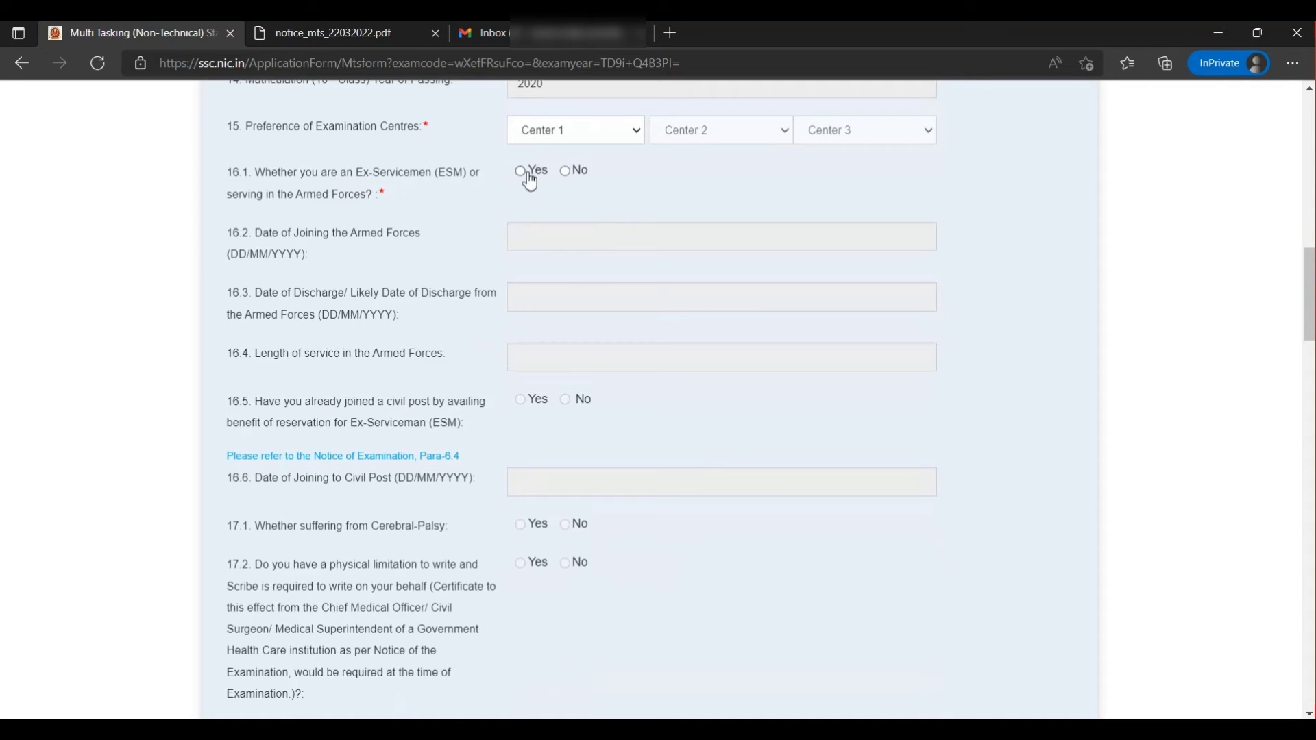
scroll(484, 268, down, 6)
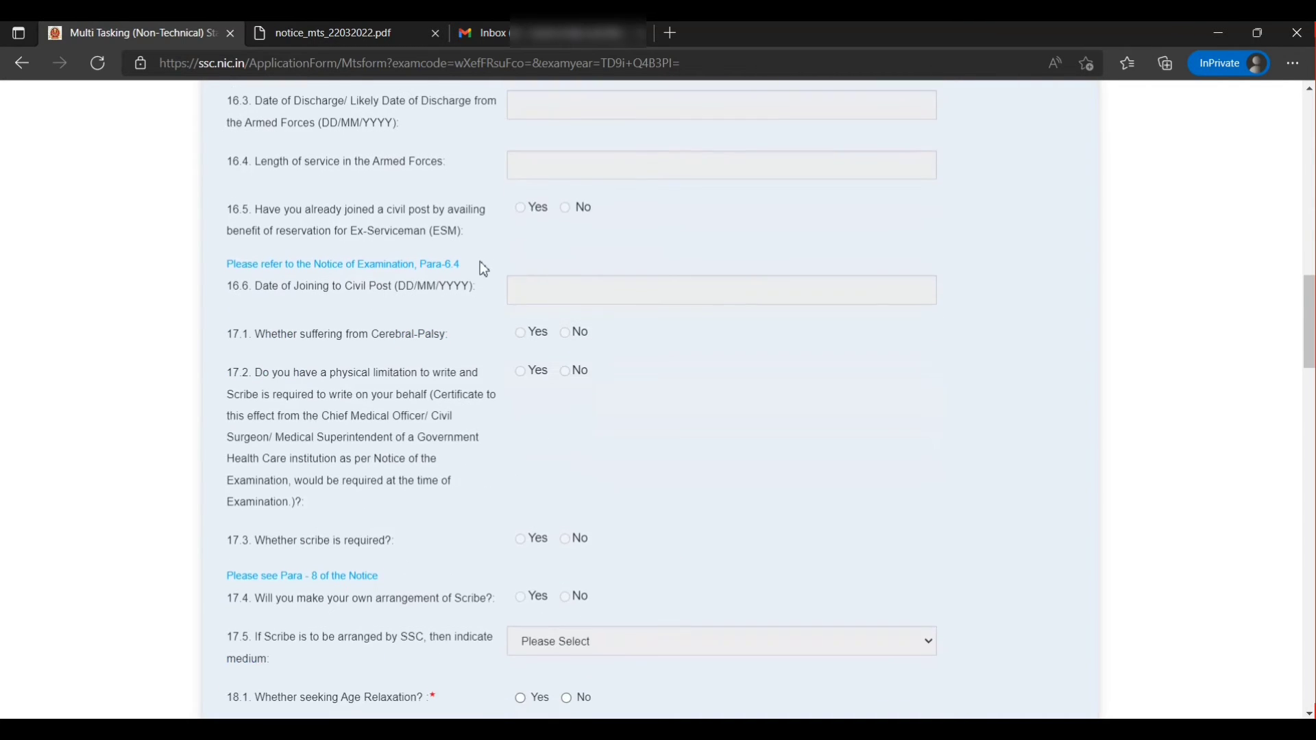
scroll(484, 269, down, 2)
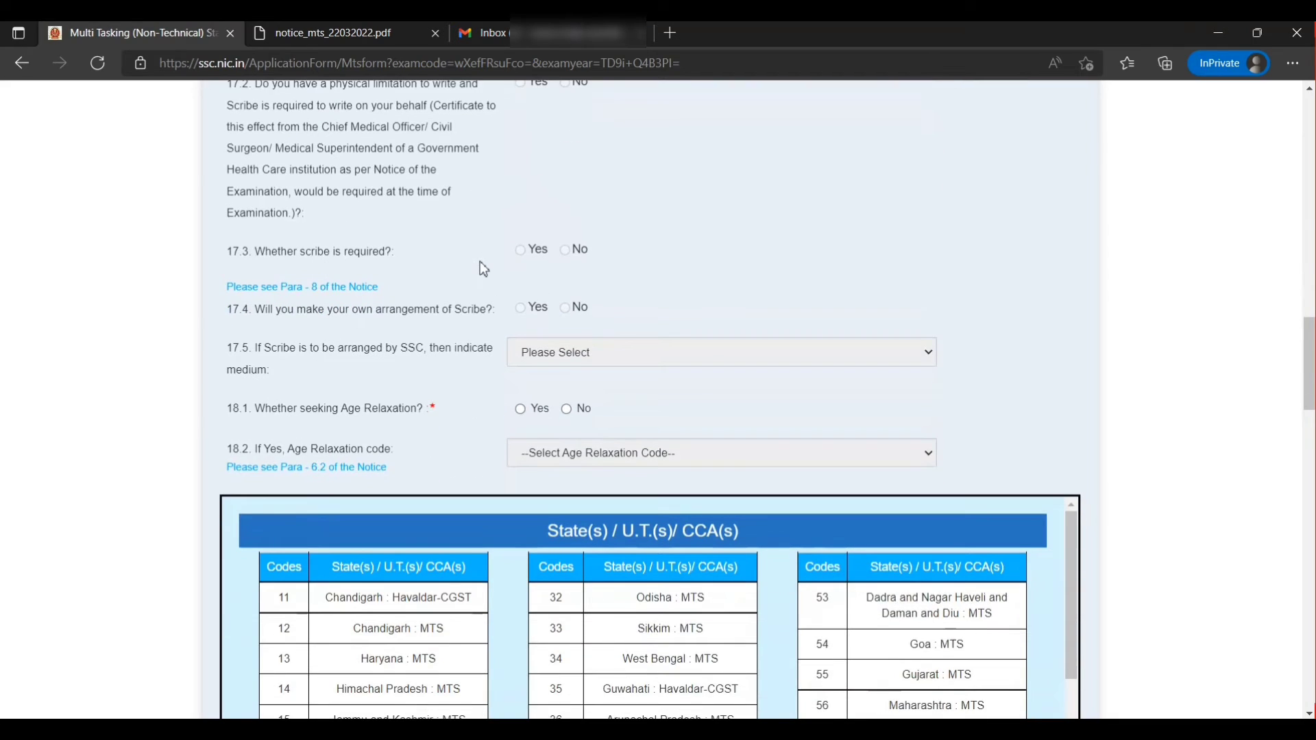
scroll(450, 279, down, 1)
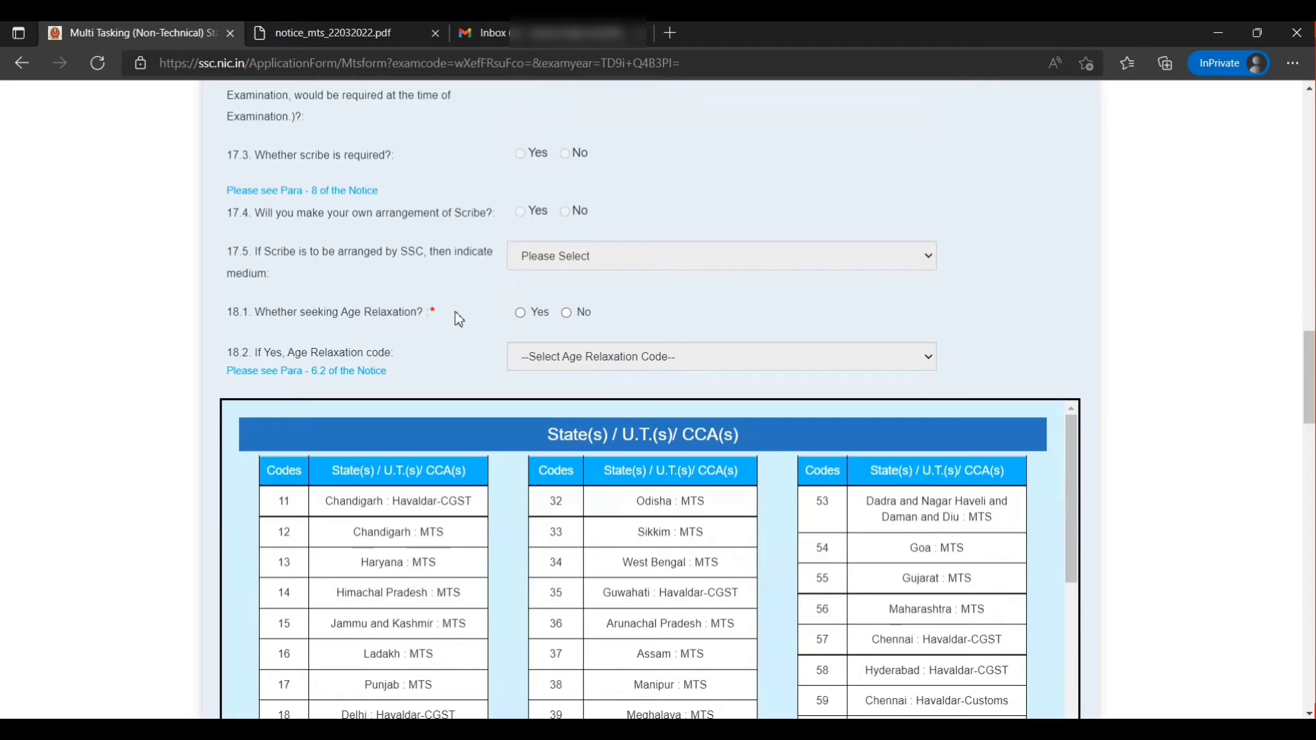
- Check the age relaxation codes offered for a Yes answer, and answer No to seeking age relaxation
click(521, 314)
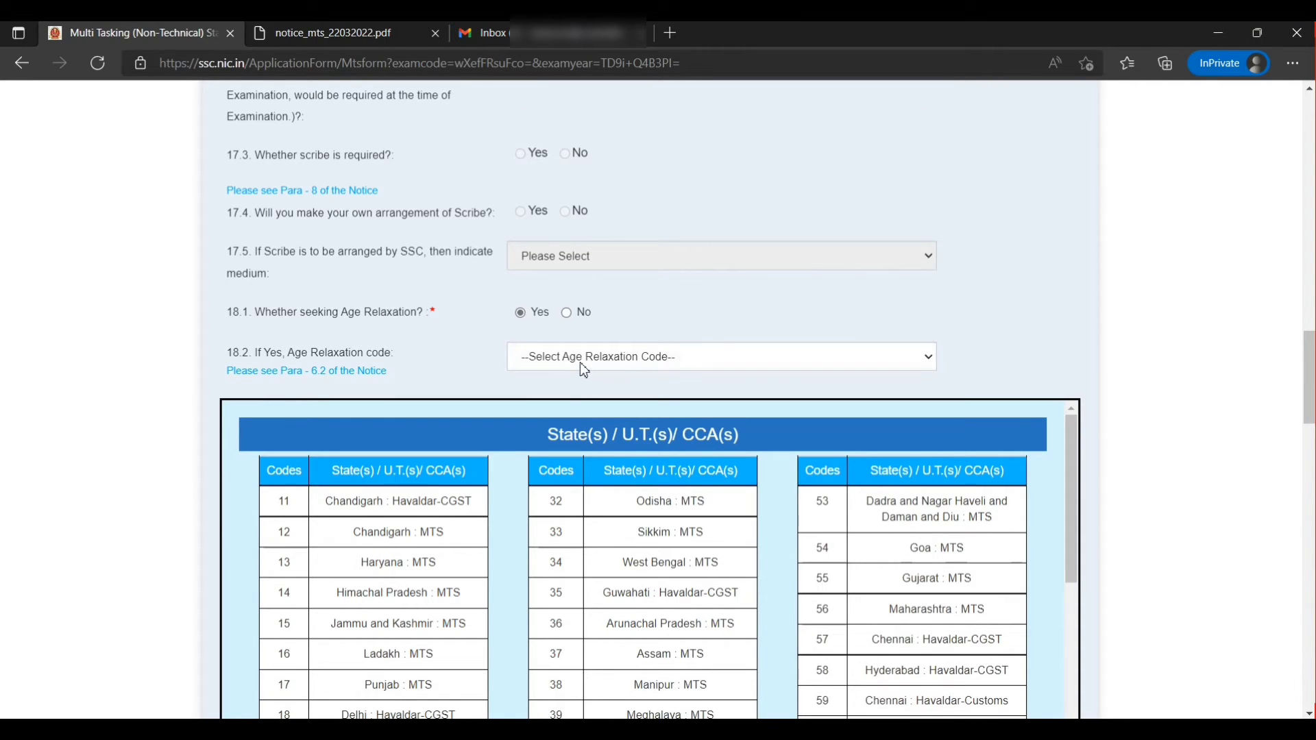
click(635, 362)
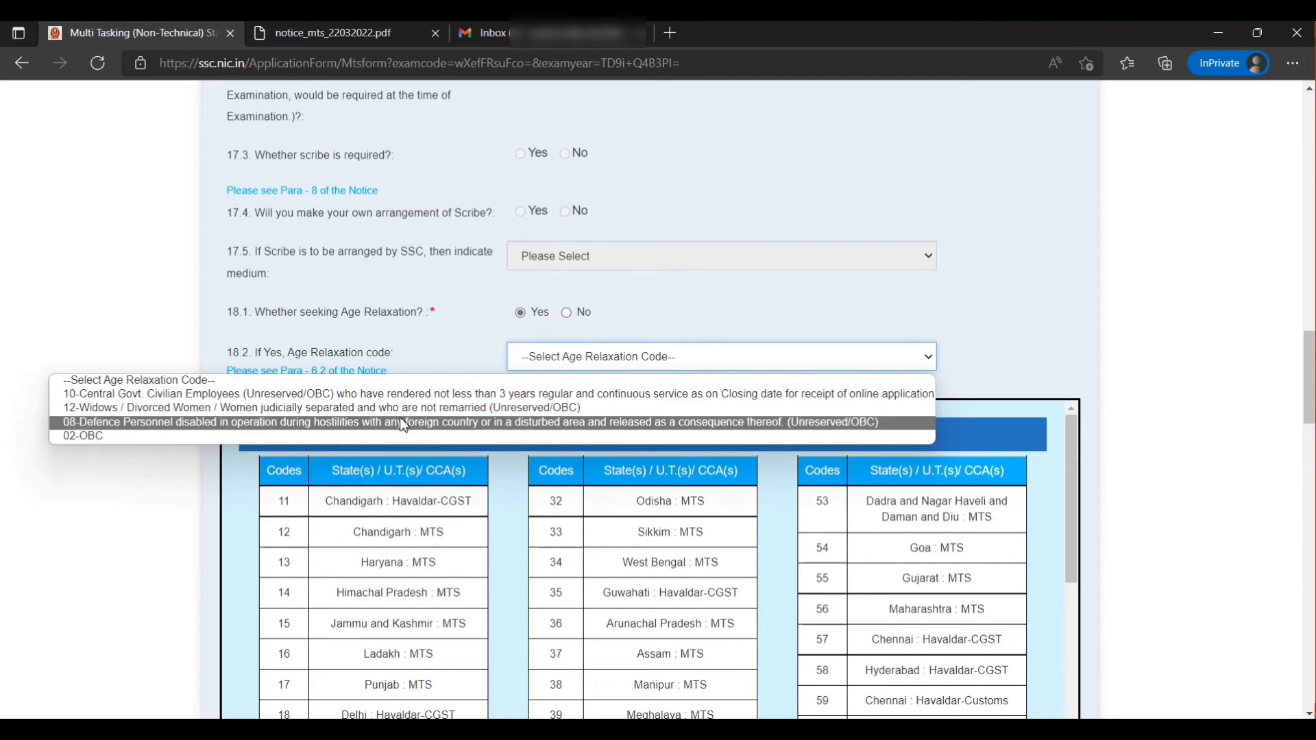
click(492, 361)
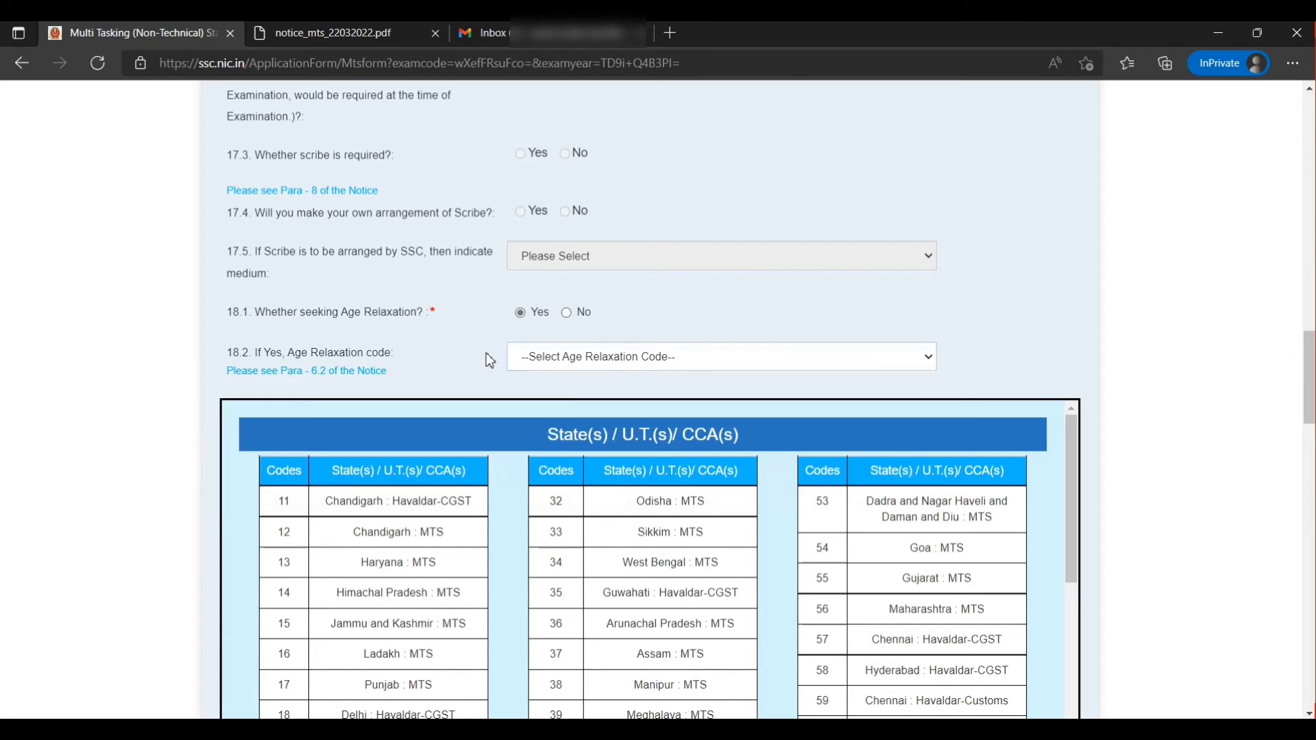
click(567, 313)
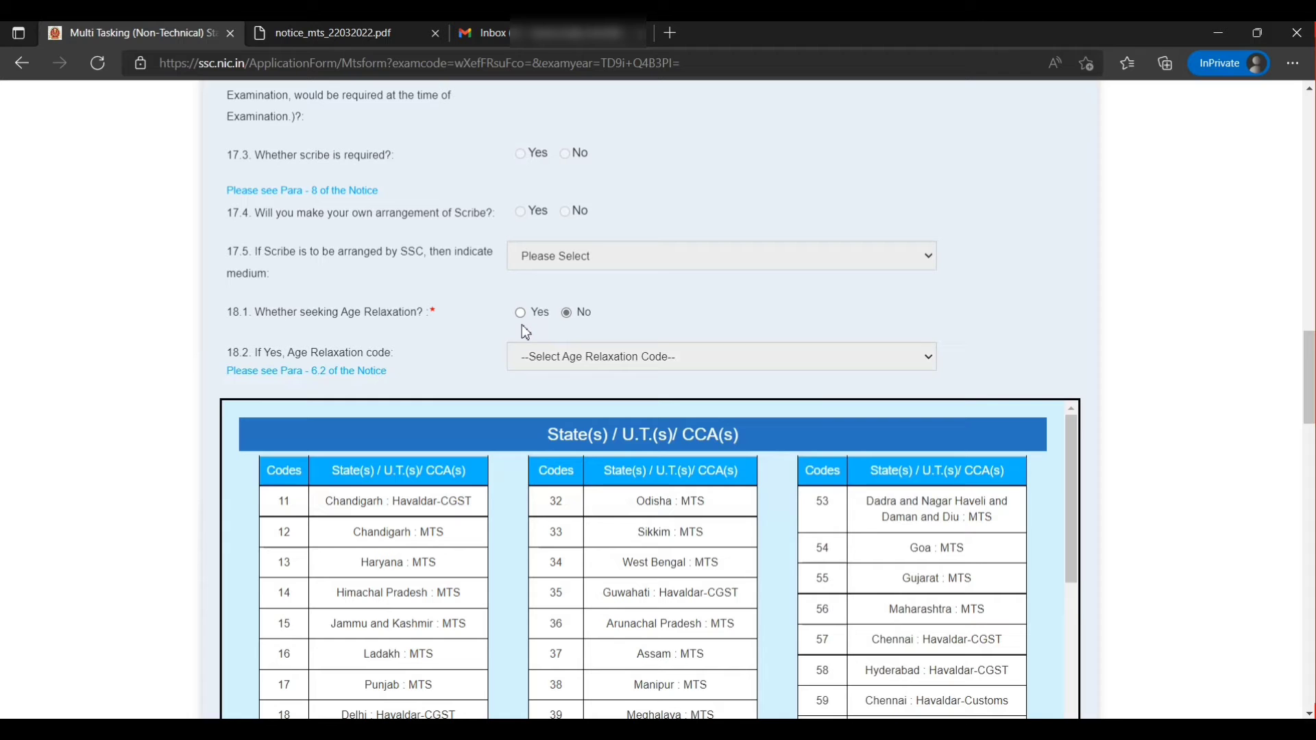
- Find Delhi : MTS in the State/UT/CCA code table and enter its code 20 as the first preference
scroll(515, 370, down, 3)
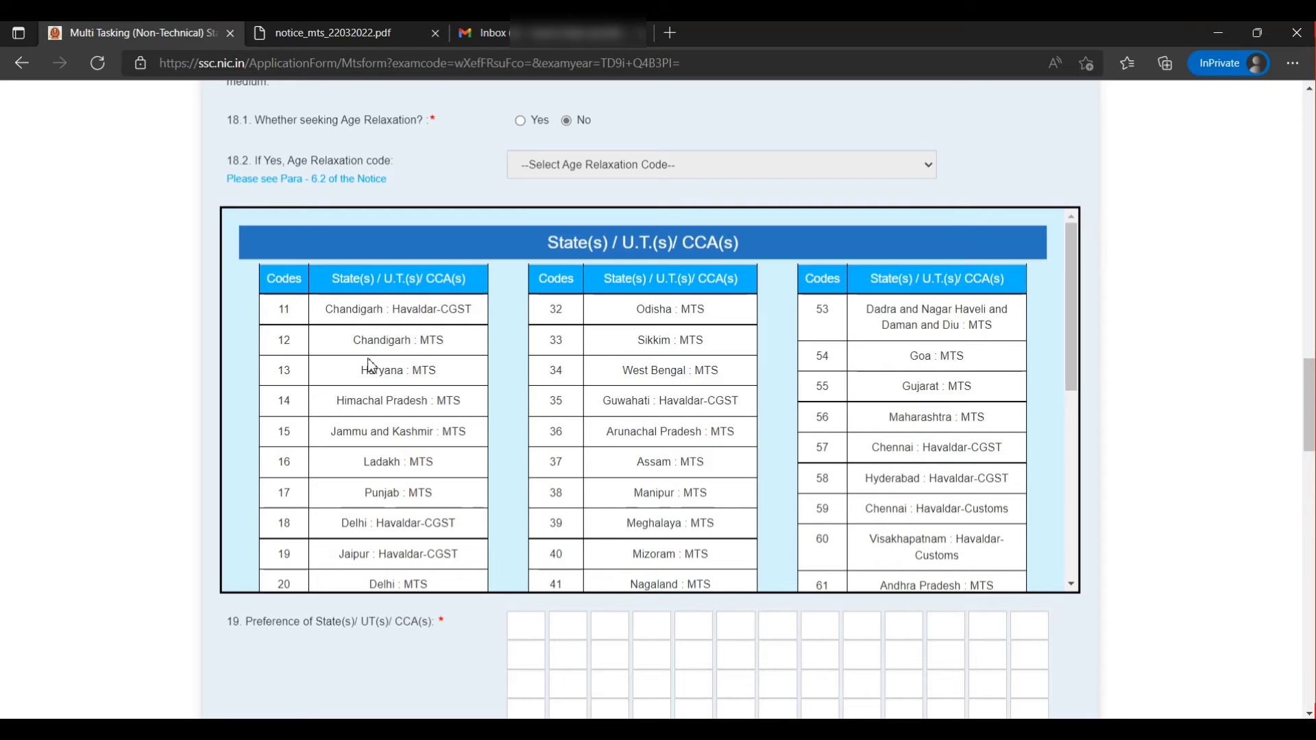
scroll(406, 415, down, 1)
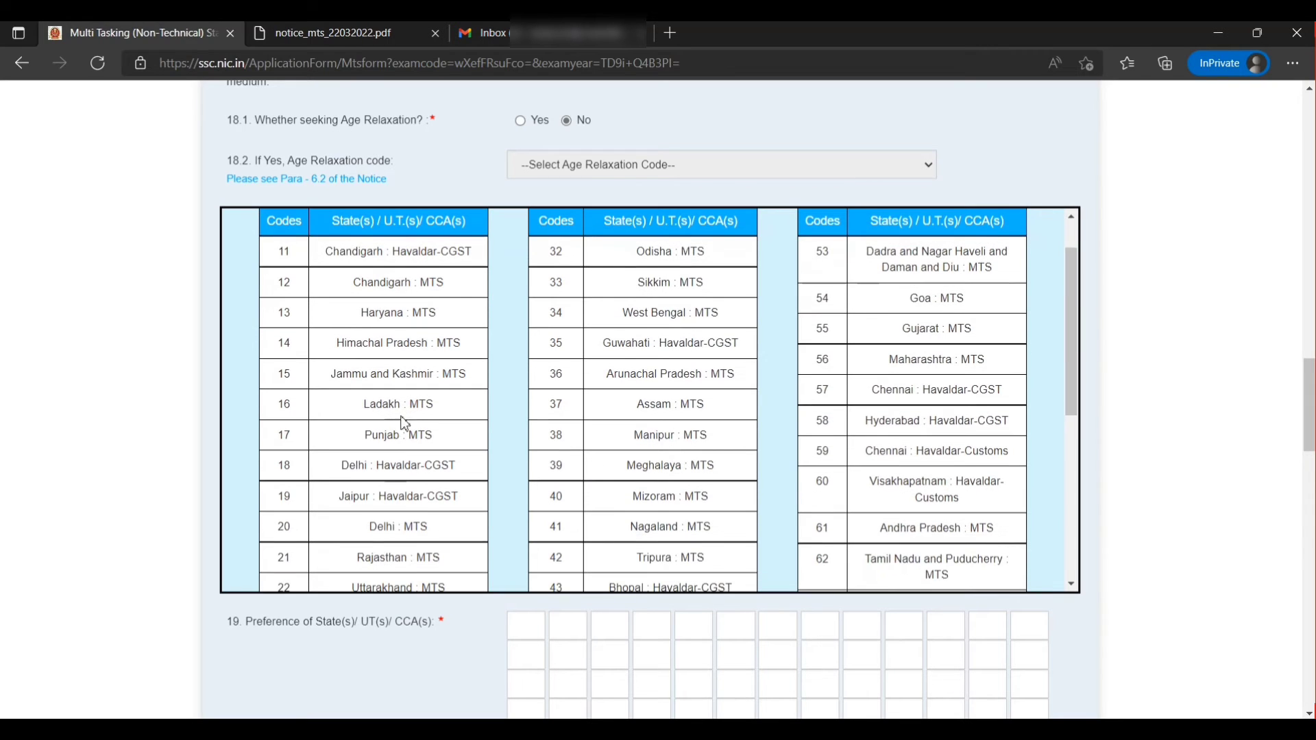
scroll(419, 483, down, 1)
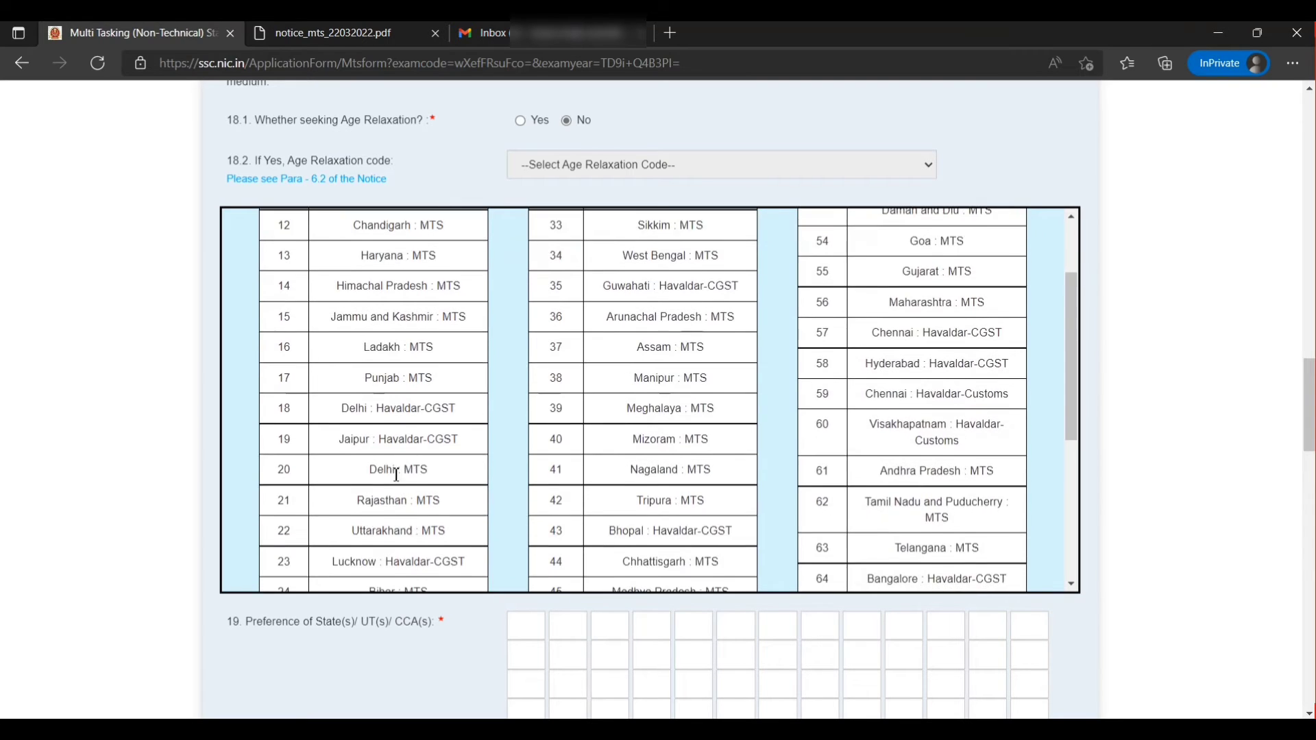
drag(369, 473, 420, 473)
drag(341, 410, 405, 411)
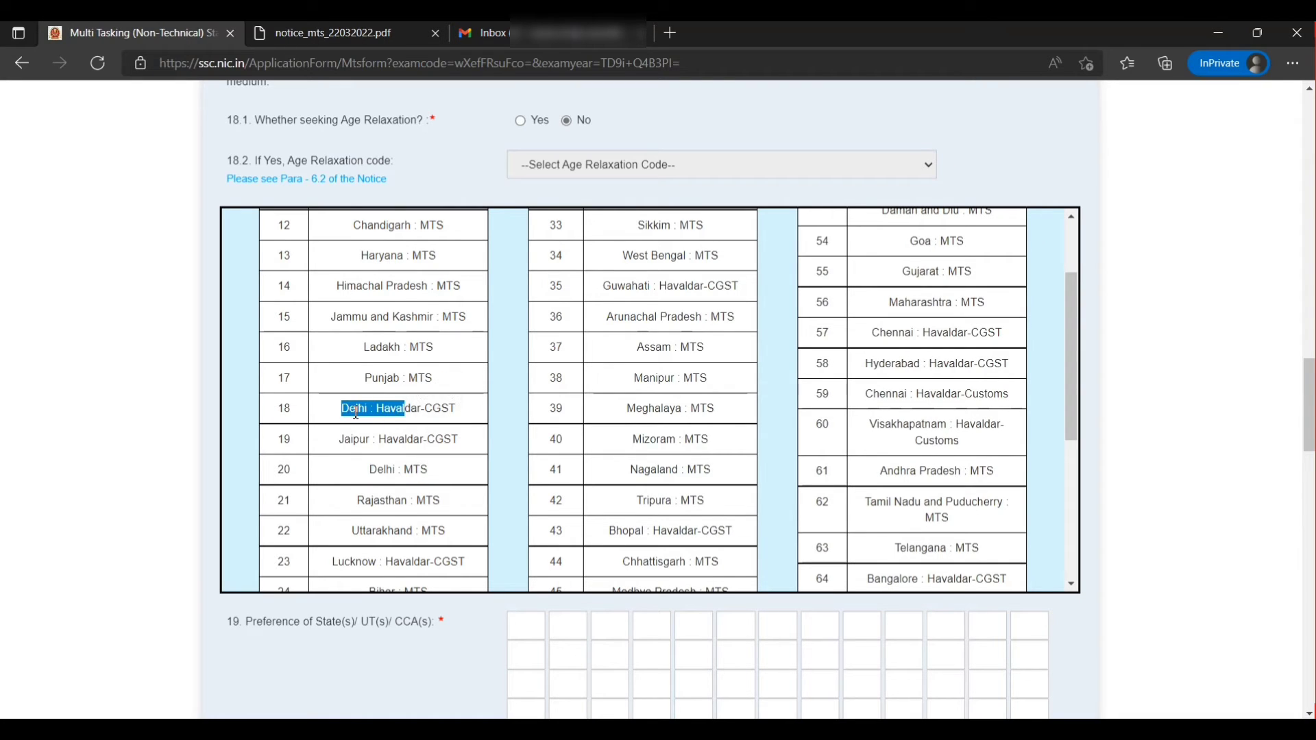
click(429, 414)
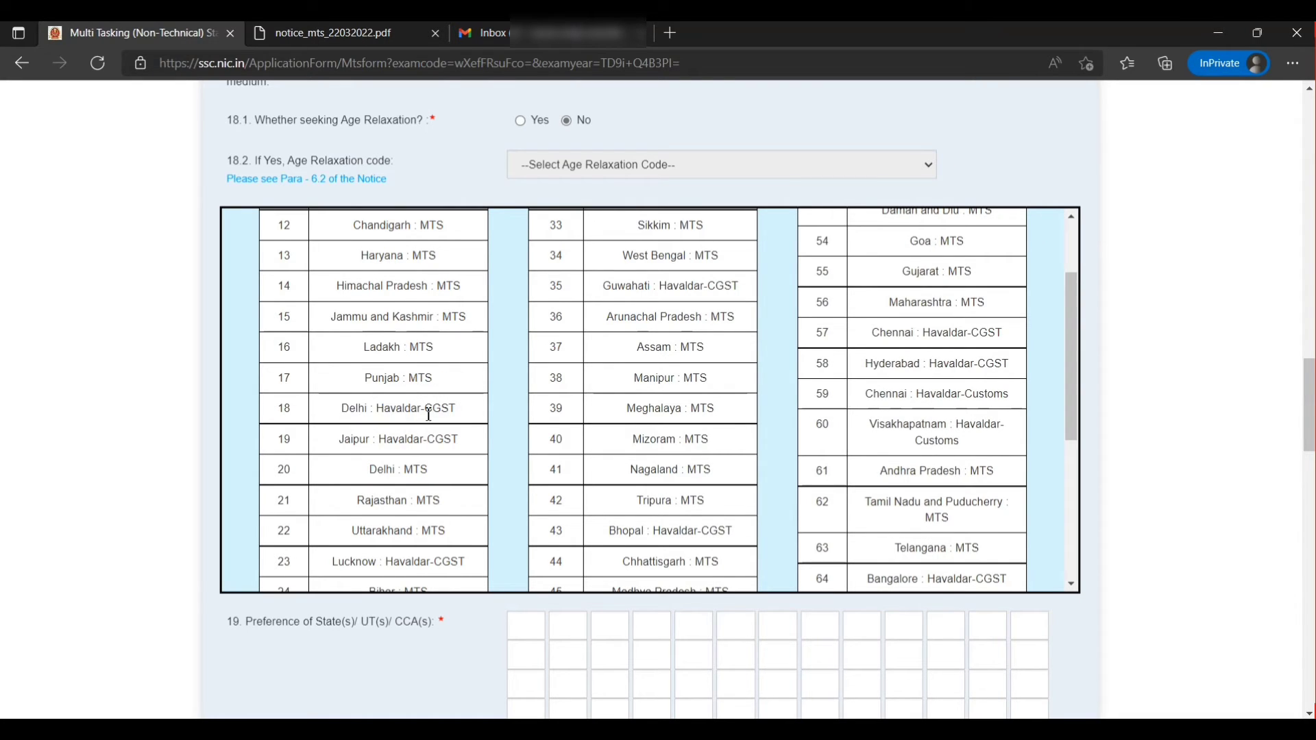
drag(371, 473, 386, 473)
click(421, 472)
drag(373, 470, 432, 476)
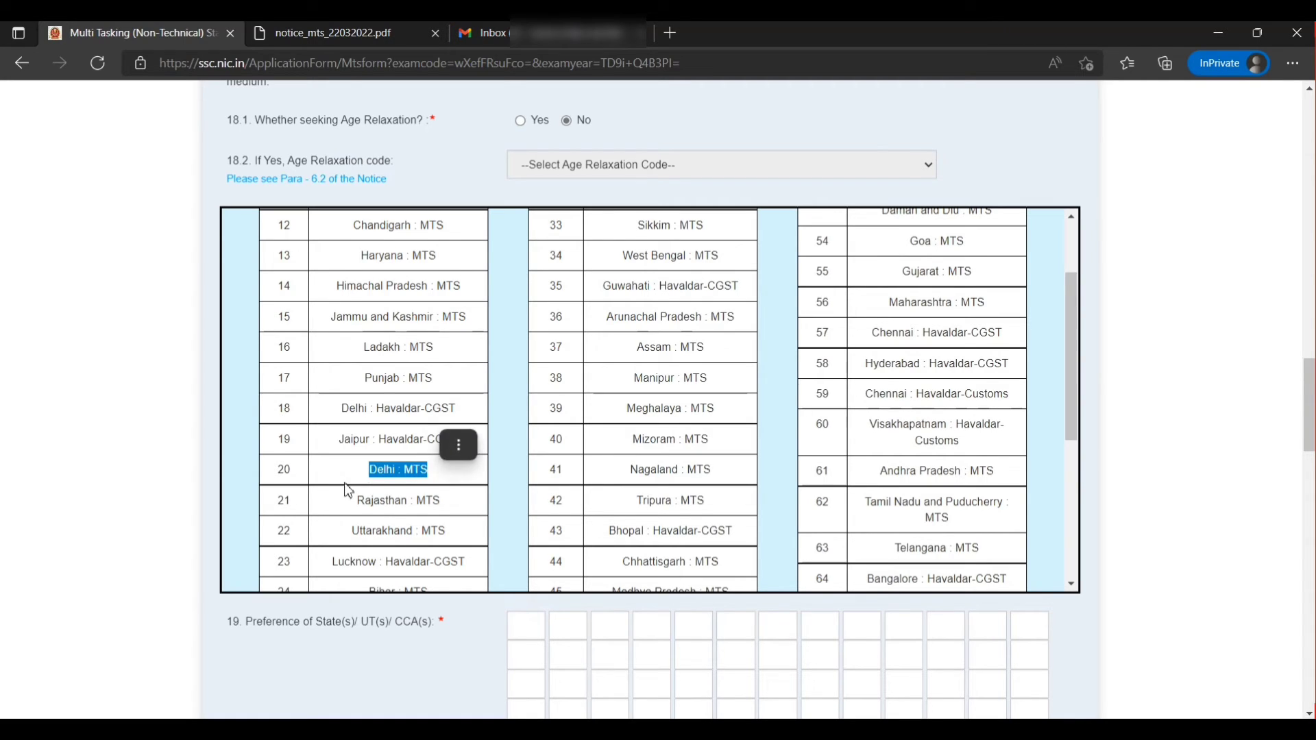
double_click(286, 470)
click(526, 625)
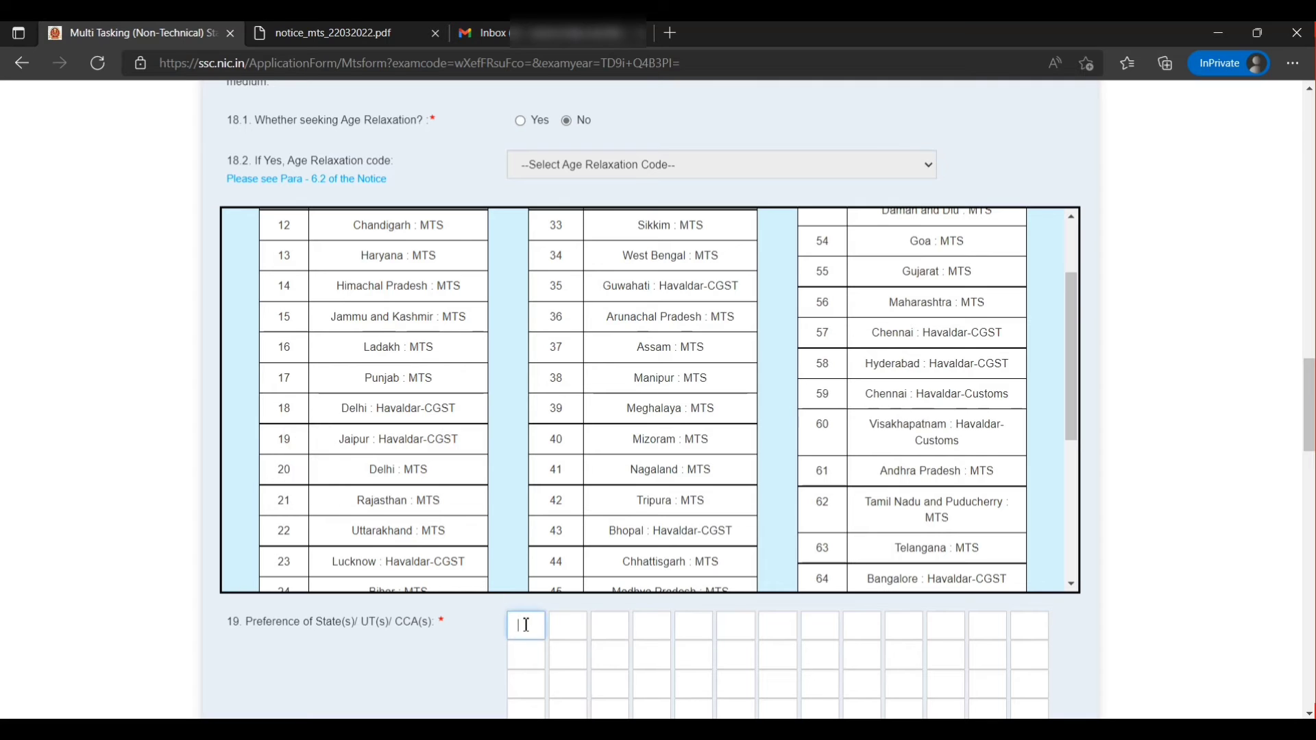
text(20)
- Find Gujarat : MTS in the code table and enter its code 55 as the second State/UT preference
scroll(449, 508, down, 1)
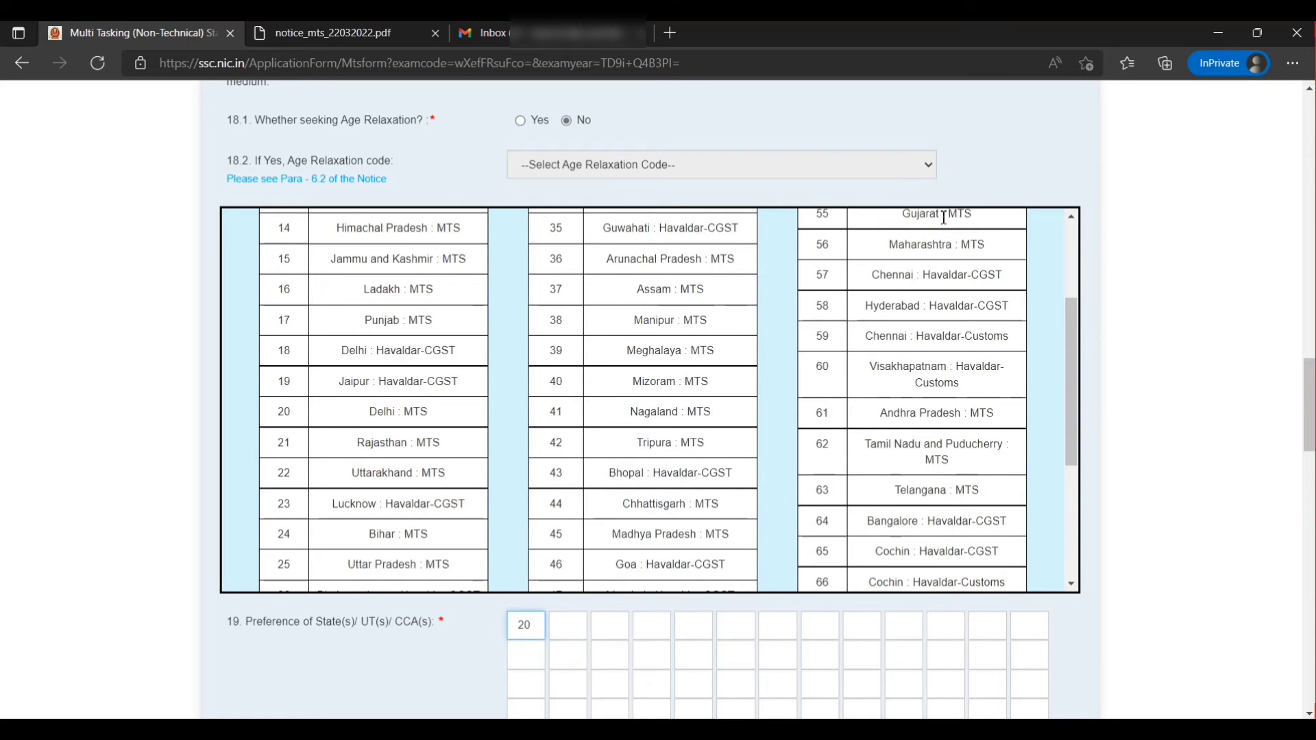
scroll(970, 295, up, 1)
drag(975, 272, 916, 274)
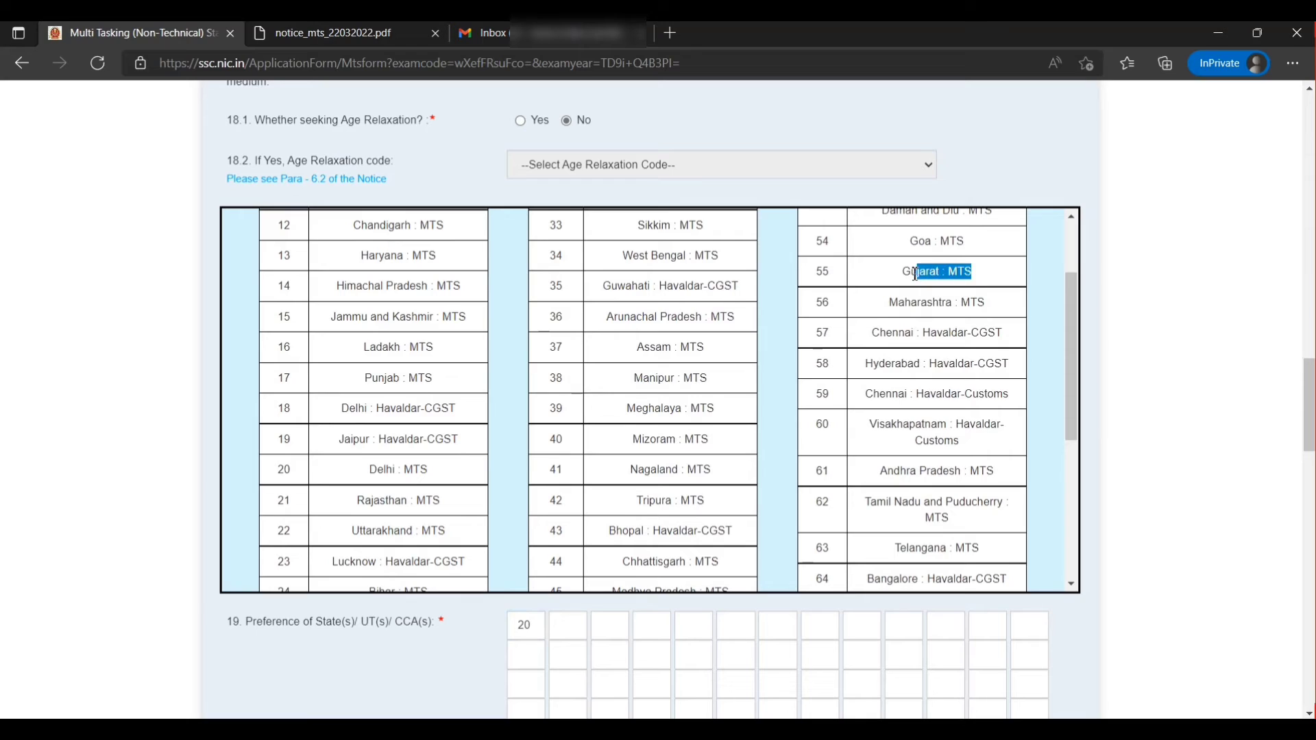
click(835, 271)
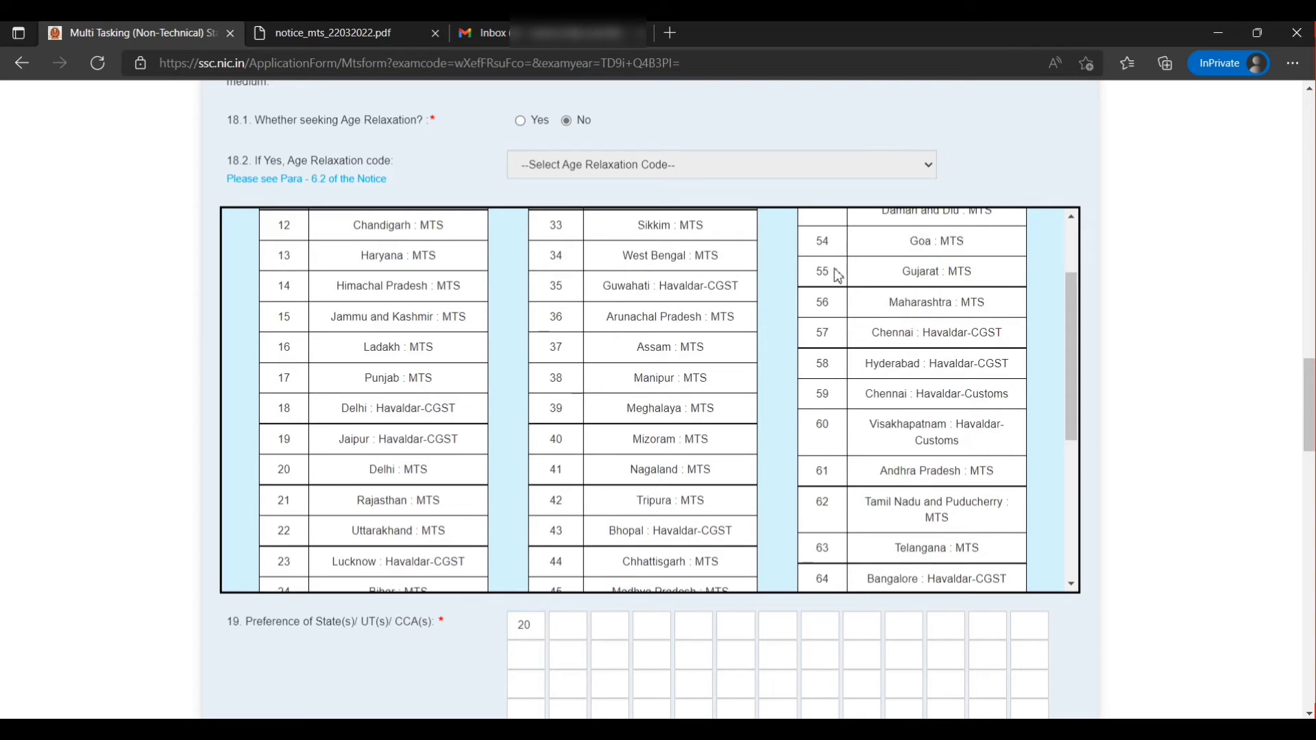
click(567, 630)
text(55)
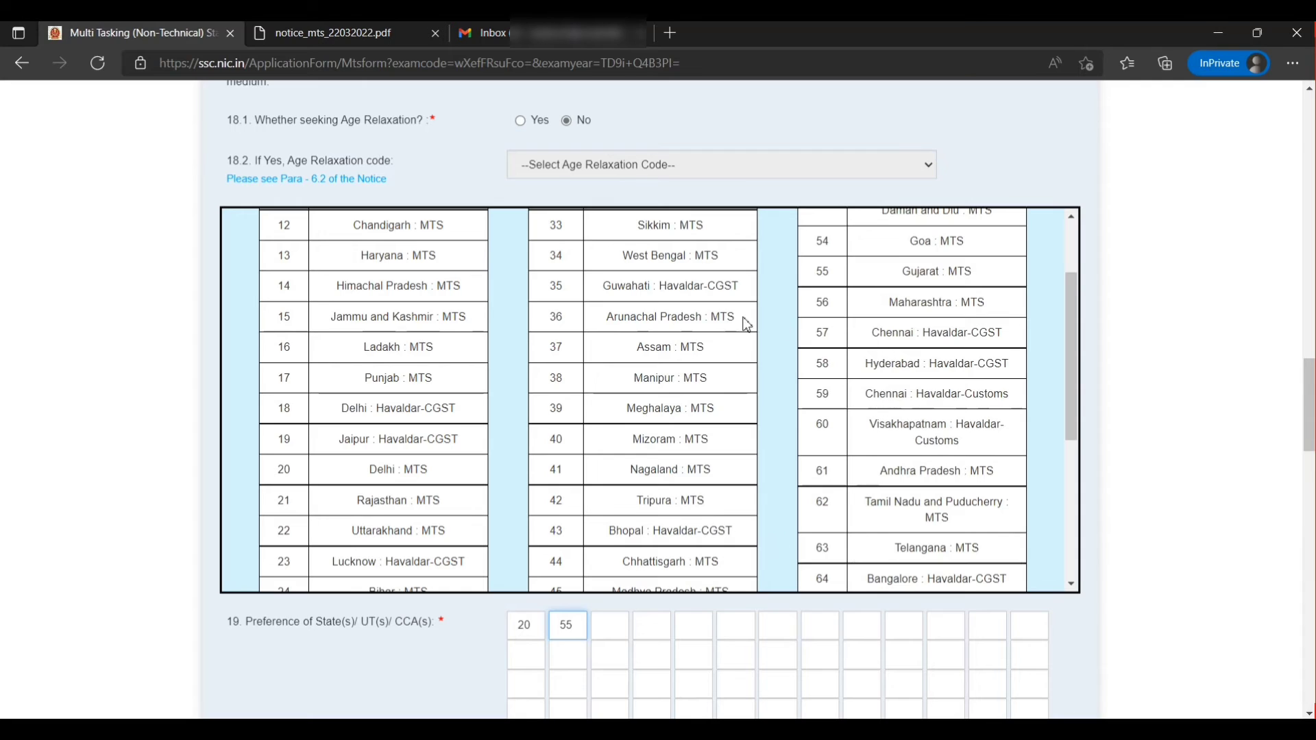
- Review the MTS and Havaldar codes in the table and enter code 46 as the third State/UT preference
drag(739, 317, 715, 319)
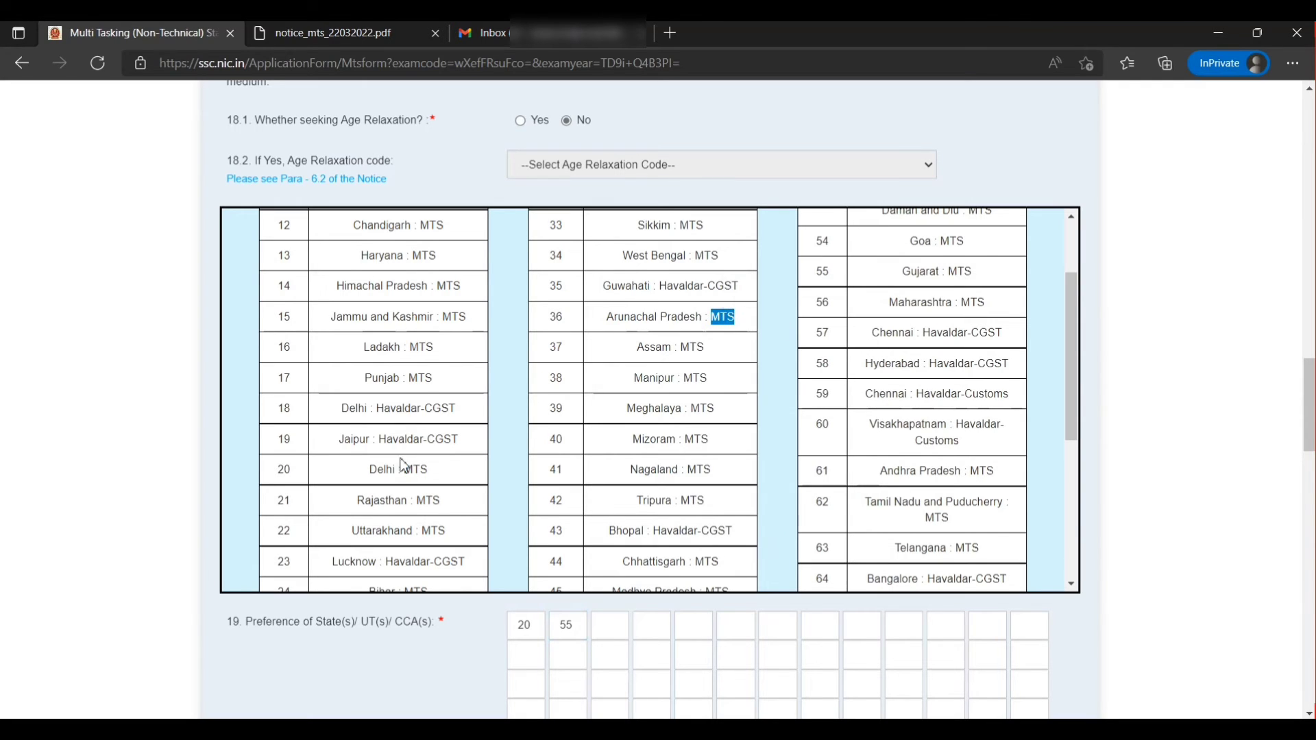
drag(379, 439, 431, 444)
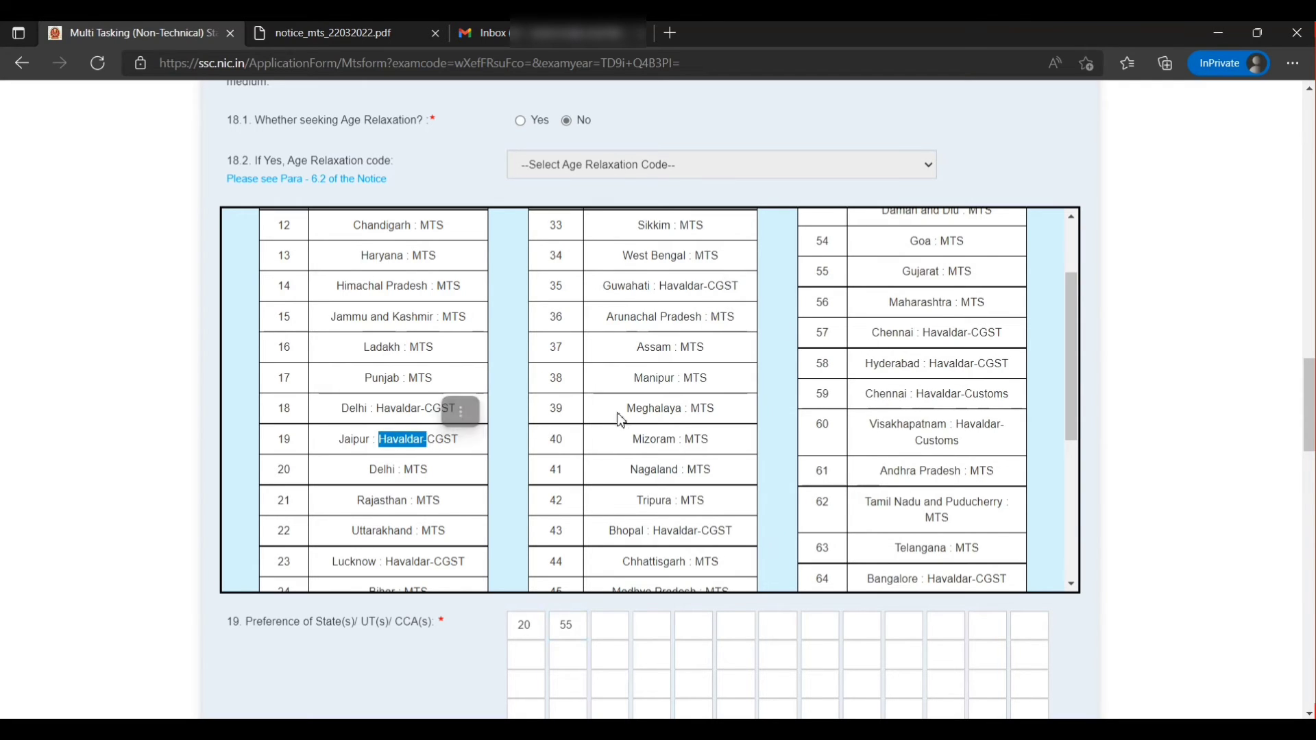
click(650, 409)
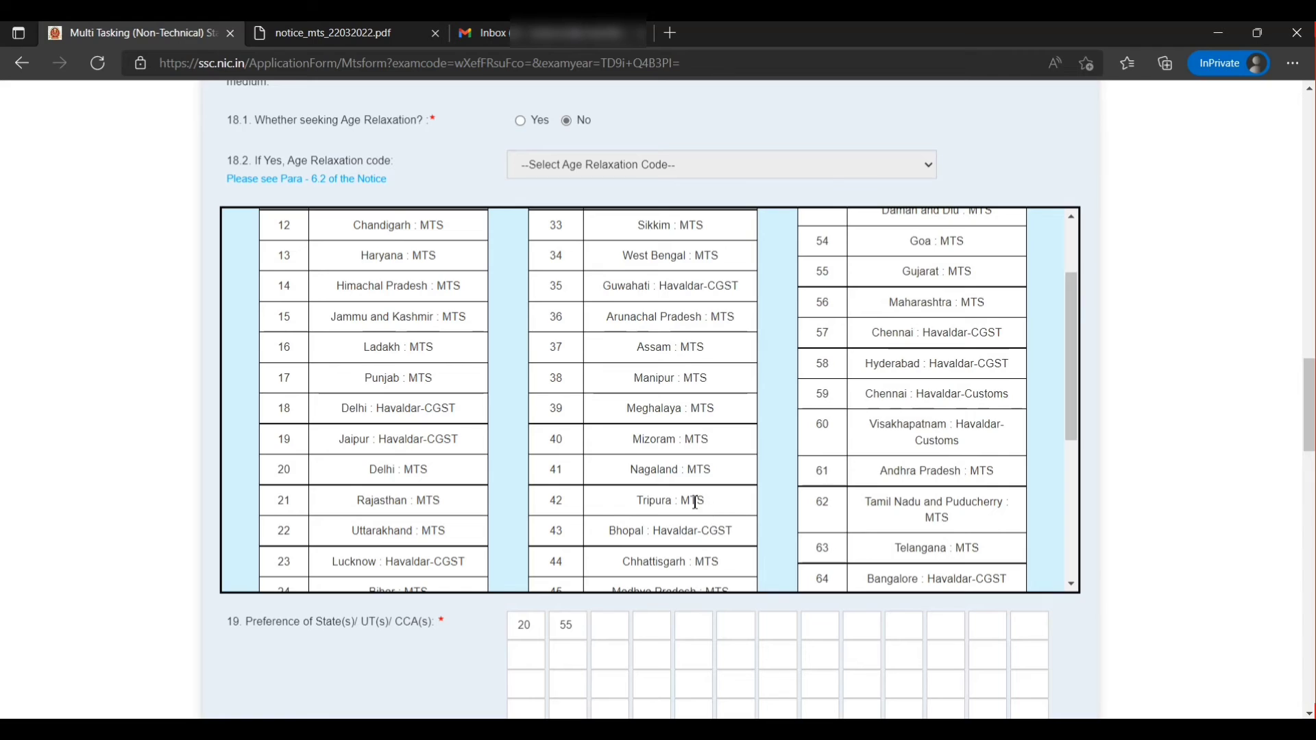
scroll(455, 367, up, 2)
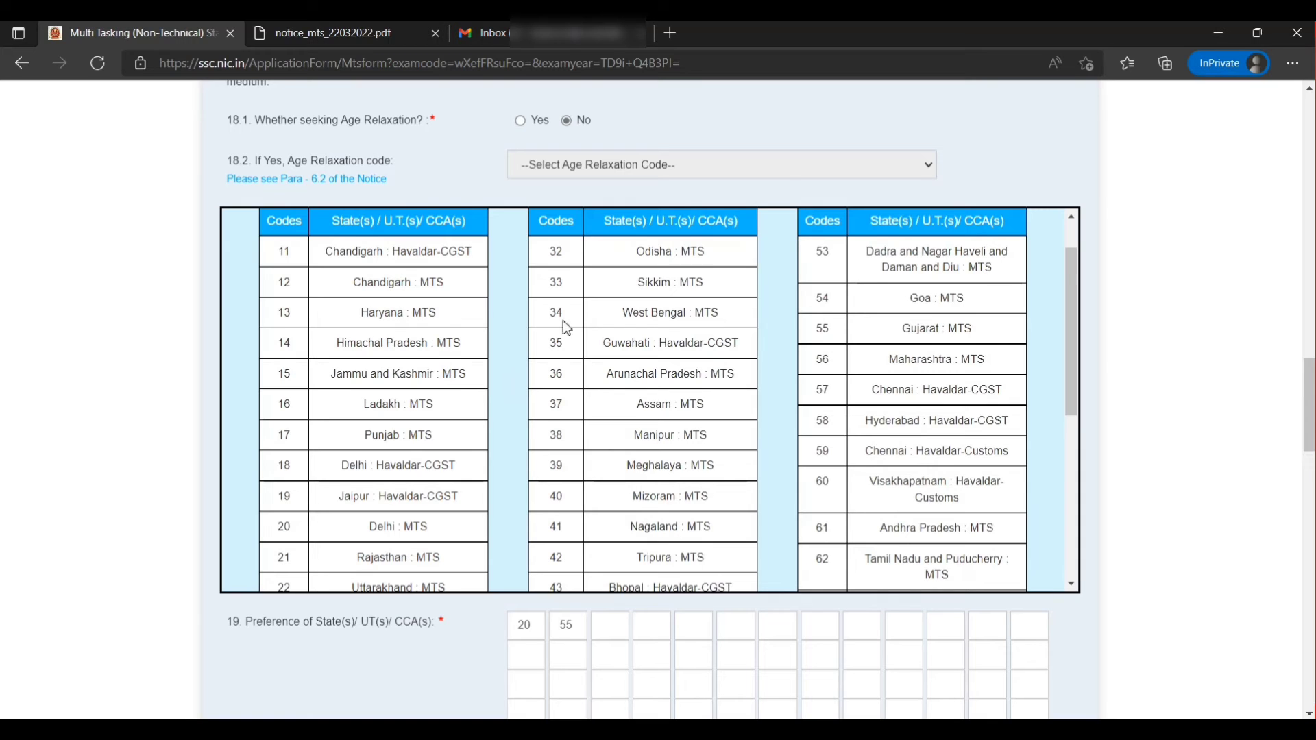
scroll(639, 320, down, 2)
scroll(563, 557, down, 2)
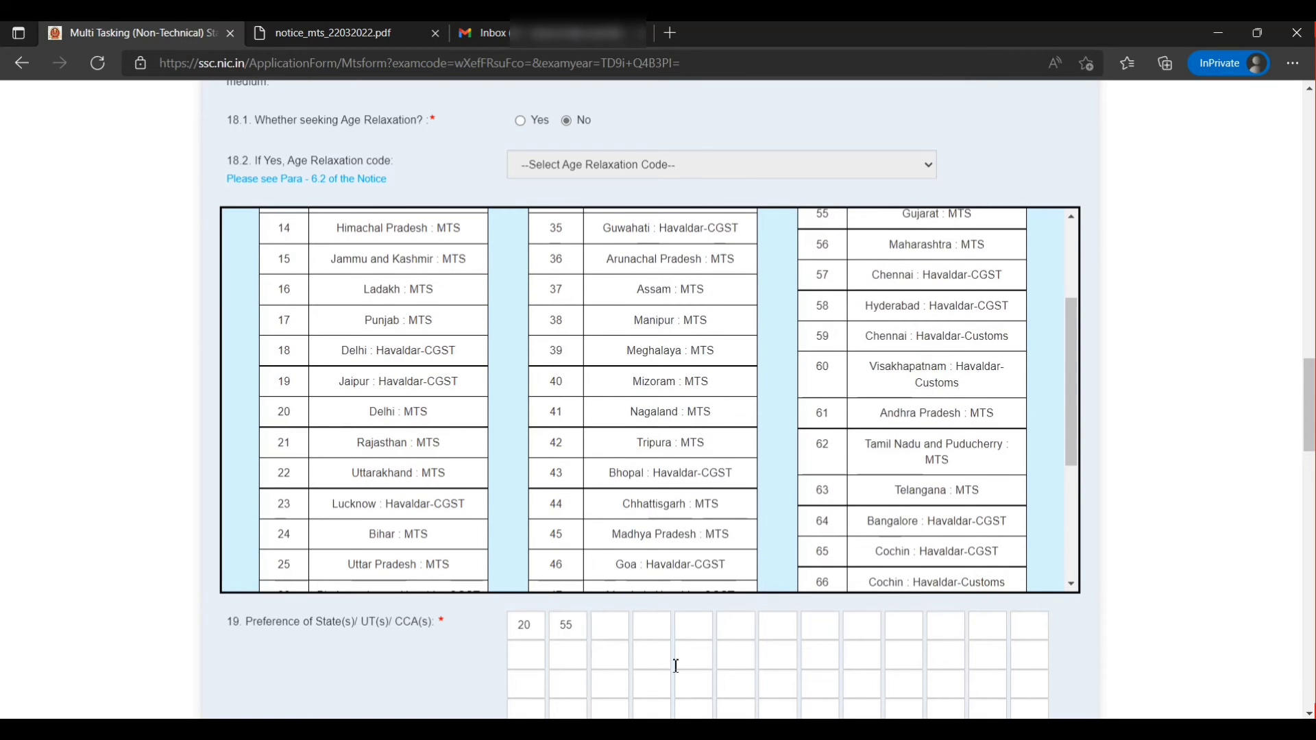
scroll(676, 666, down, 2)
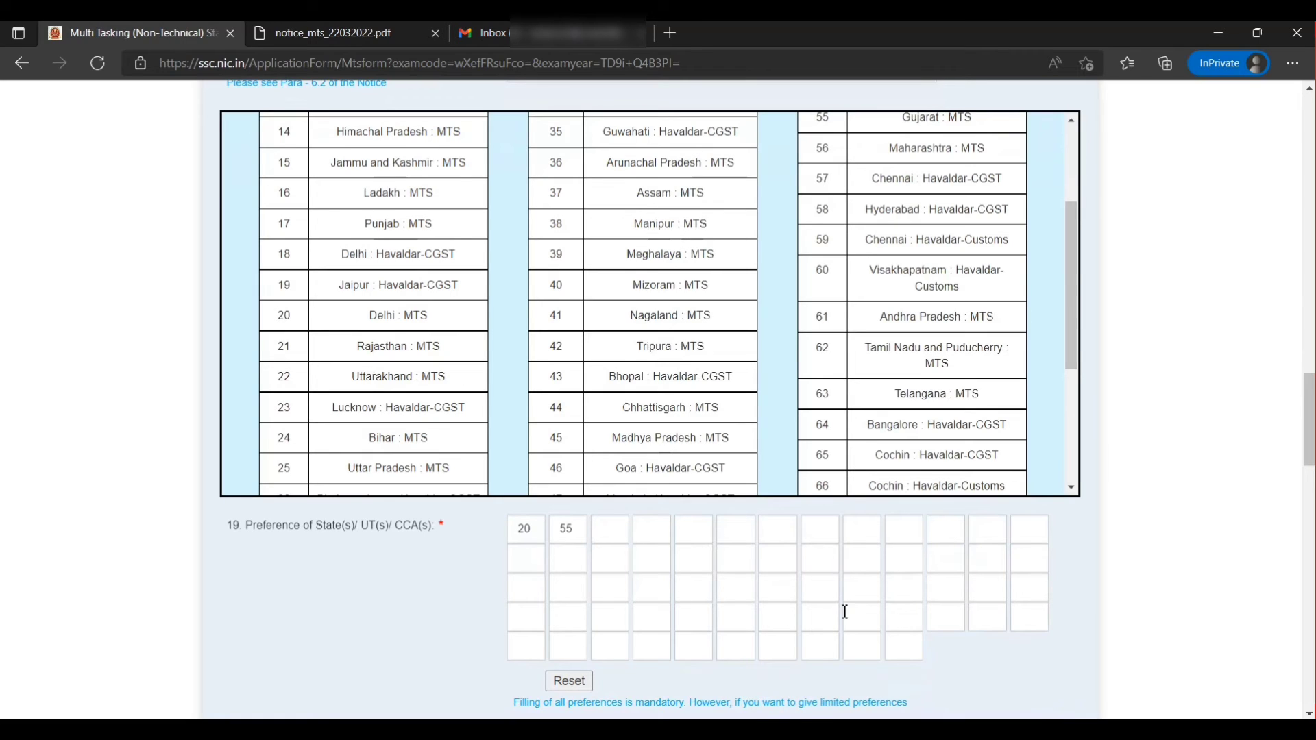
click(620, 530)
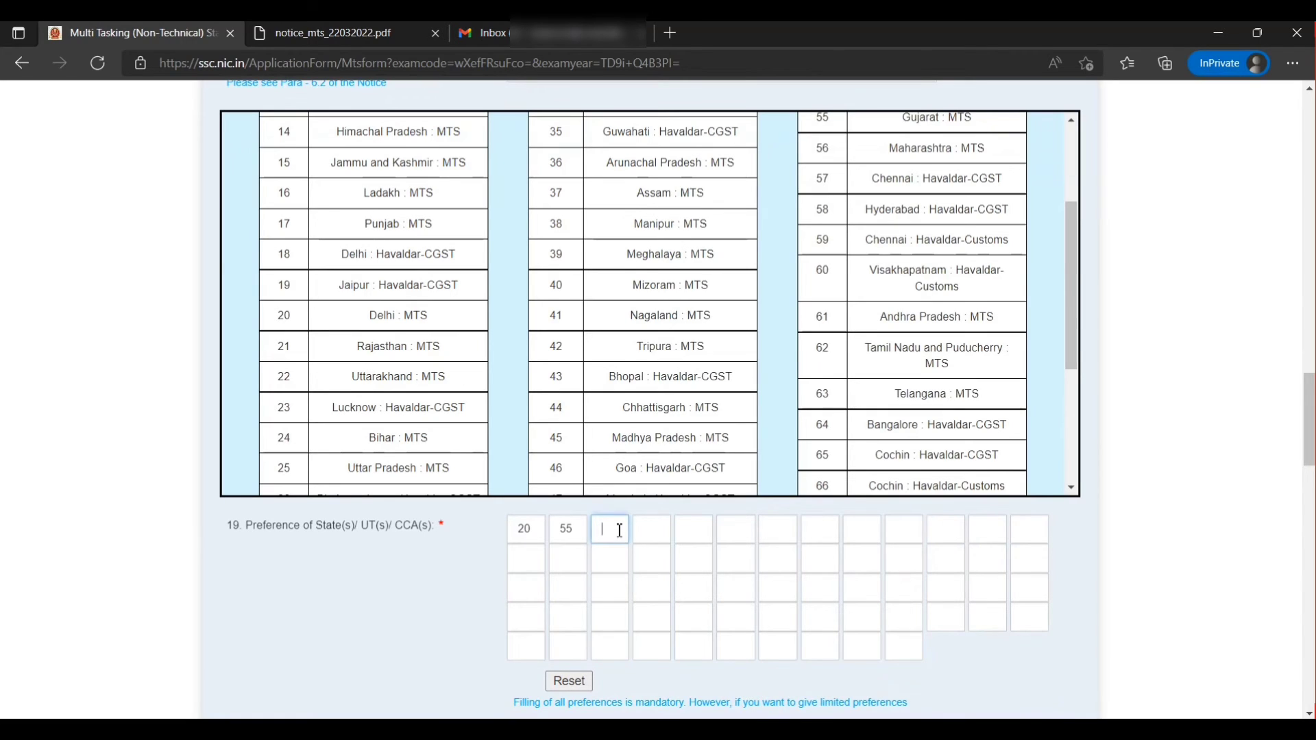
text(46)
- Enter X to close off the preferences after the third one, and reset the whole State/UT preference grid
click(659, 536)
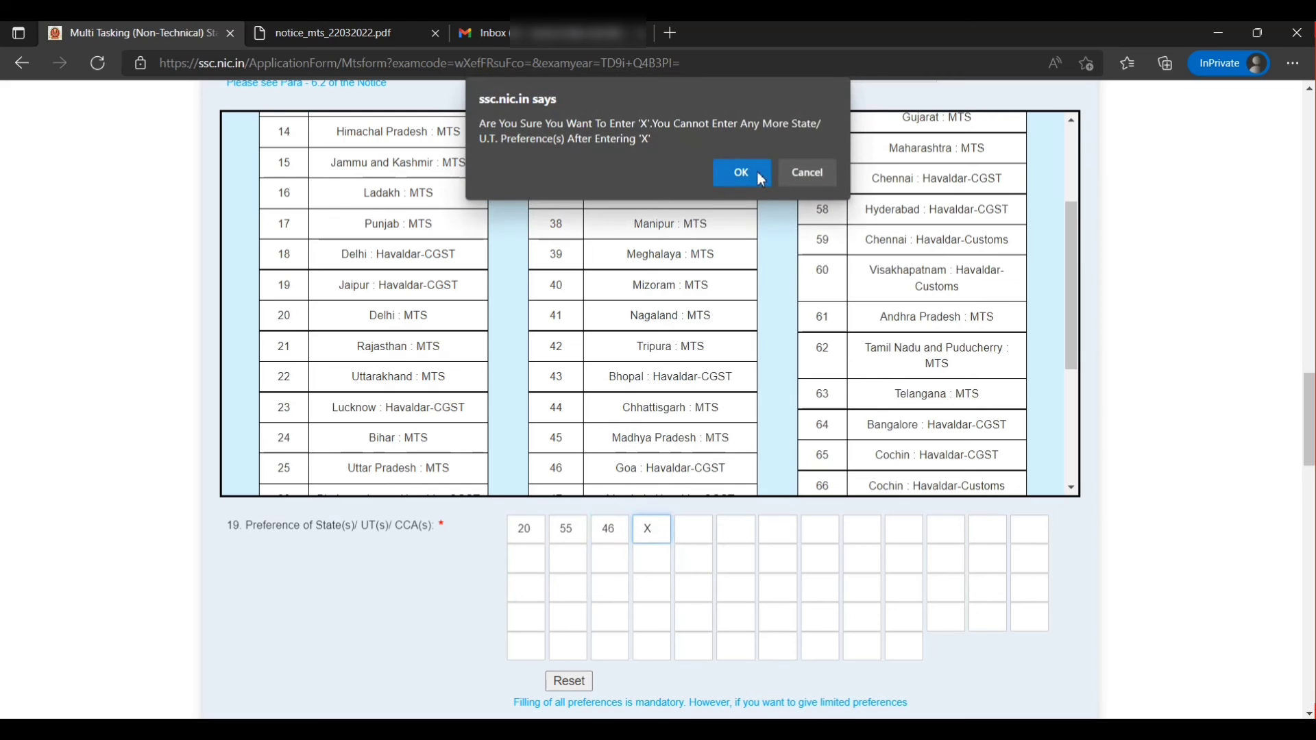
click(759, 176)
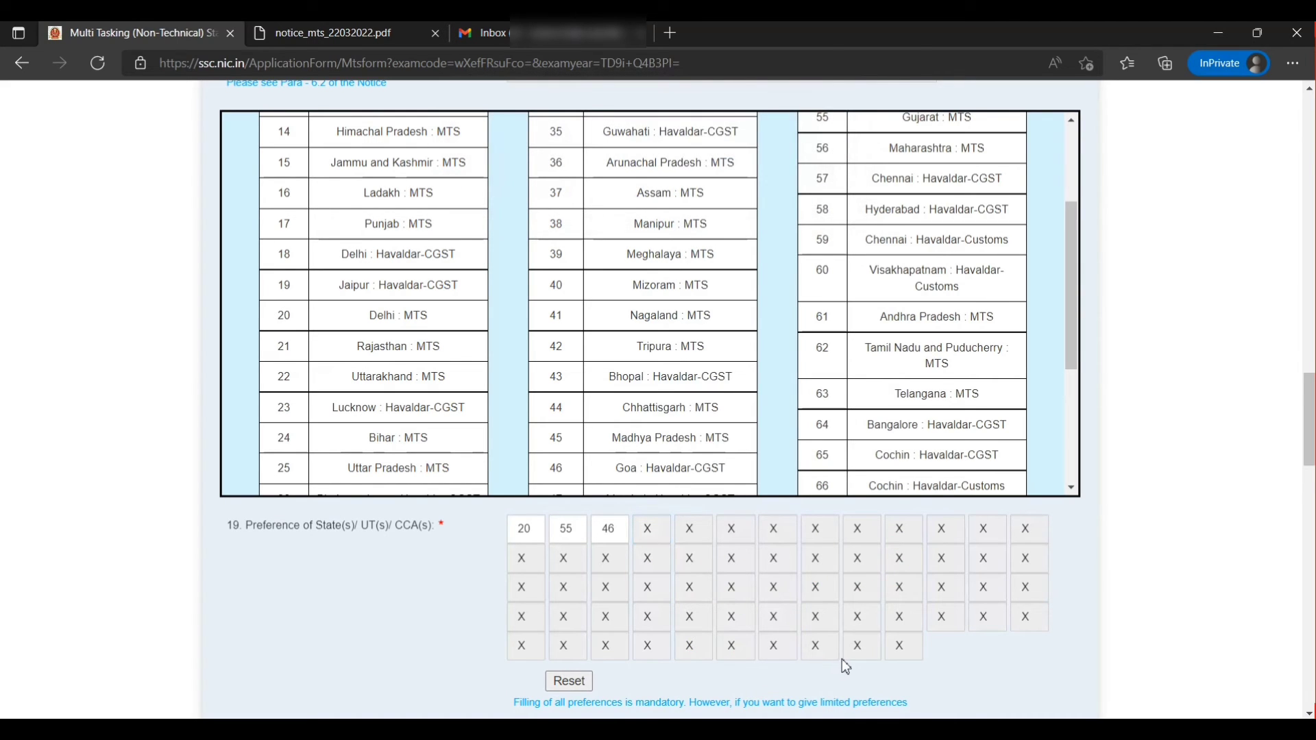
click(581, 684)
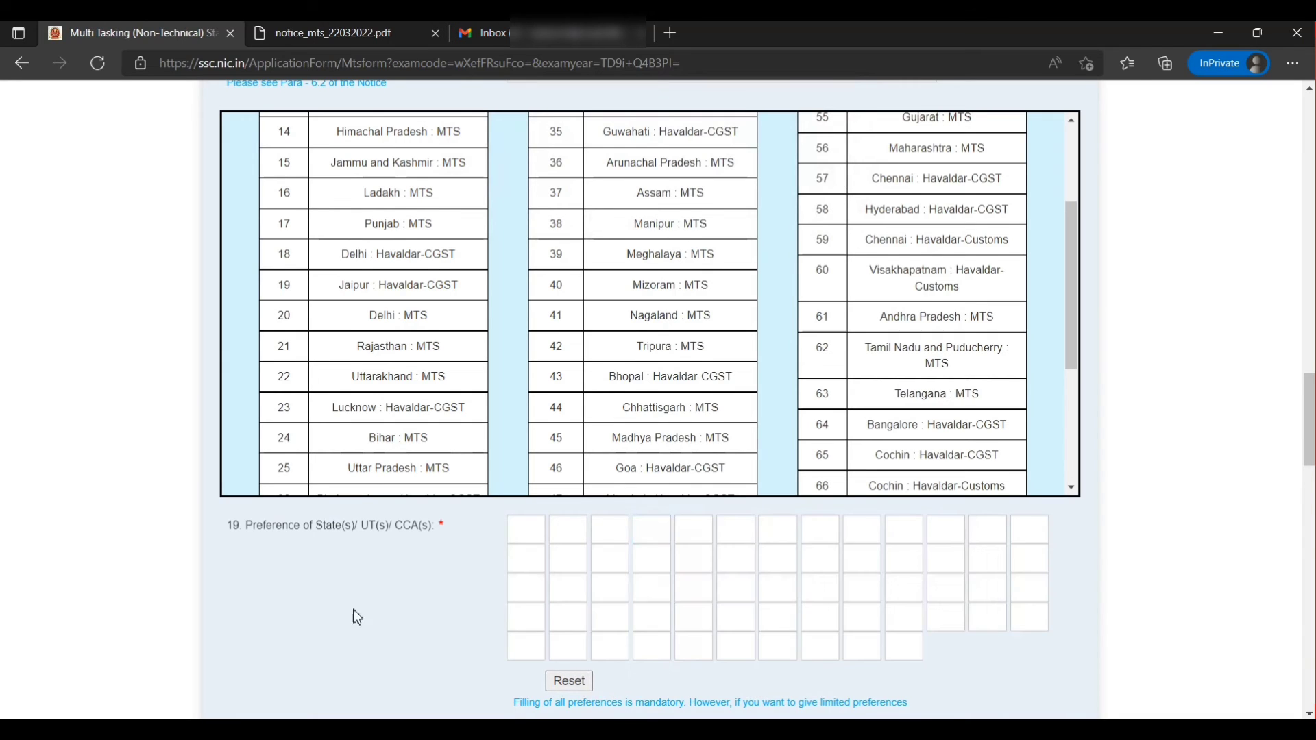
- Look through the options for the Highest Educational Qualification without choosing one
scroll(356, 617, down, 4)
scroll(411, 494, down, 1)
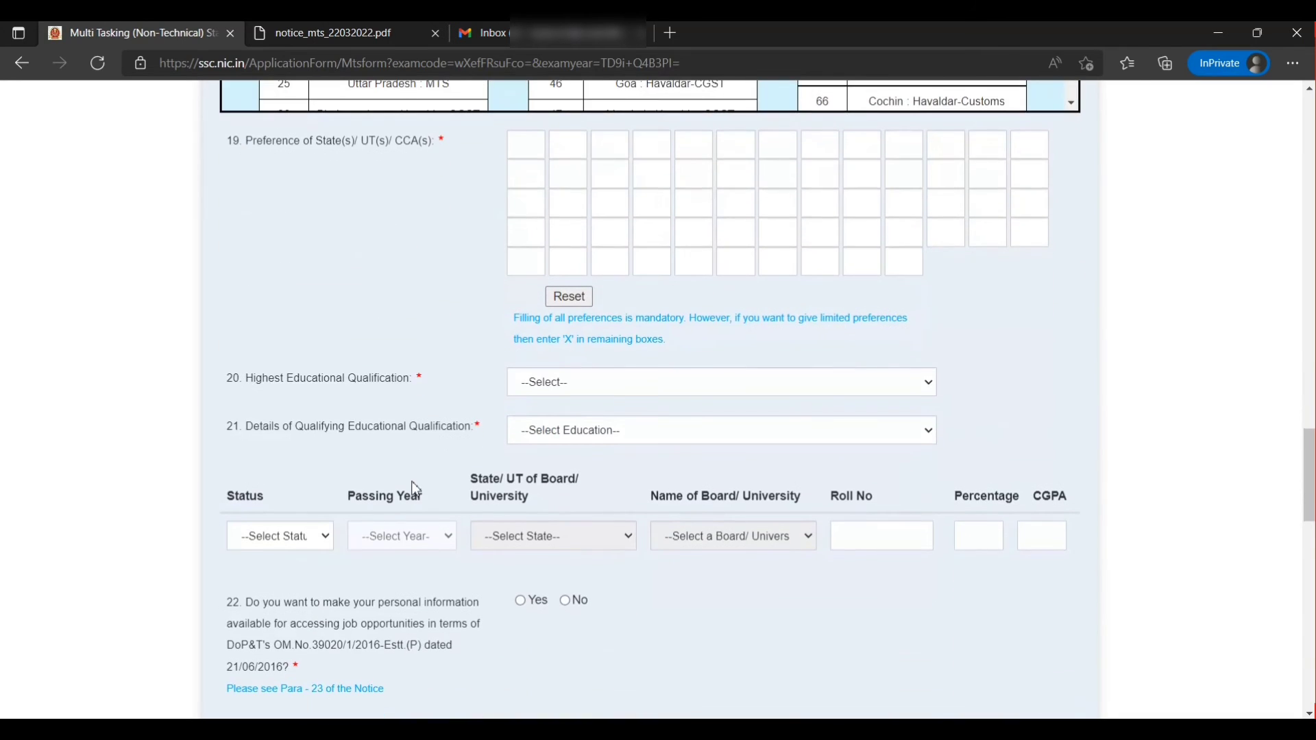
click(612, 388)
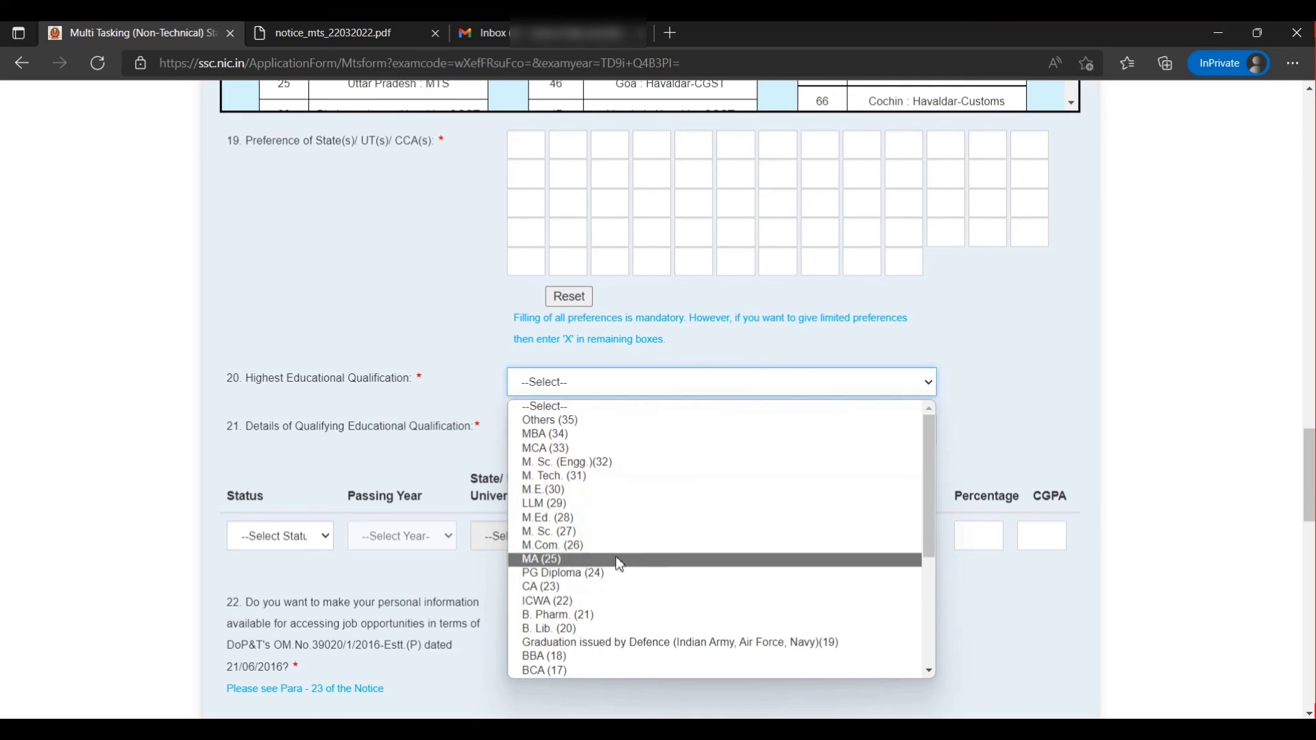
scroll(614, 610, down, 1)
scroll(617, 621, down, 4)
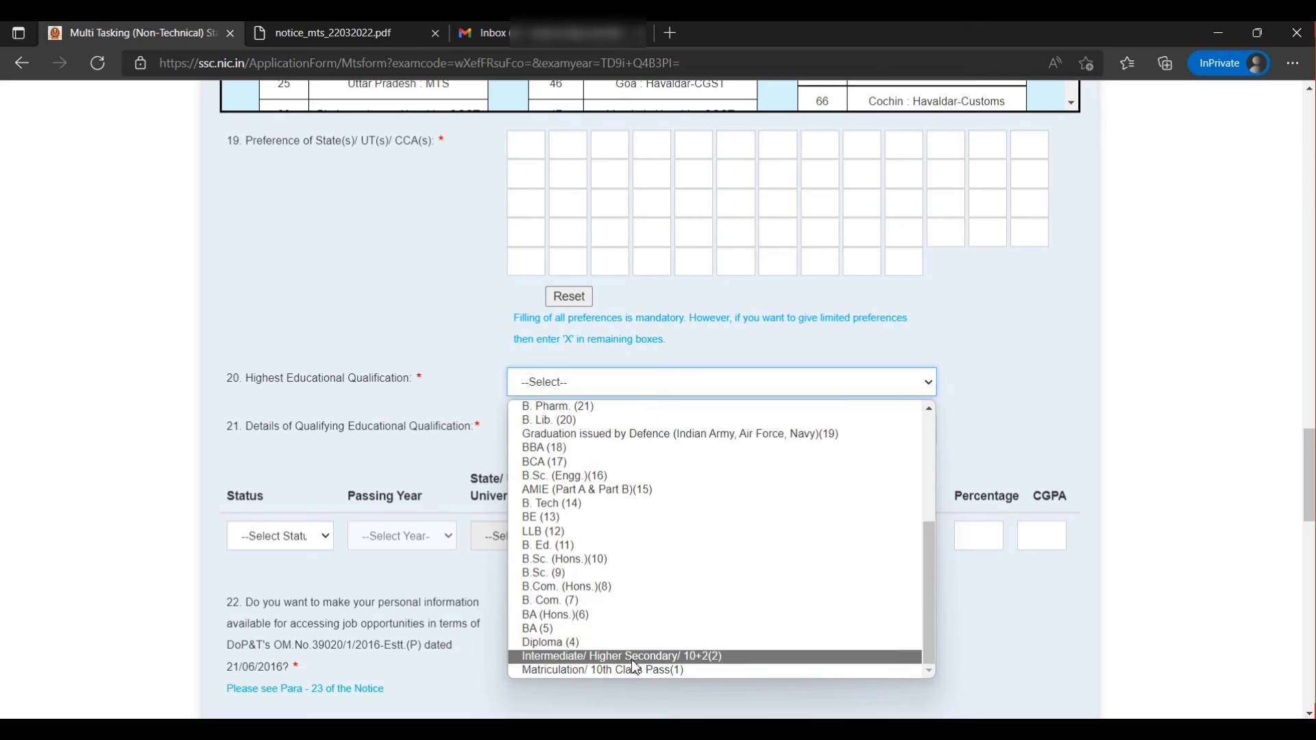
scroll(621, 528, up, 4)
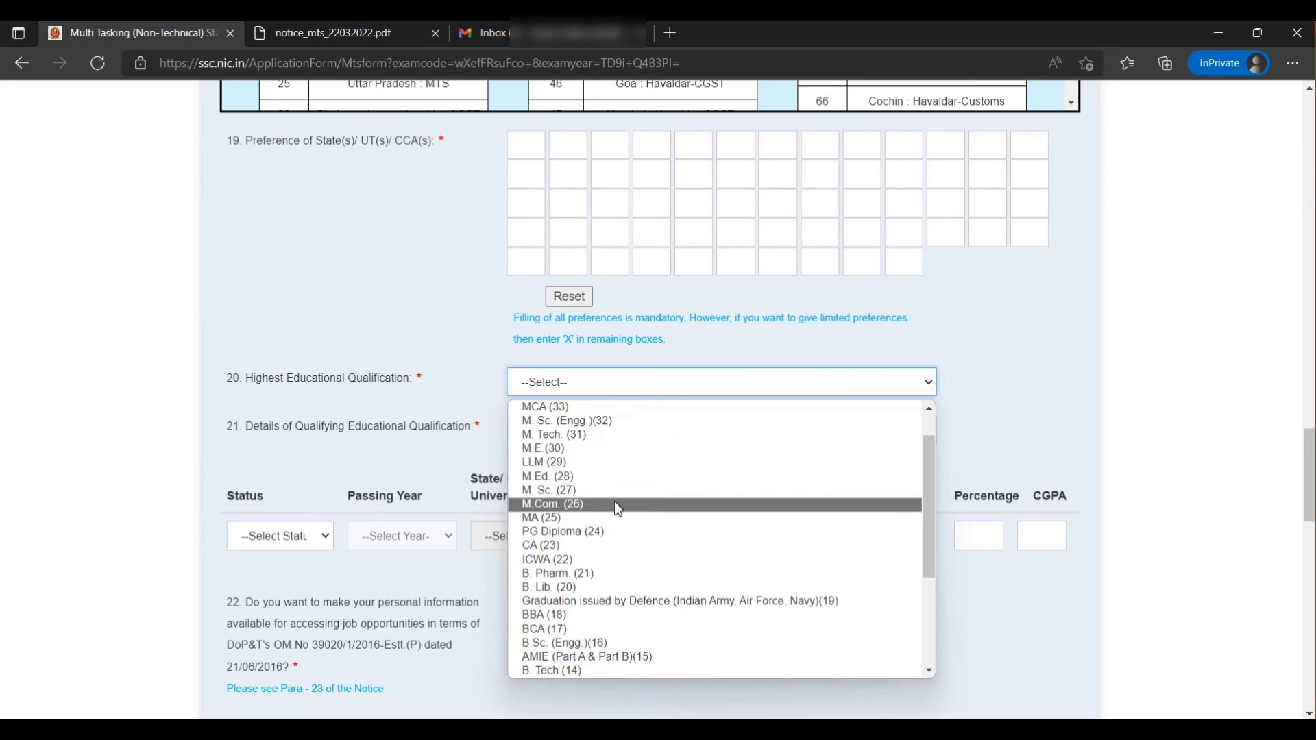
click(459, 389)
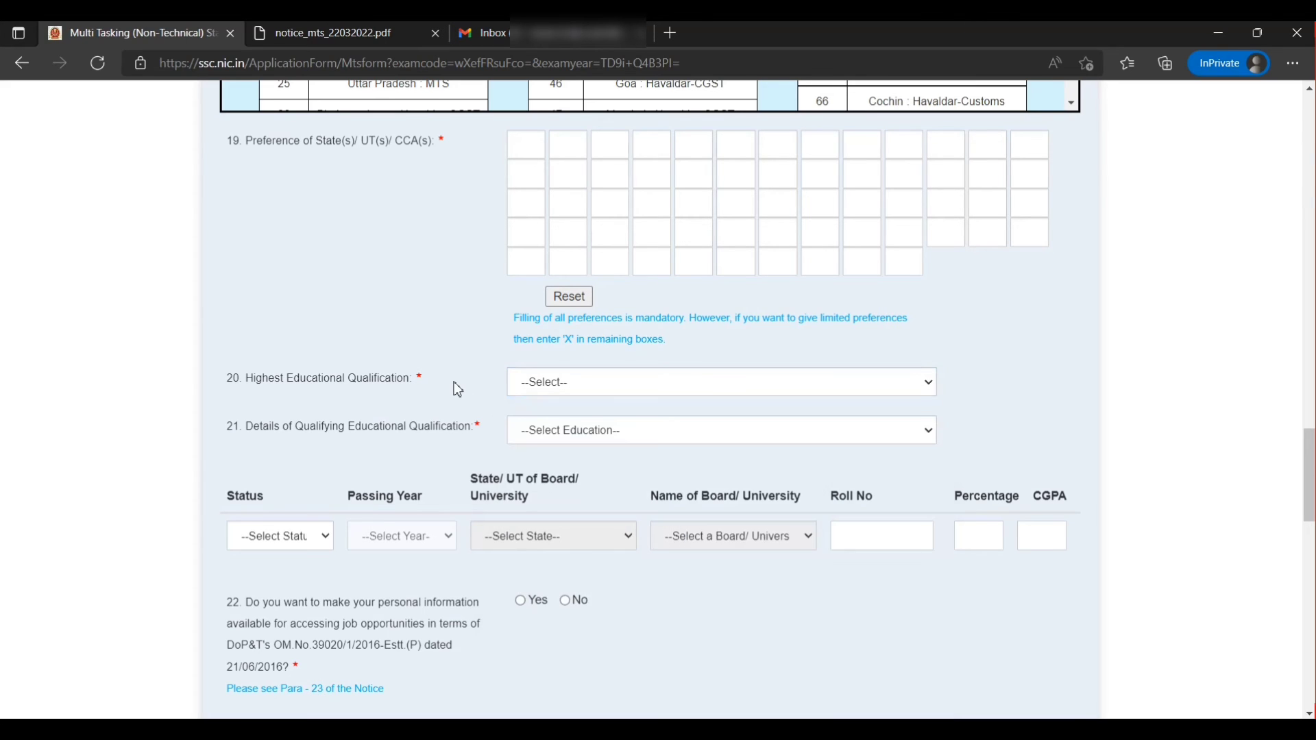
- Set the qualifying educational qualification to 10th Standard and view its Status options
scroll(459, 384, down, 2)
click(567, 338)
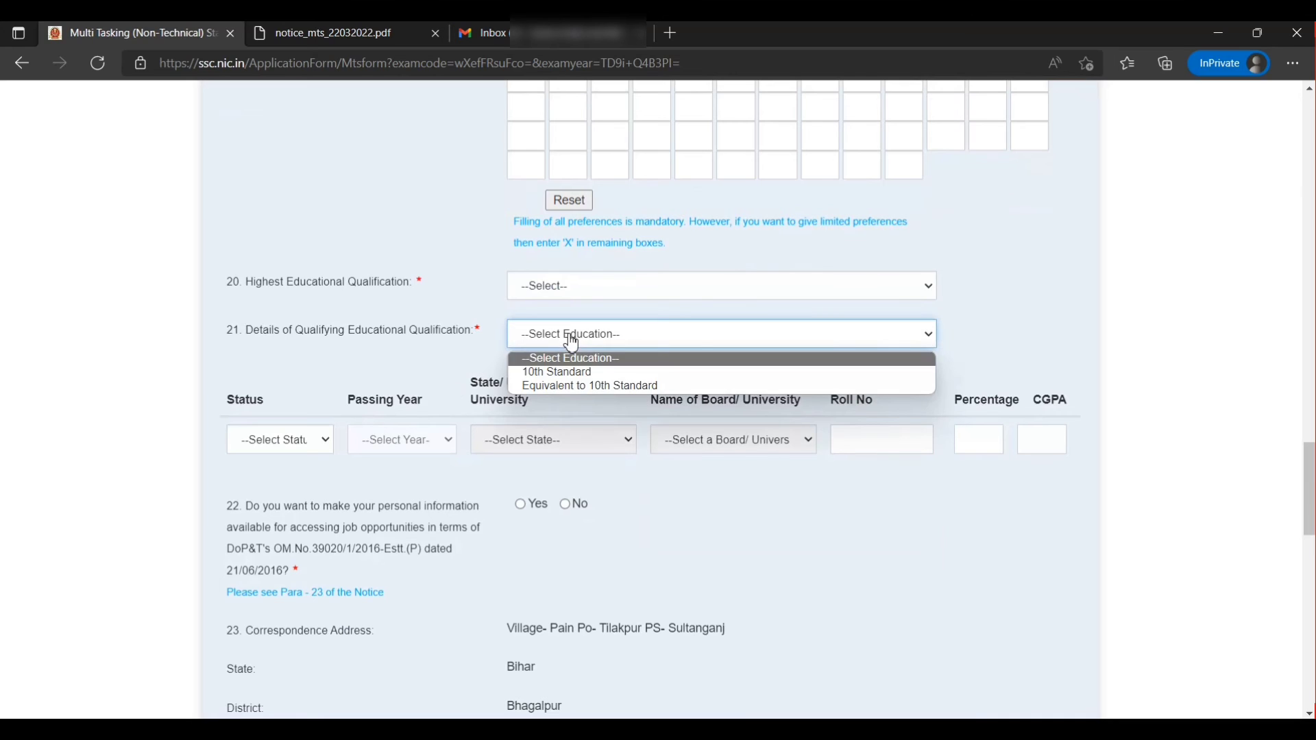
click(555, 373)
click(293, 449)
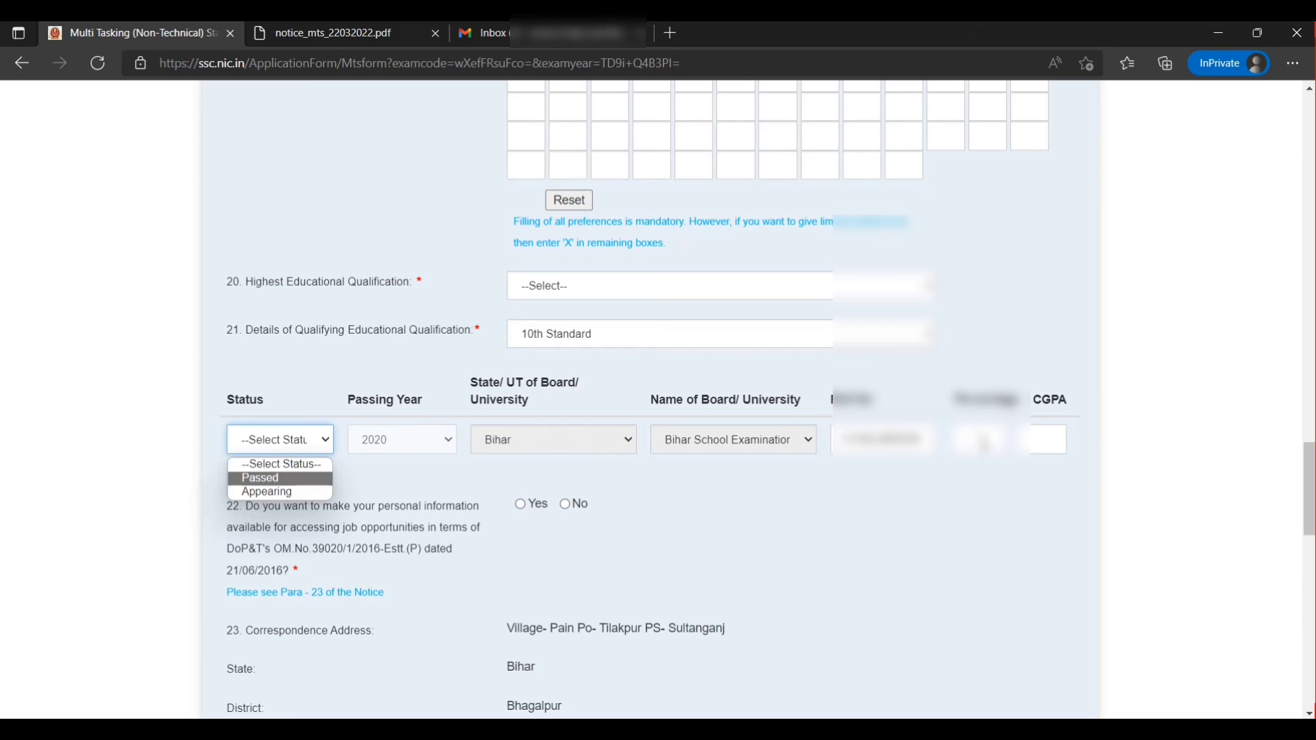
click(485, 470)
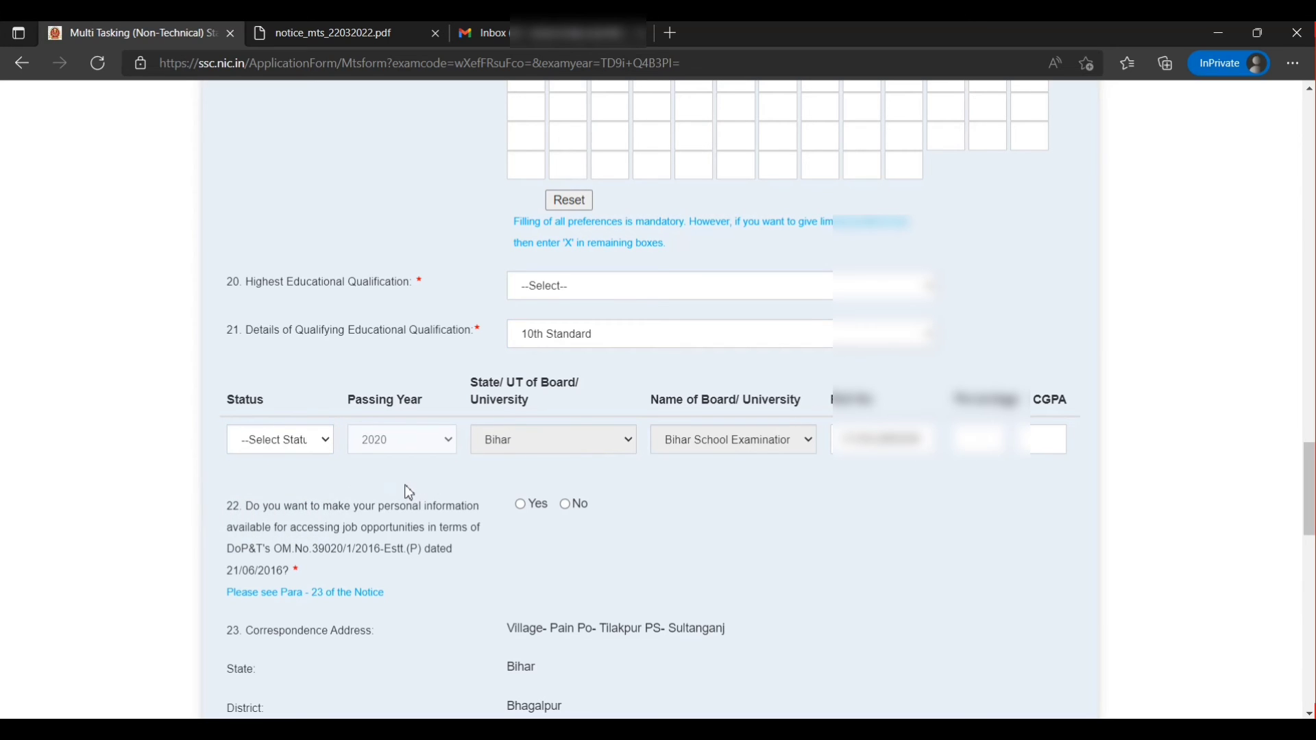
- Agree to the declaration at the end of the application form and open the application preview
scroll(405, 491, down, 10)
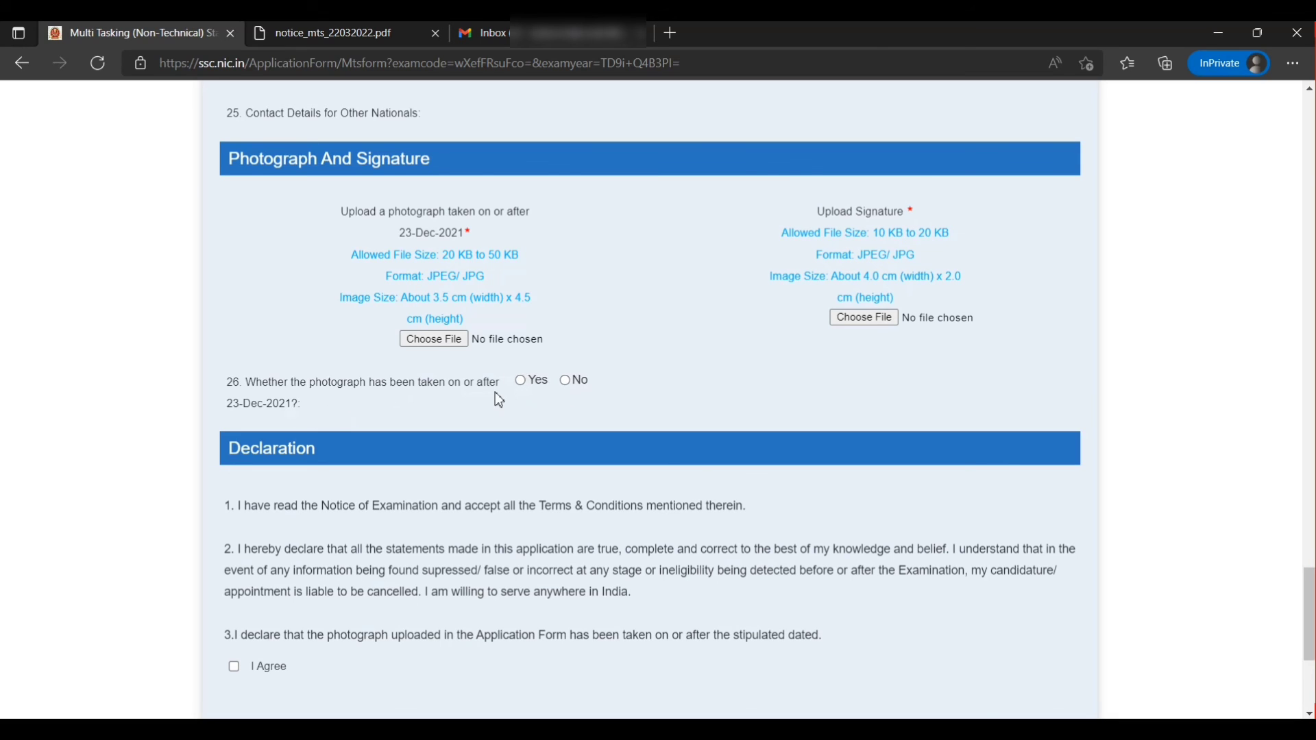
scroll(495, 393, down, 1)
scroll(260, 493, down, 1)
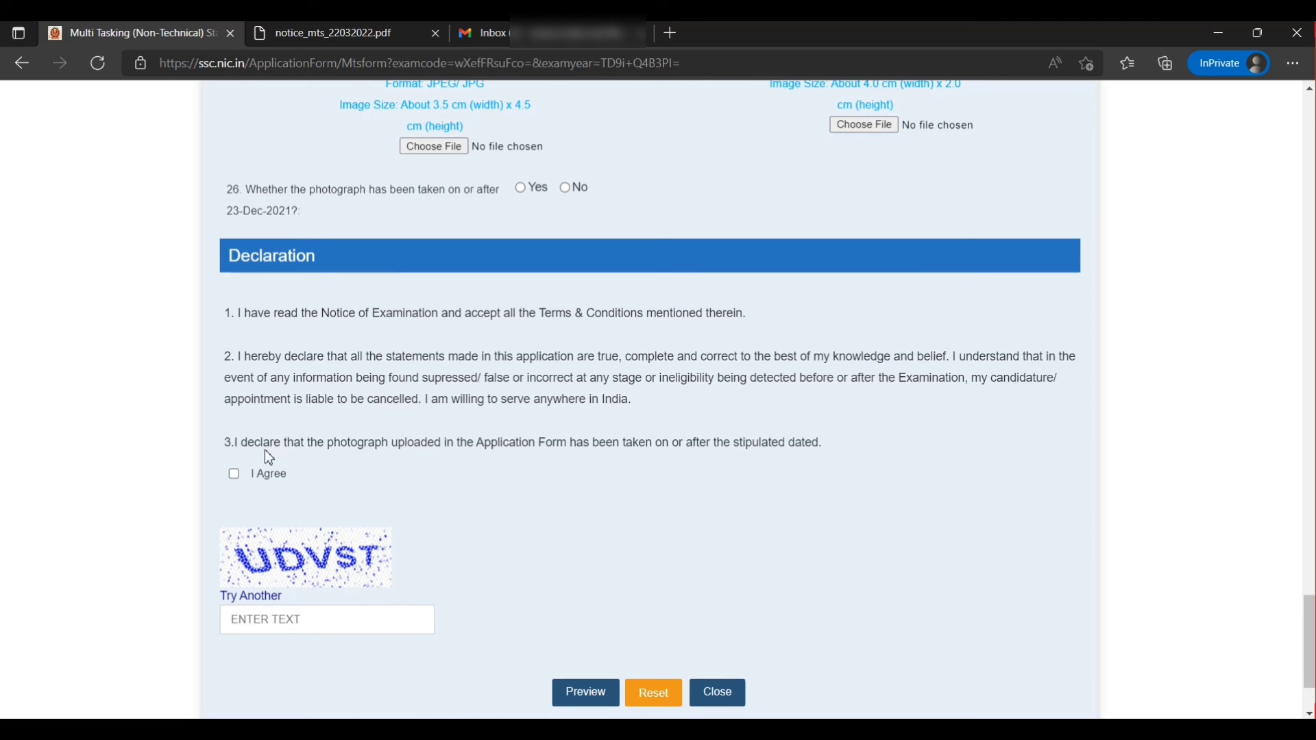
click(237, 475)
scroll(329, 529, down, 1)
click(327, 529)
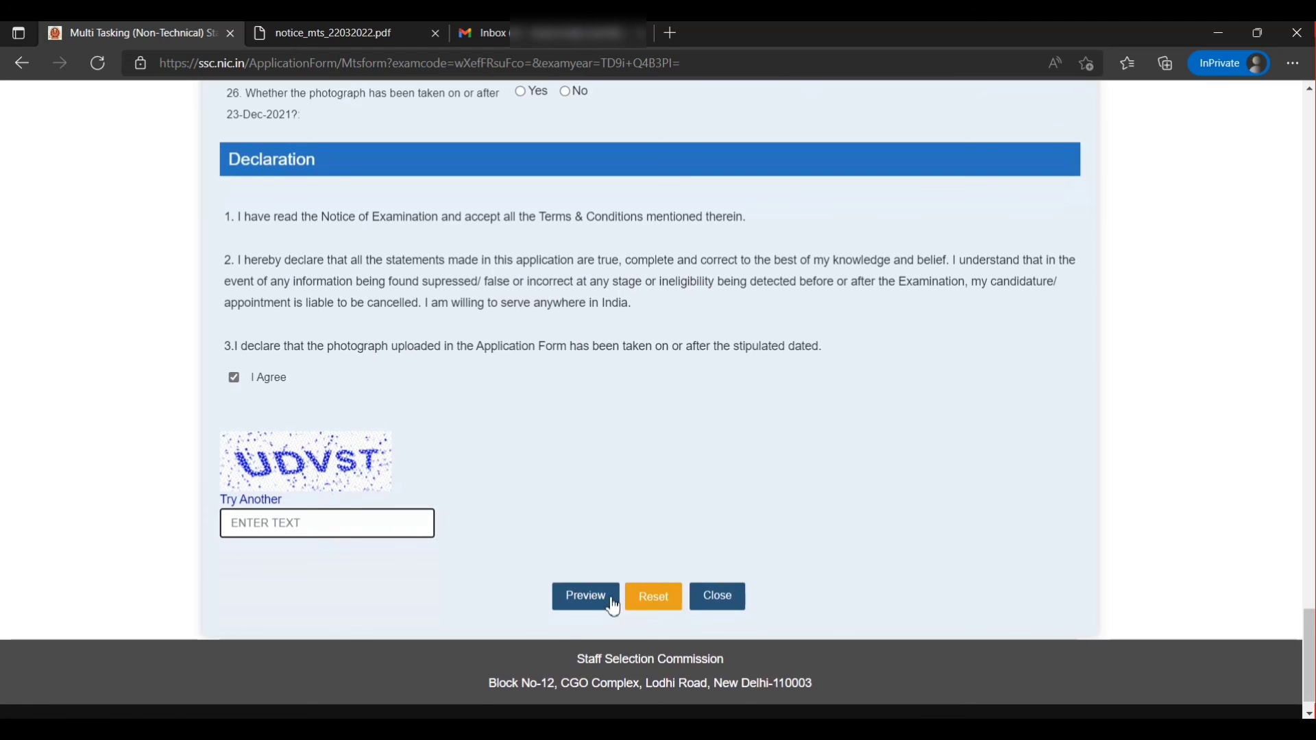
click(587, 595)
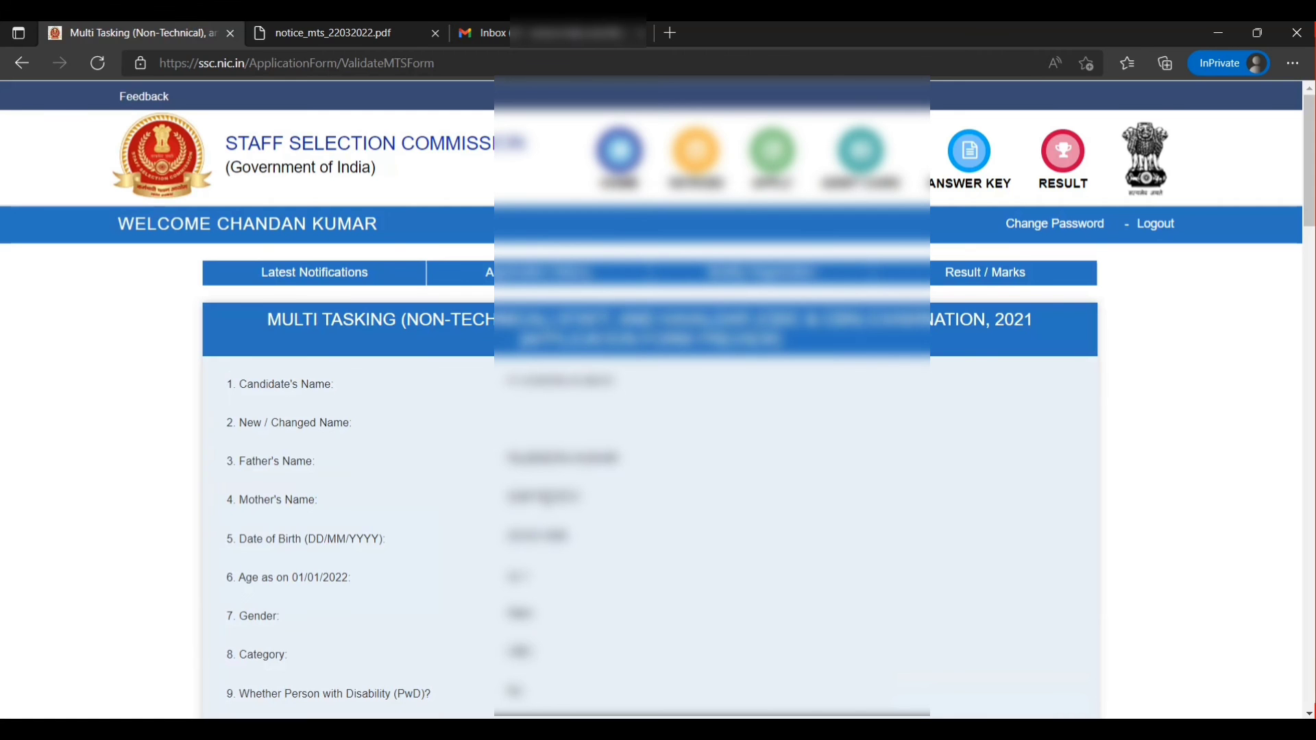
- Review the previewed application through to the photograph and signature, and confirm its final submission
scroll(621, 422, down, 8)
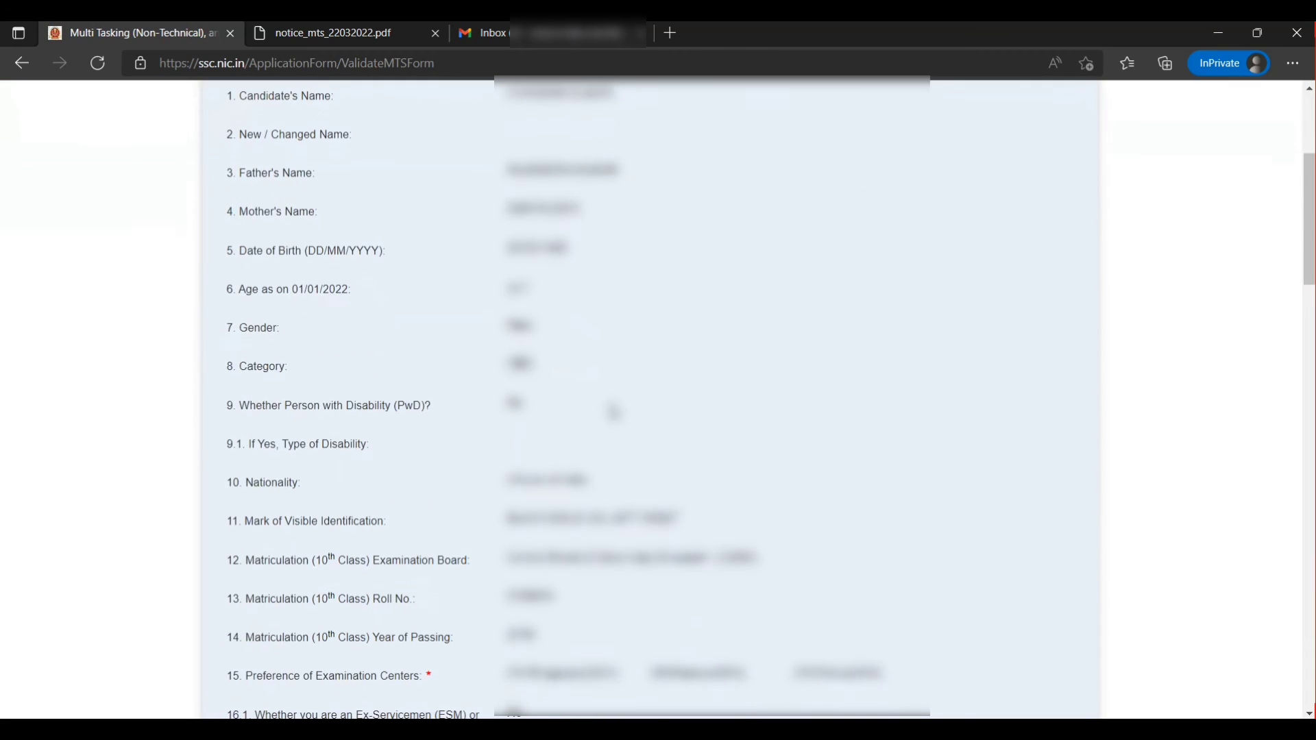
scroll(615, 413, down, 3)
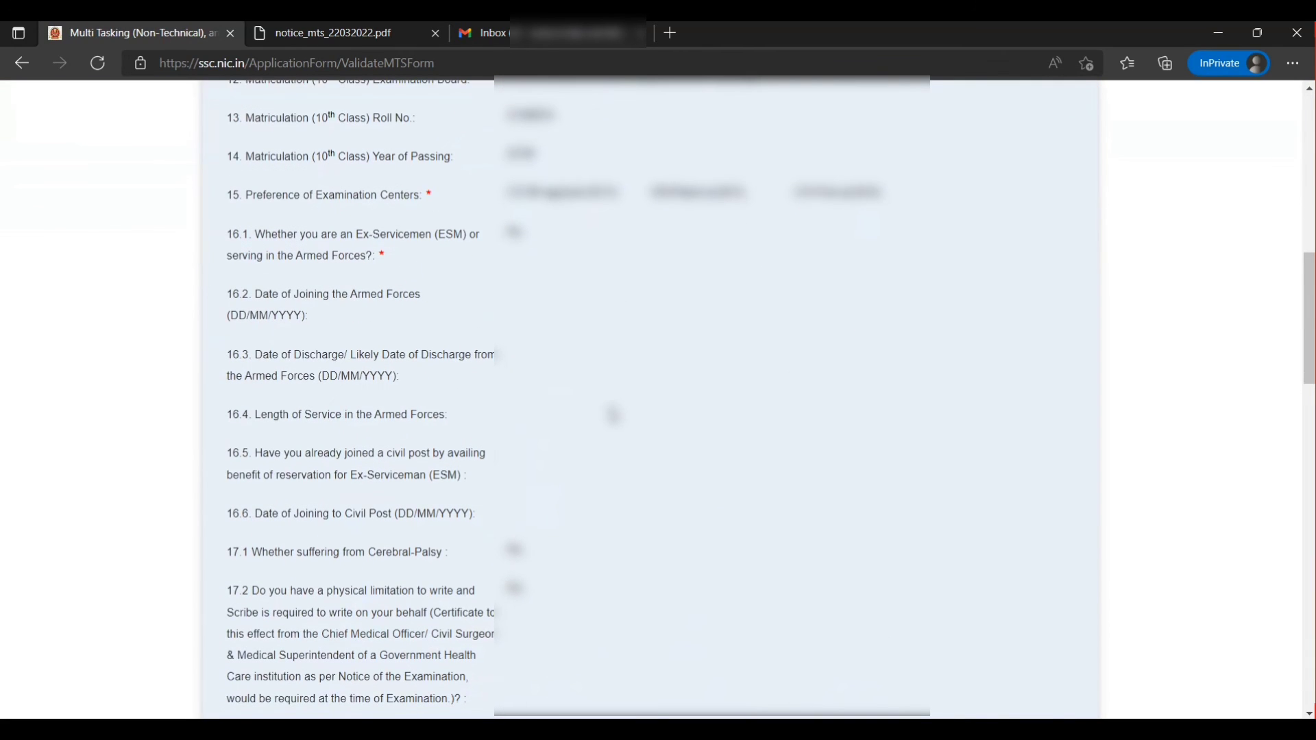
scroll(607, 384, down, 8)
scroll(608, 378, down, 9)
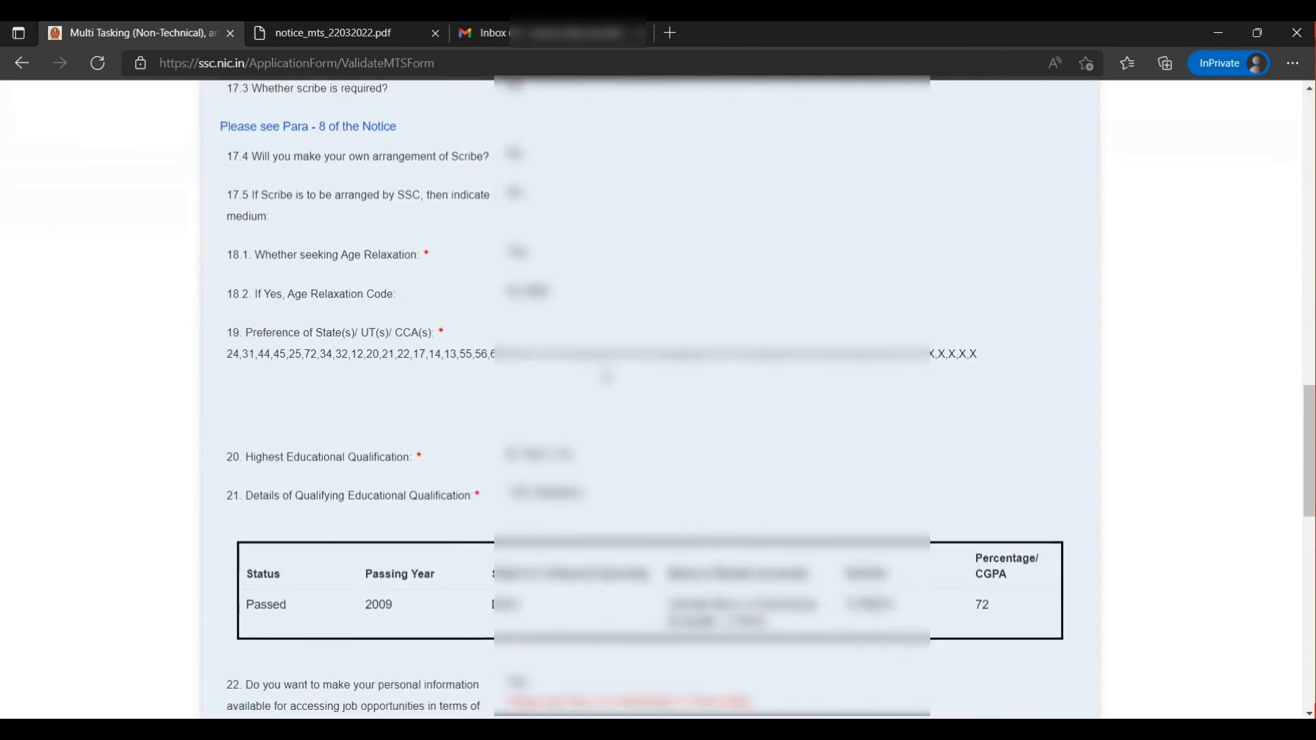
scroll(606, 375, down, 6)
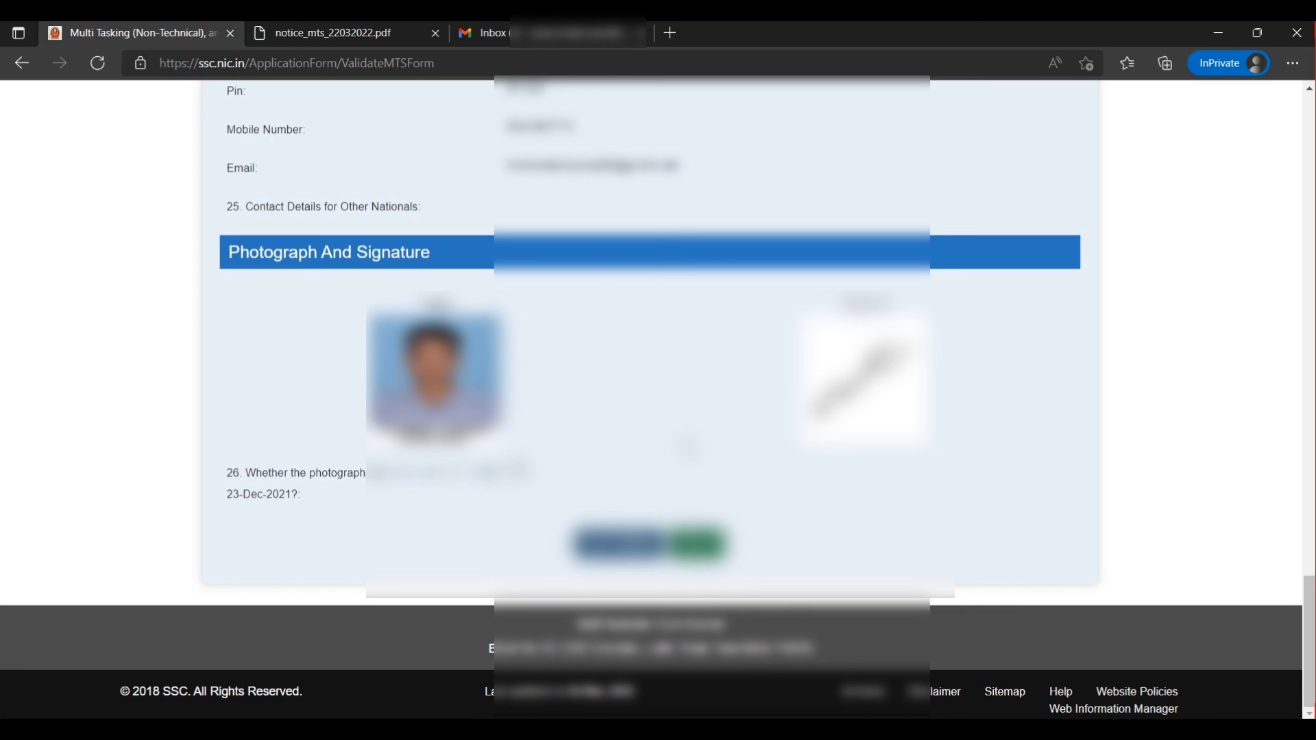
click(699, 548)
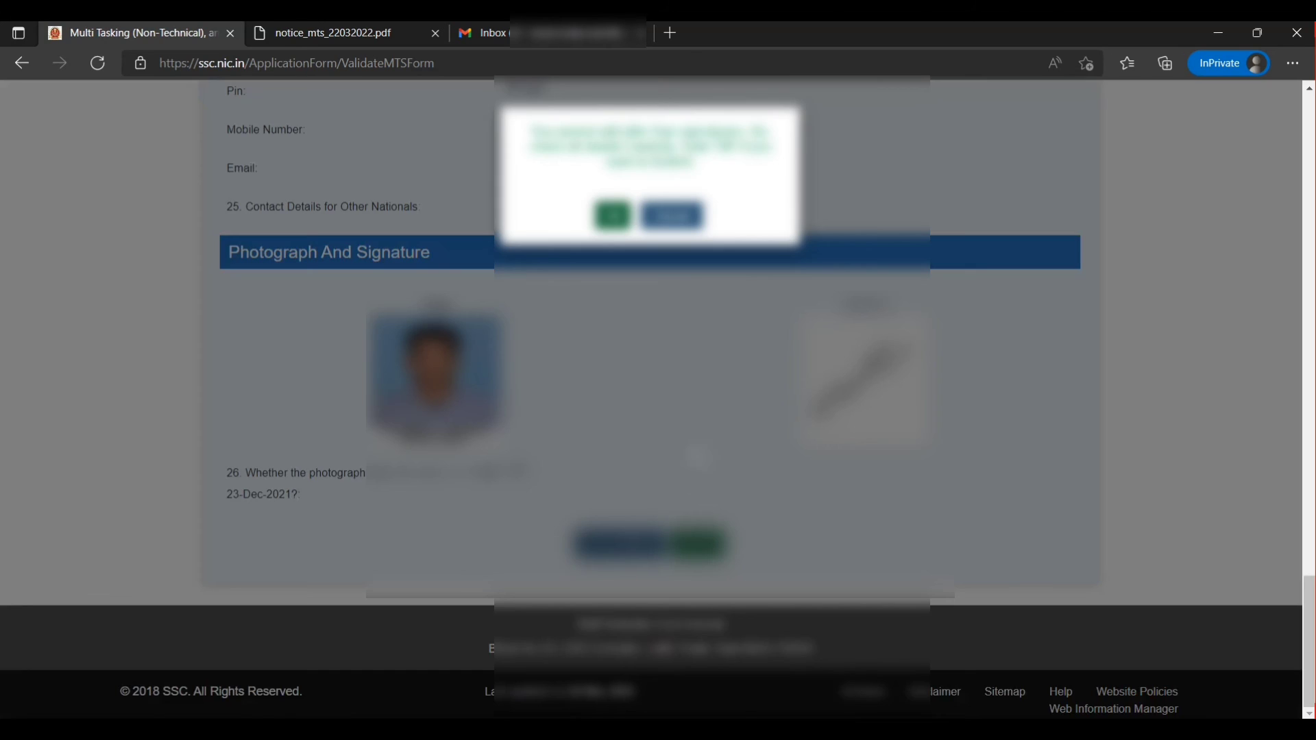
click(612, 215)
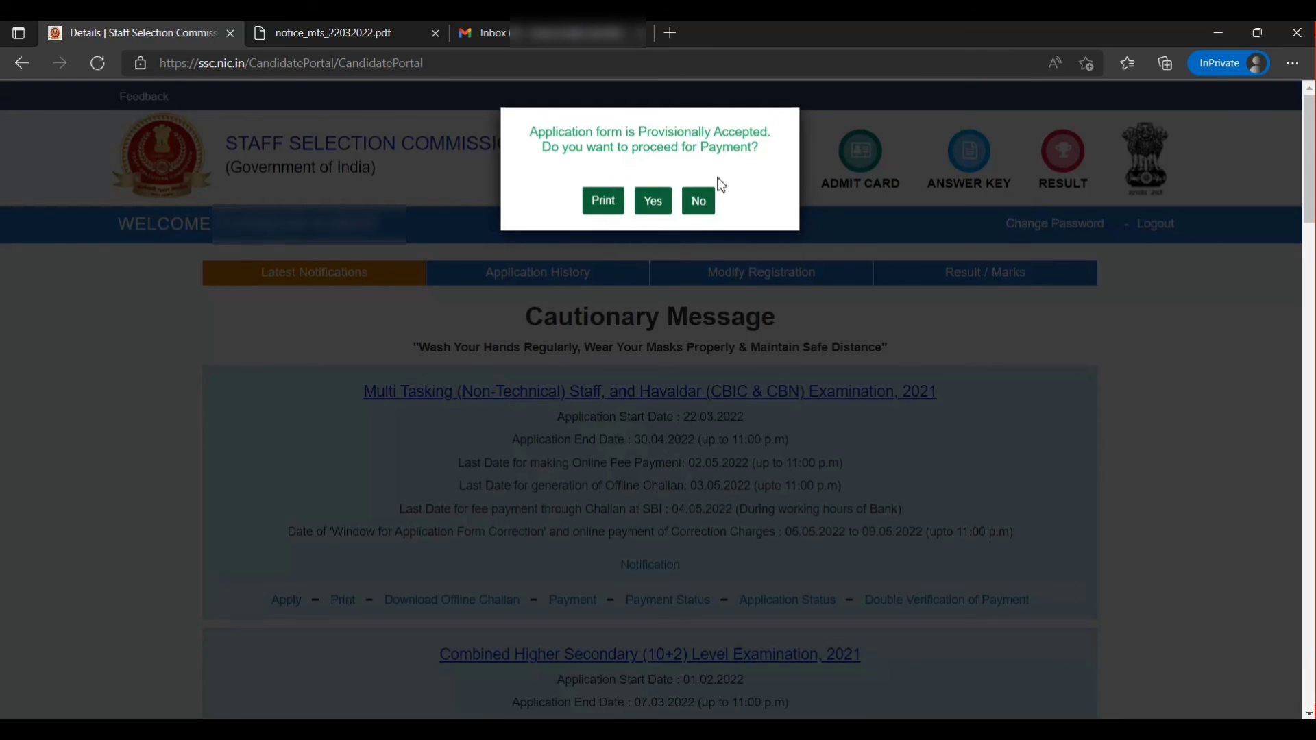
- Proceed to the fee payment for the accepted application and submit the Online payment mode
click(656, 203)
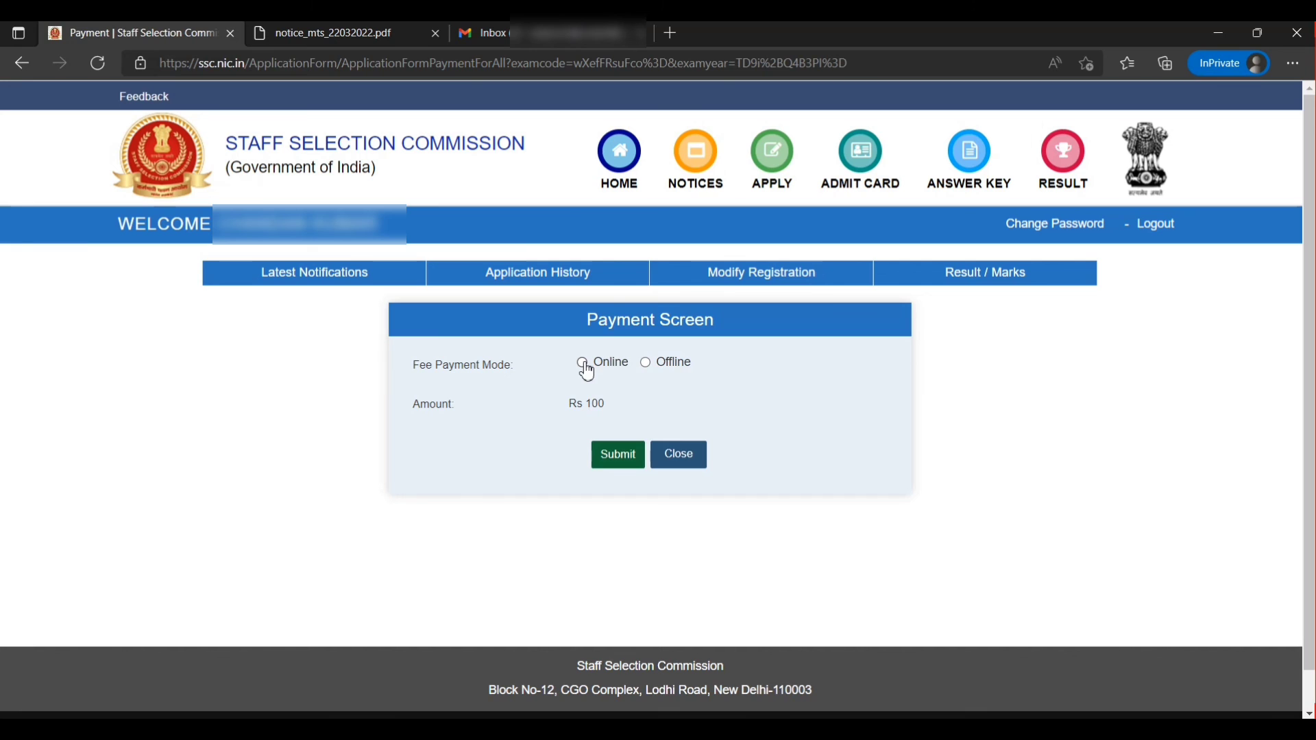
click(621, 458)
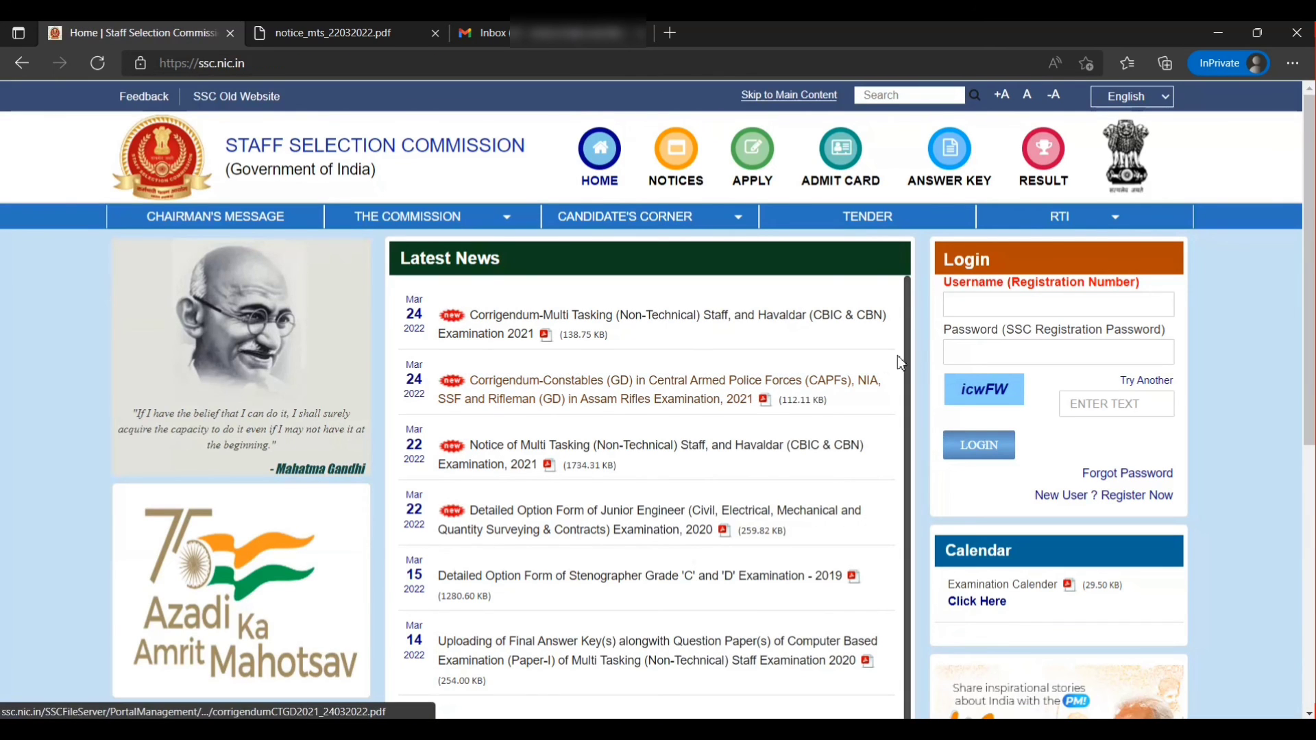
- Log in to the SSC portal with the registration number, account password and captcha text
click(991, 302)
click(1004, 348)
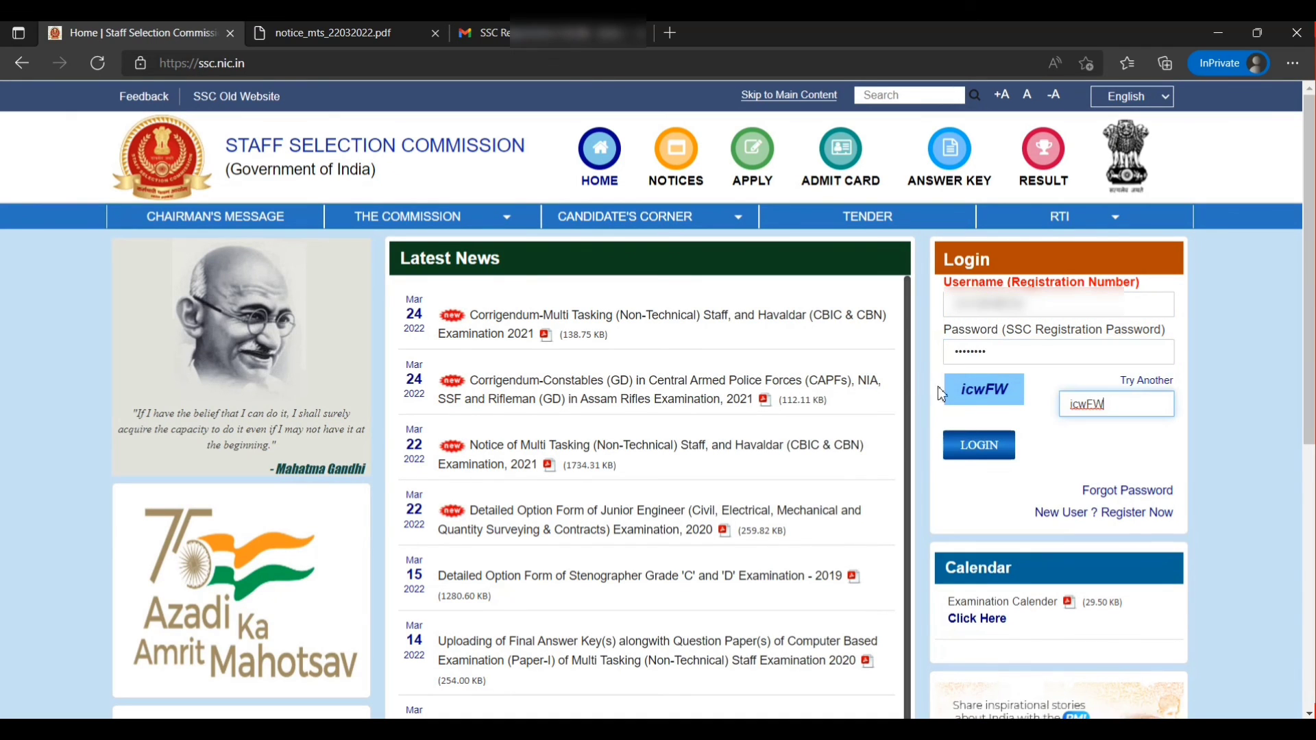
click(975, 449)
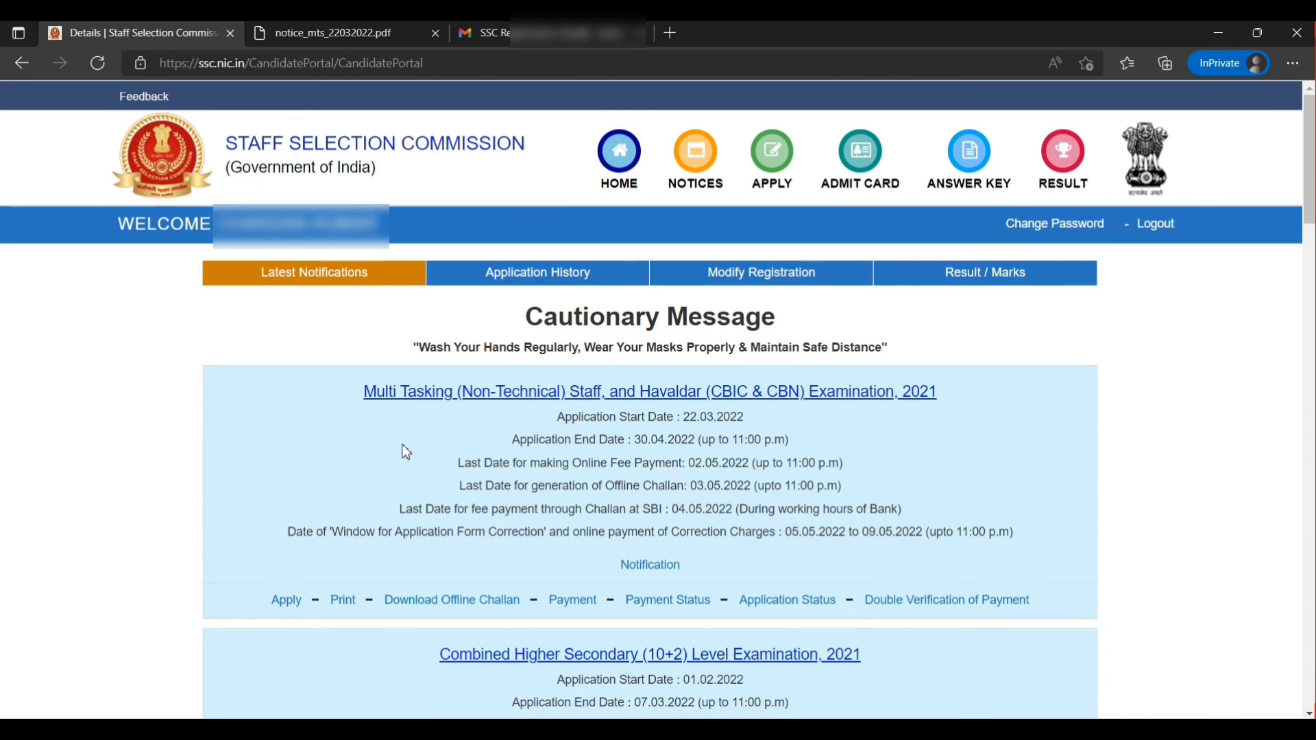
- Check the payment receipt and the application status of the Multi Tasking Staff and Havaldar Examination 2021
click(675, 601)
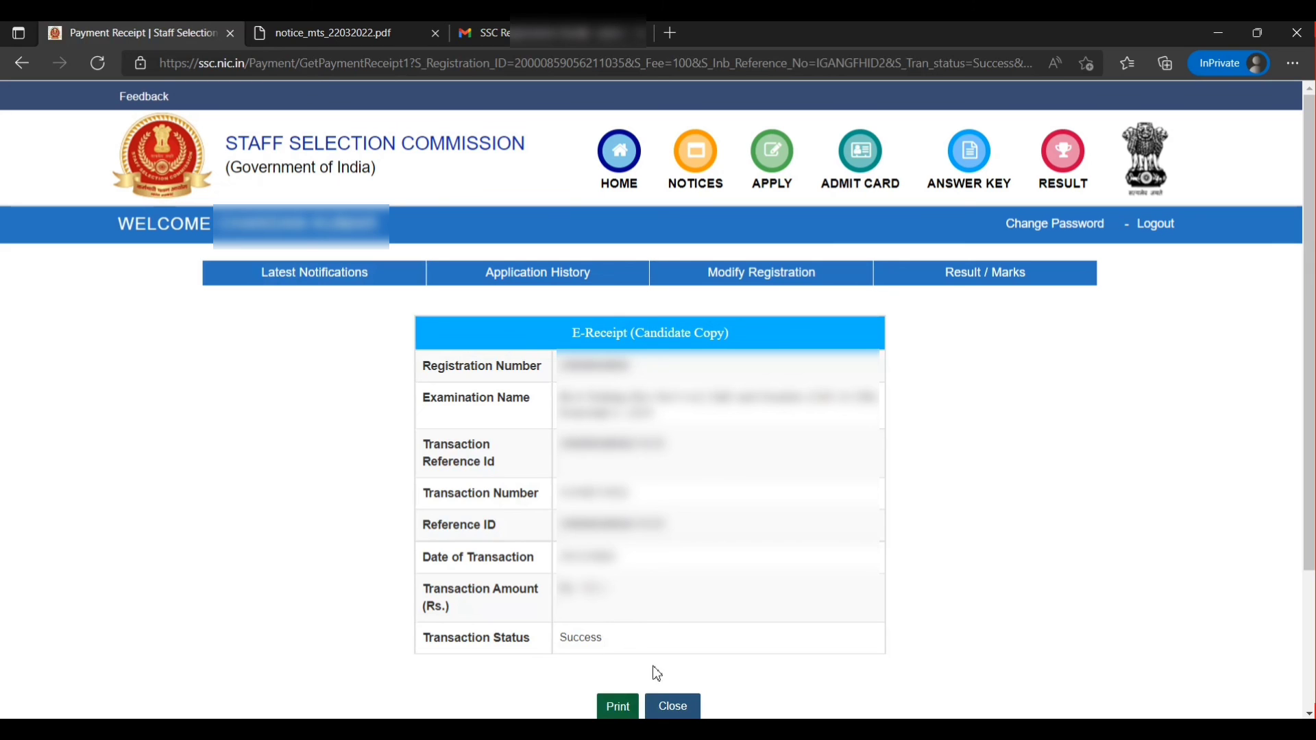
click(672, 707)
click(781, 604)
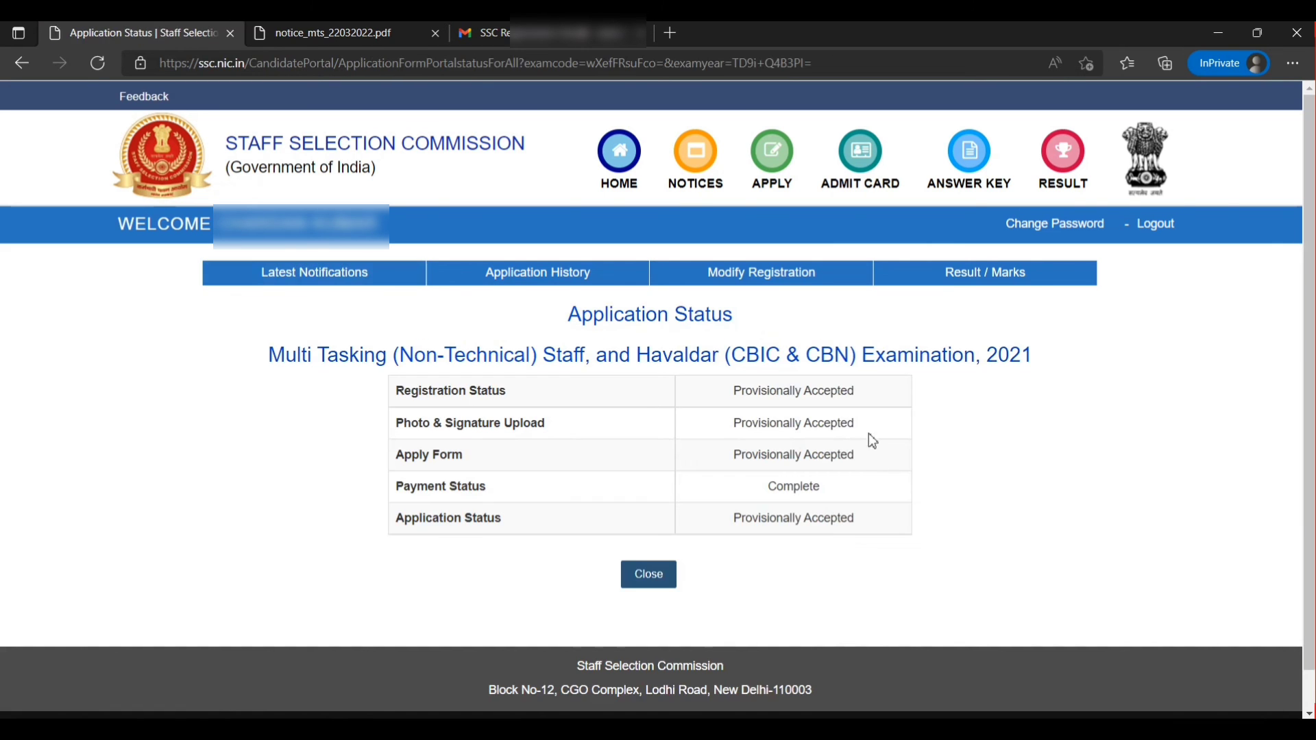
click(648, 575)
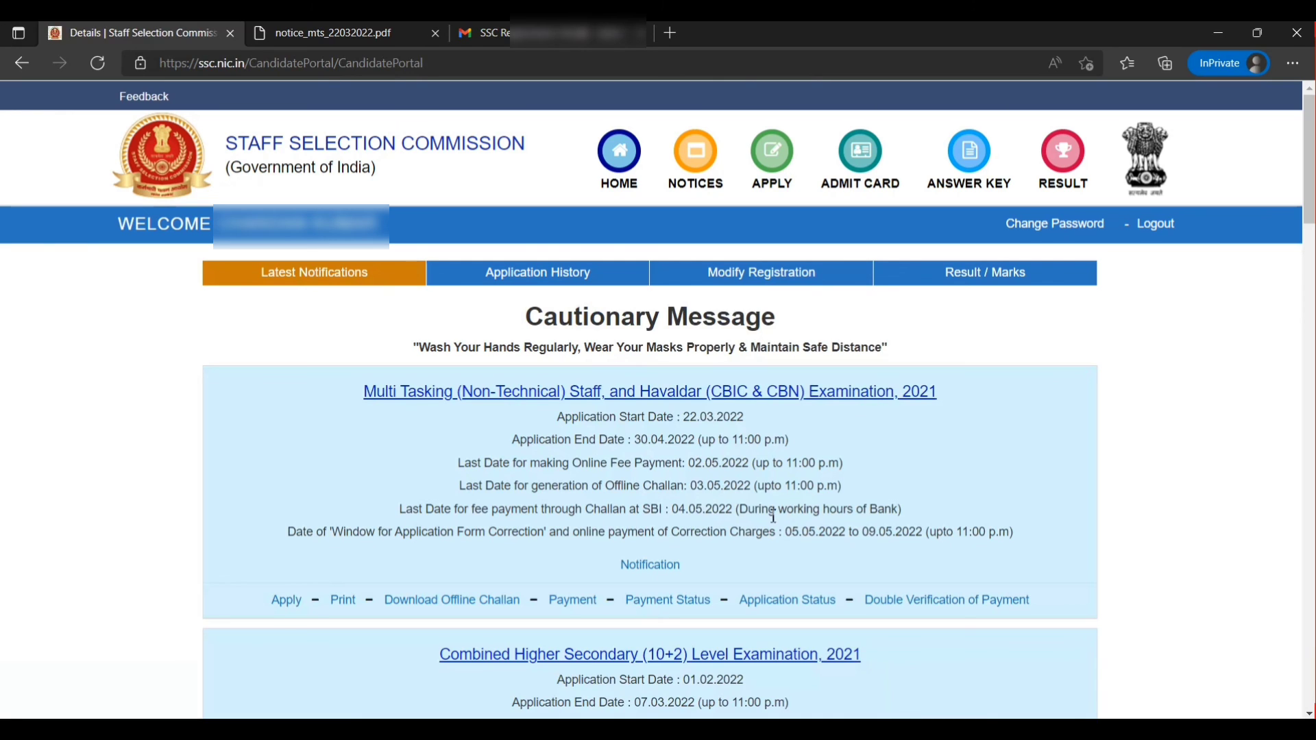
- Open the printable Multi Tasking Staff and Havaldar application form and look through both pages
click(342, 600)
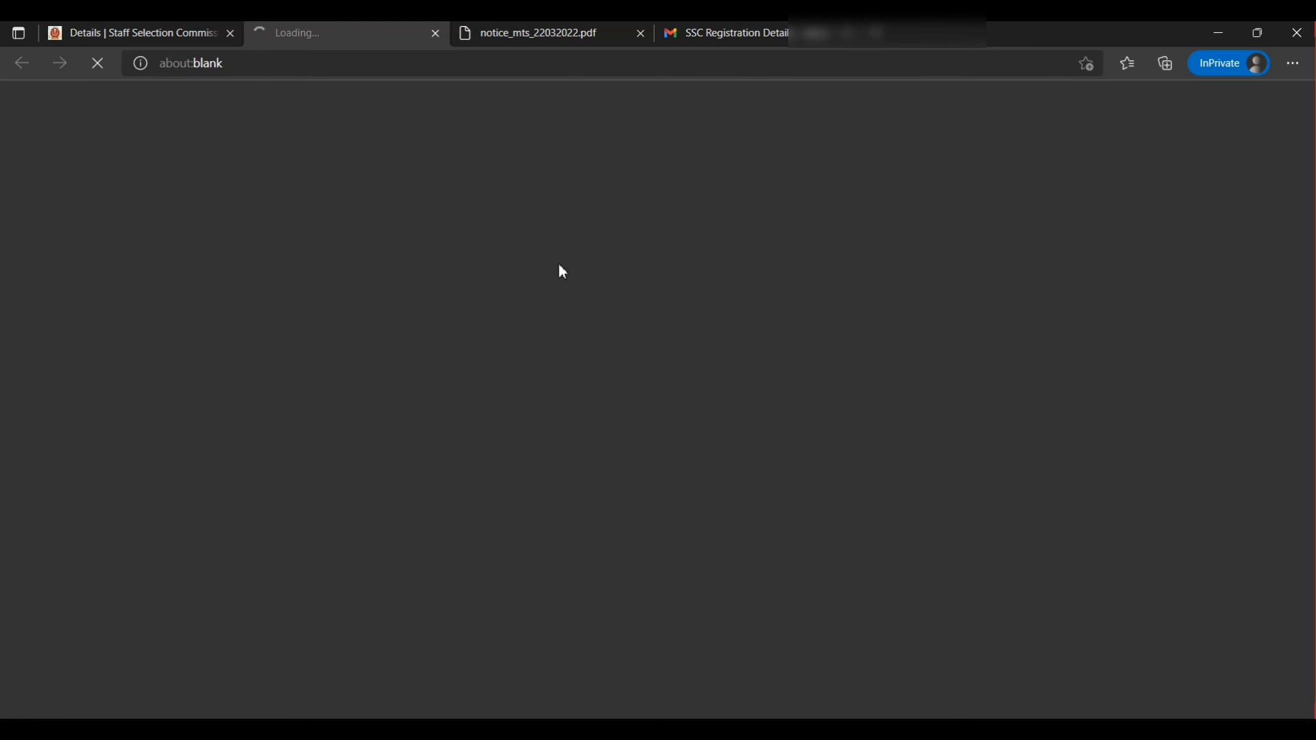
scroll(639, 243, down, 5)
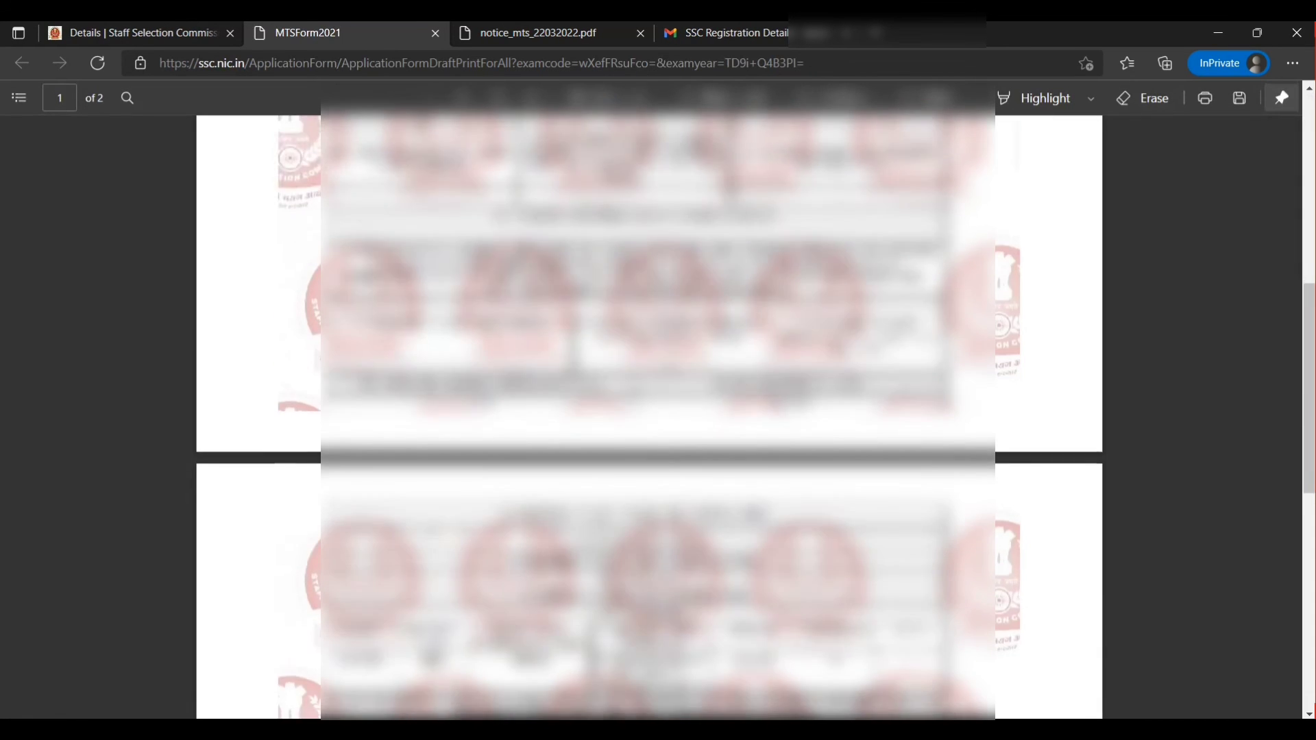
scroll(665, 346, down, 8)
scroll(665, 347, up, 5)
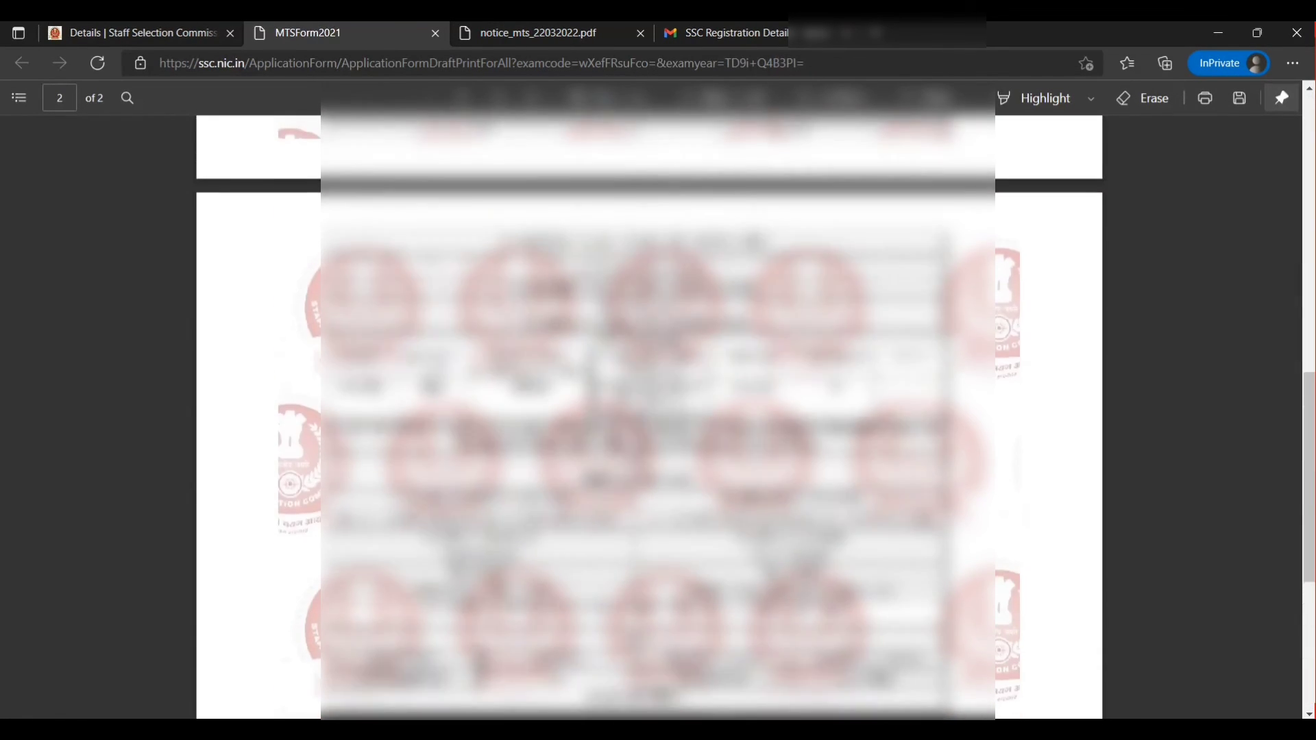
scroll(649, 411, up, 5)
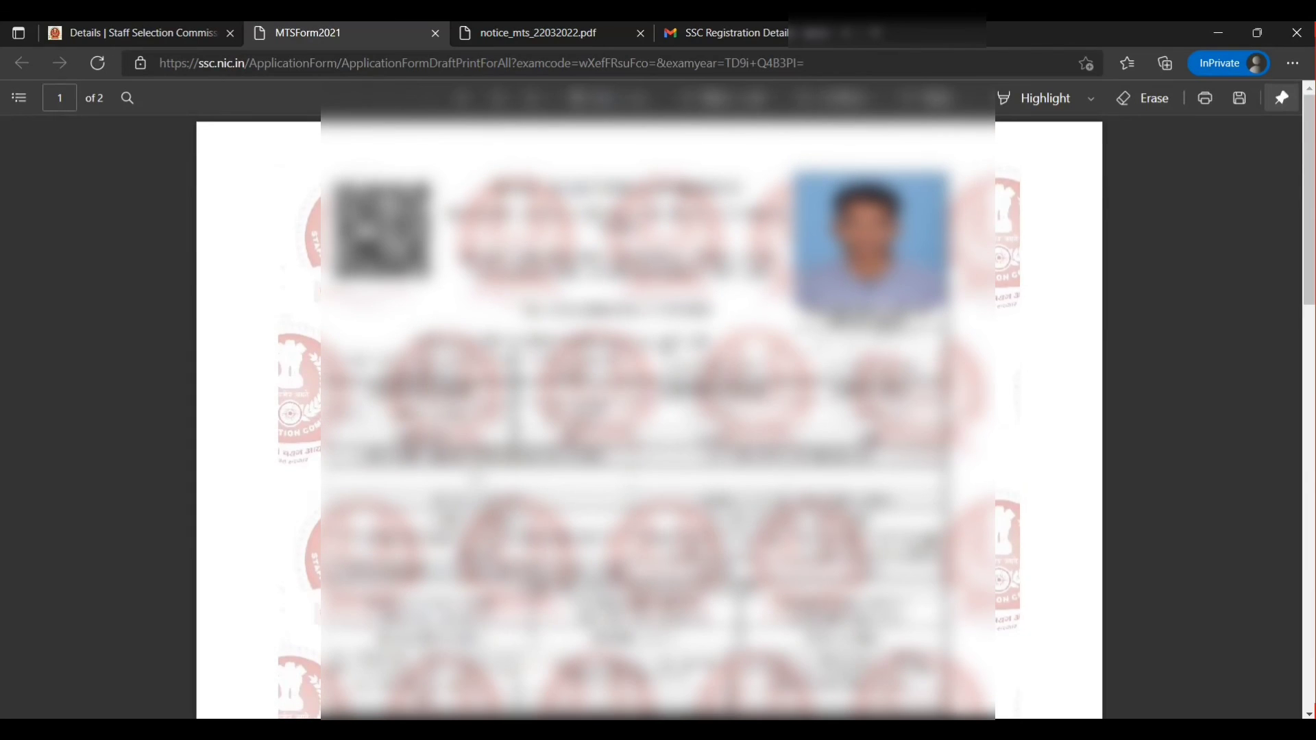